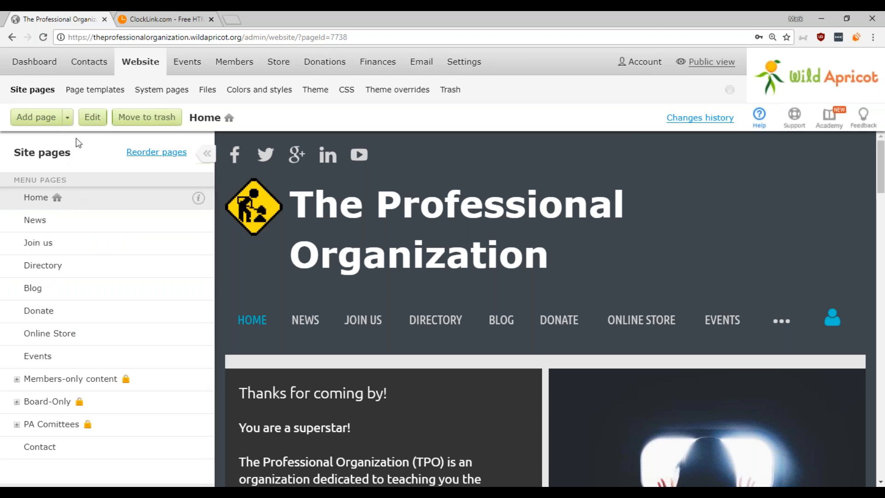
Open the Home page of the website for editing.
click(92, 123)
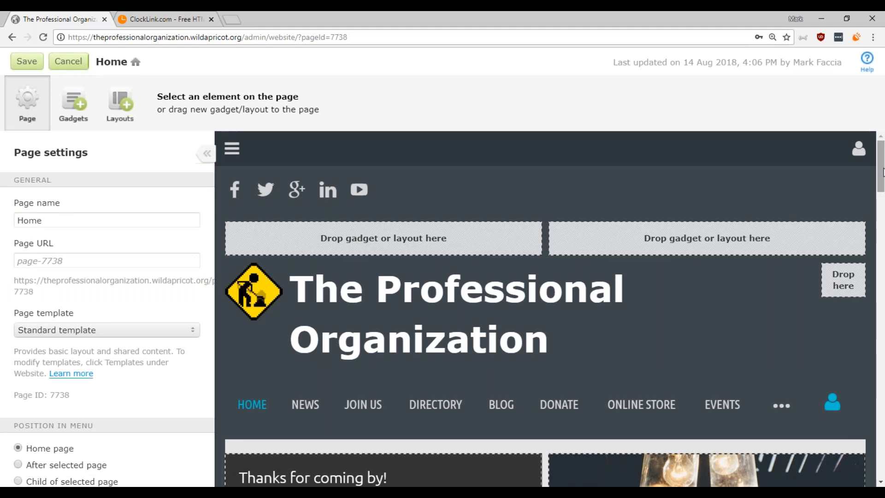
scroll(882, 171, down, 2)
scroll(883, 171, up, 2)
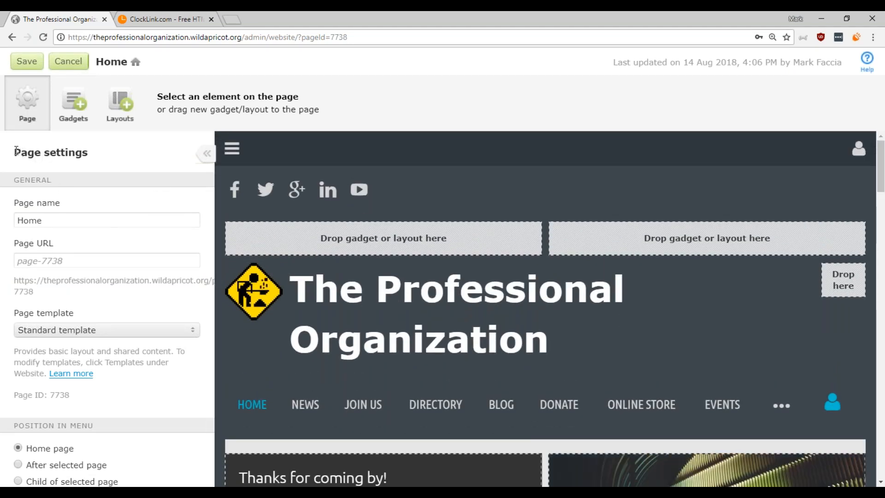
Try the page name "Starting Page" and set it back to "Home".
click(69, 226)
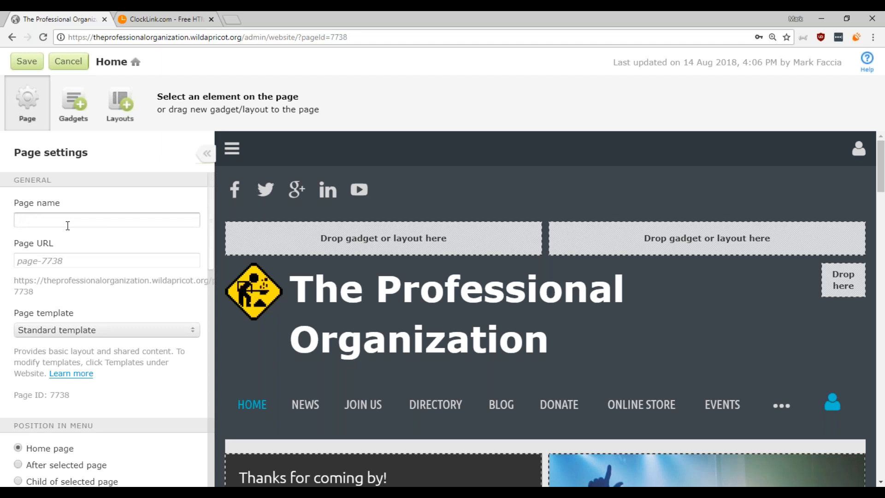
key(BackSpace)
key(BackSpace)
key(BackSpace)
key(BackSpace)
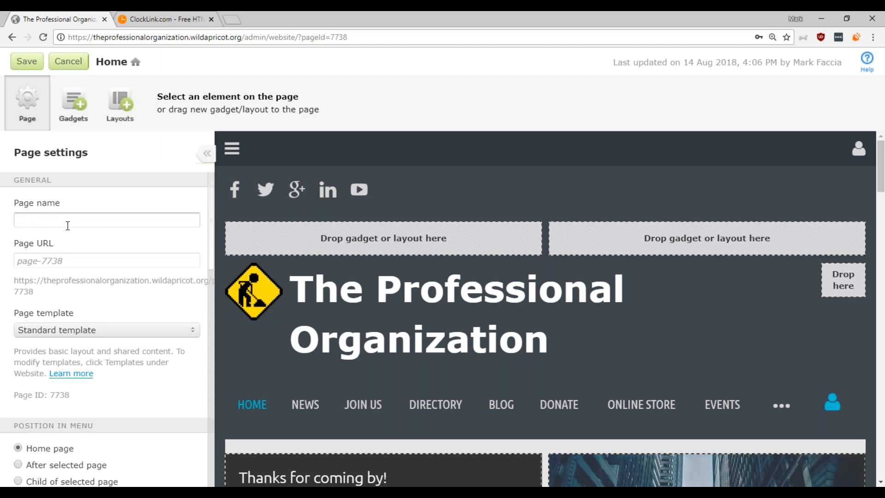
text(Starting Page)
drag(100, 219, 6, 249)
text(Home)
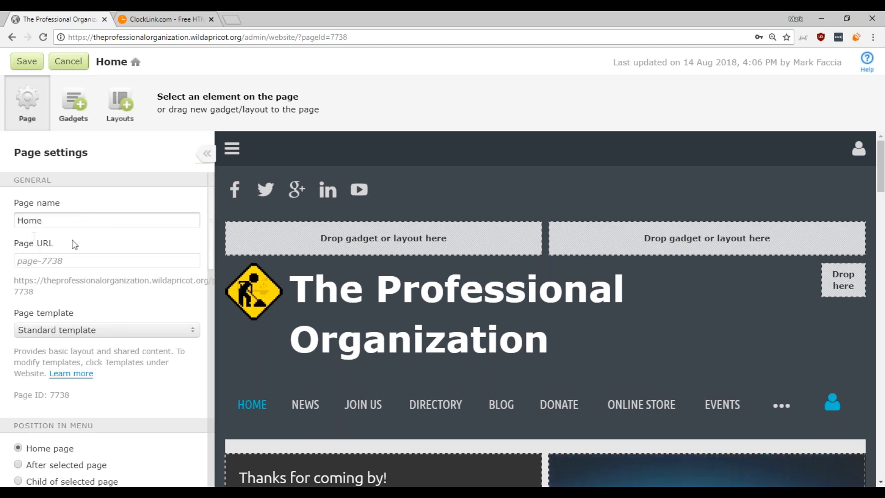
Examine the available page templates, the position in menu choices and the access levels in the Home page's settings.
scroll(110, 282, down, 2)
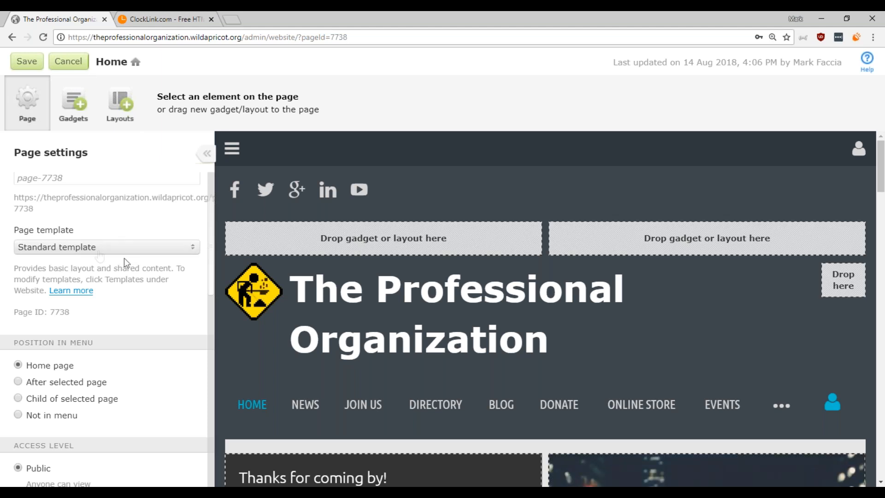
click(96, 248)
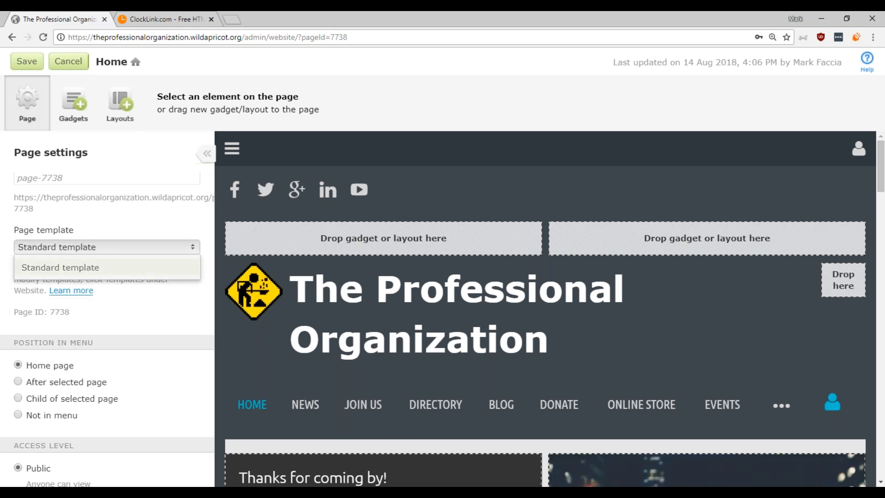
click(118, 226)
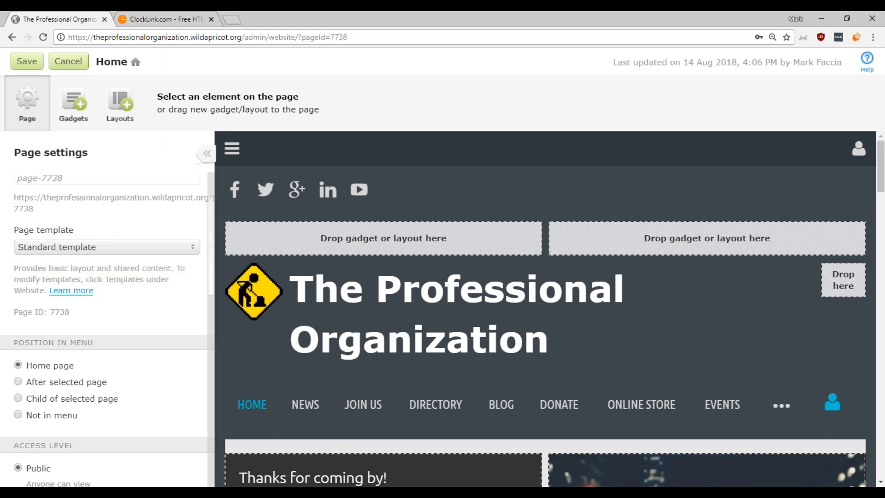
scroll(203, 295, down, 1)
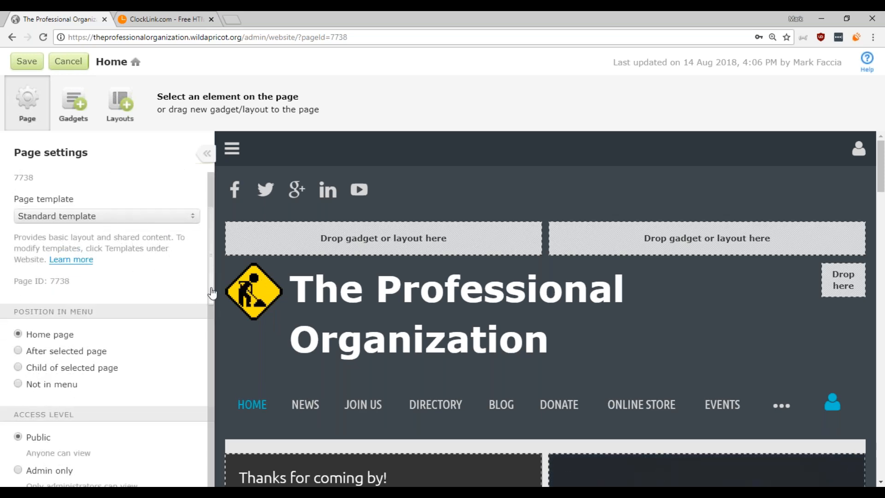
scroll(212, 292, down, 3)
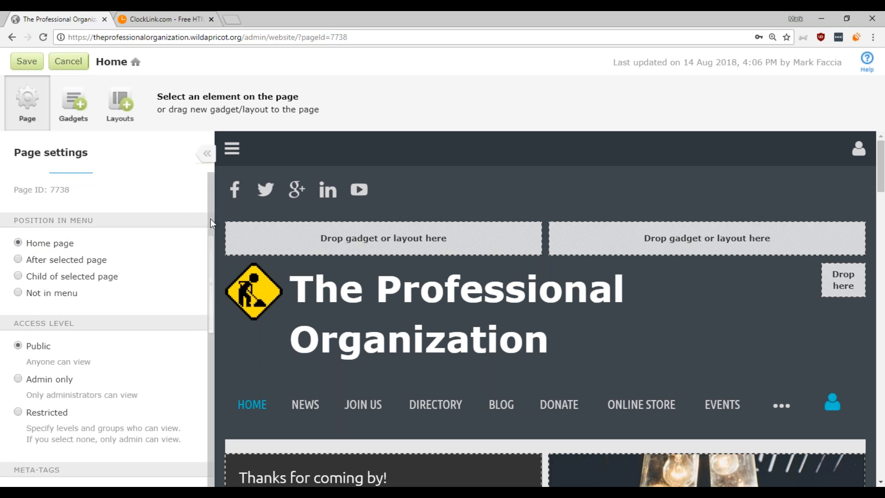
scroll(210, 219, up, 5)
scroll(203, 318, down, 6)
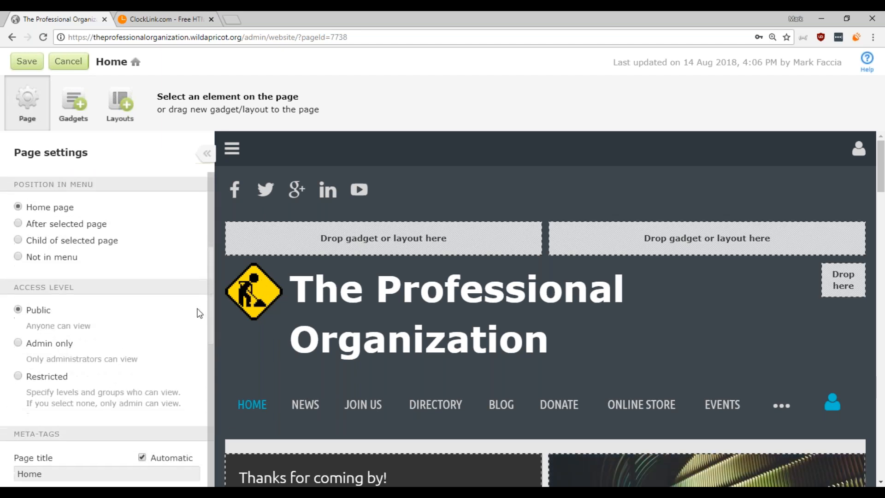
drag(206, 321, 206, 328)
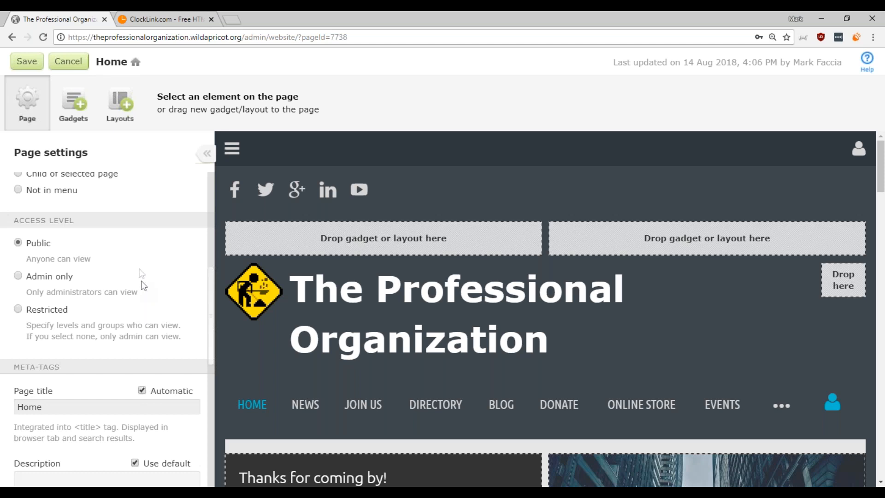
Try the Admin only and Restricted access levels, allowing the Board Members group, and set access back to Public.
click(37, 279)
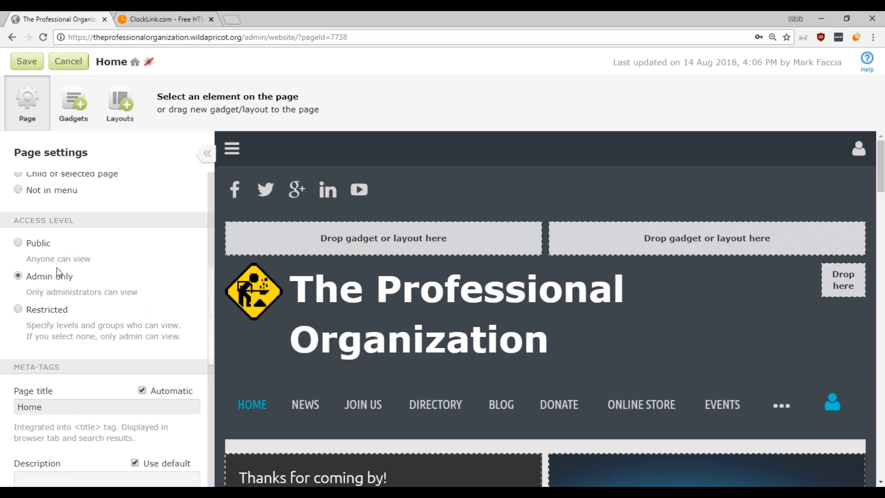
click(39, 315)
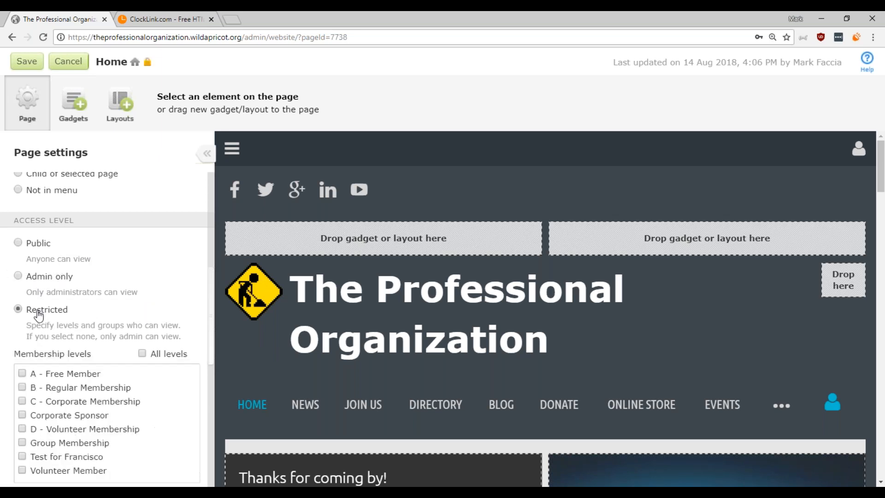
scroll(51, 313, down, 2)
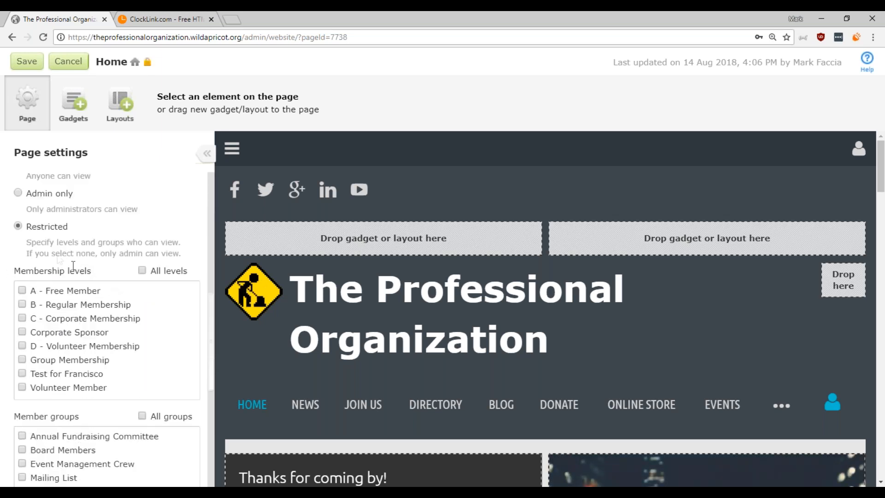
scroll(44, 234, down, 2)
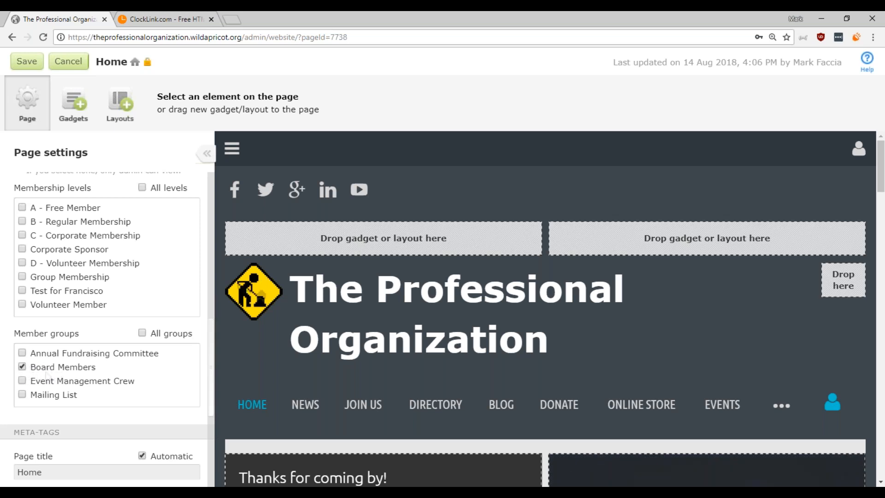
scroll(51, 374, up, 2)
scroll(49, 254, up, 2)
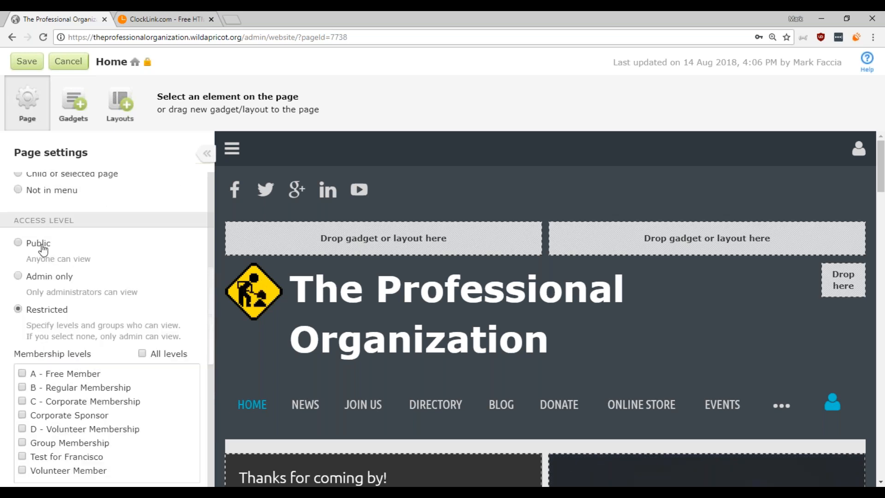
click(40, 243)
Review the Home page's content and its settings from the page name down to the meta-tags.
click(212, 210)
drag(212, 233, 815, 236)
drag(881, 181, 881, 200)
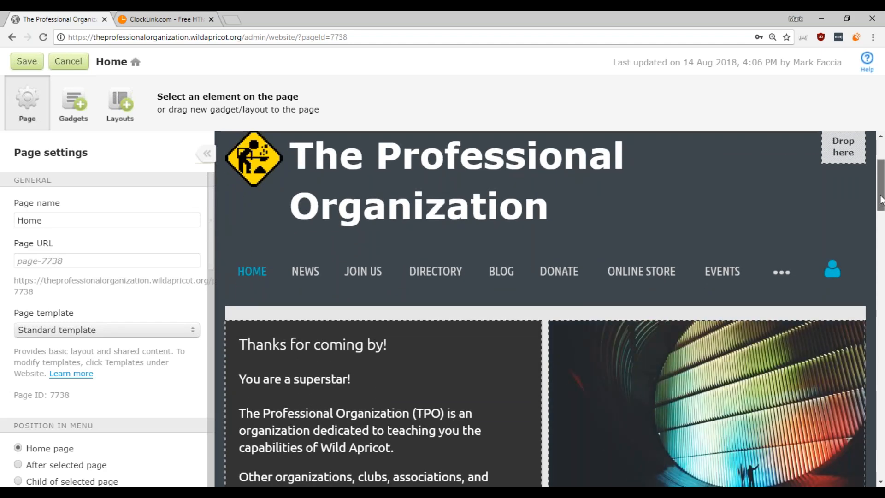
mouse_move(881, 193)
mouse_down()
mouse_move(878, 212)
mouse_move(880, 203)
mouse_up()
scroll(488, 236, down, 3)
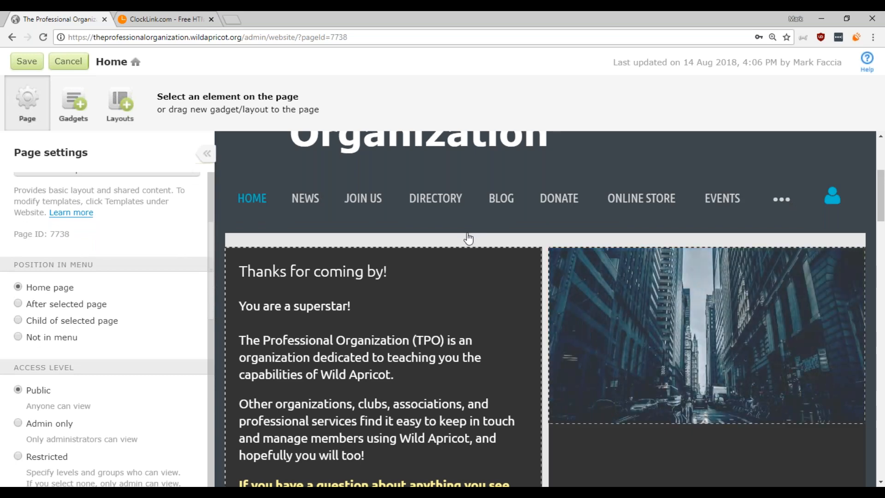
scroll(461, 249, down, 3)
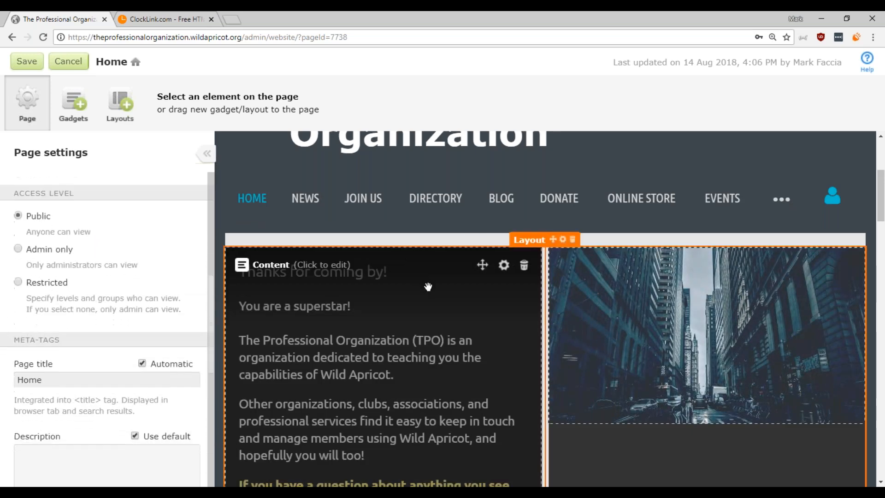
scroll(427, 286, down, 2)
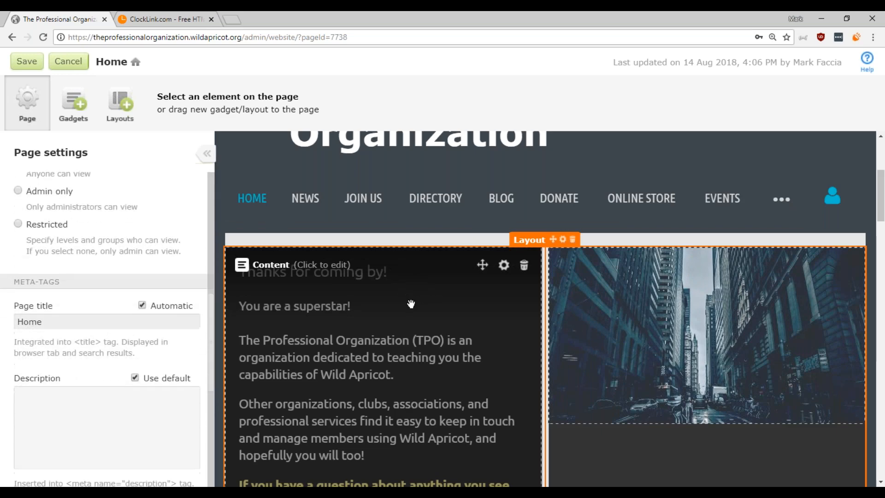
Make the heading "Thanks for coming by!" bold in the content gadget.
click(411, 305)
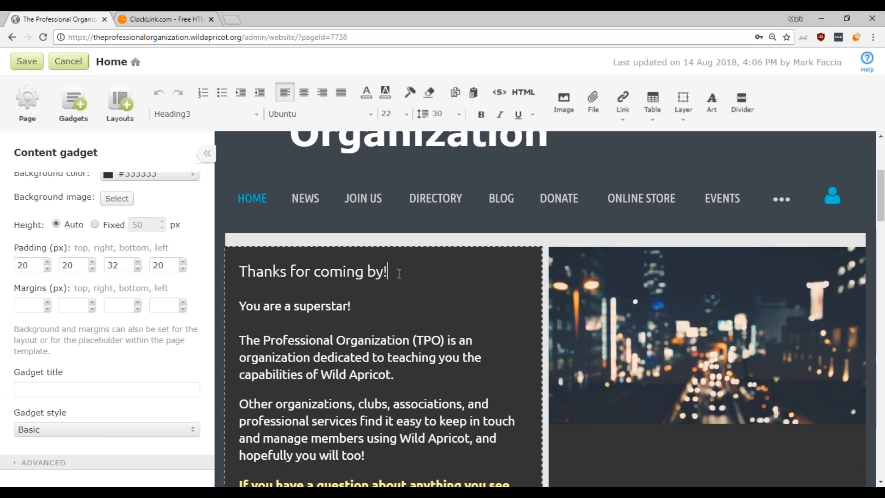
drag(399, 273, 249, 276)
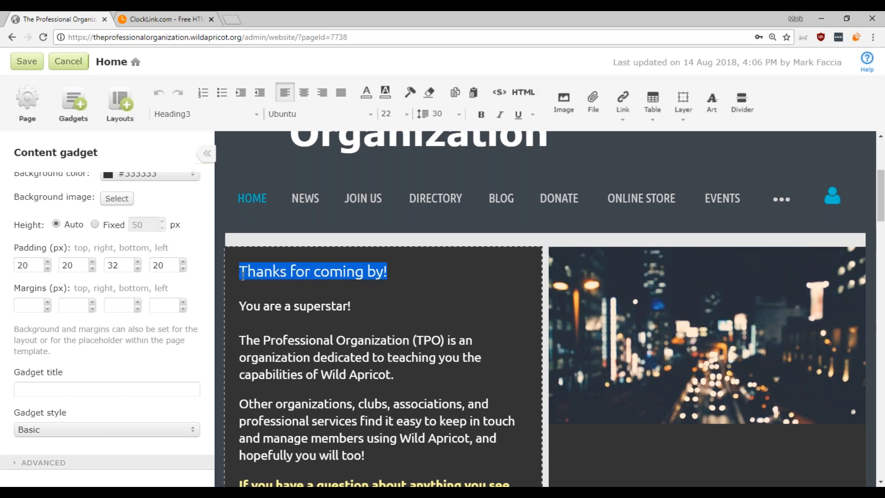
click(480, 120)
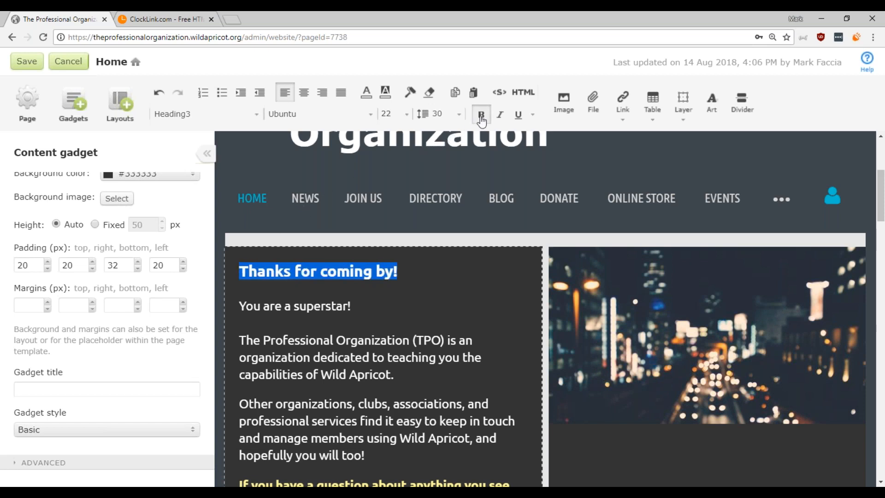
Add an empty line below the heading and append "I really mean it!" to the line "You are a superstar!".
click(410, 270)
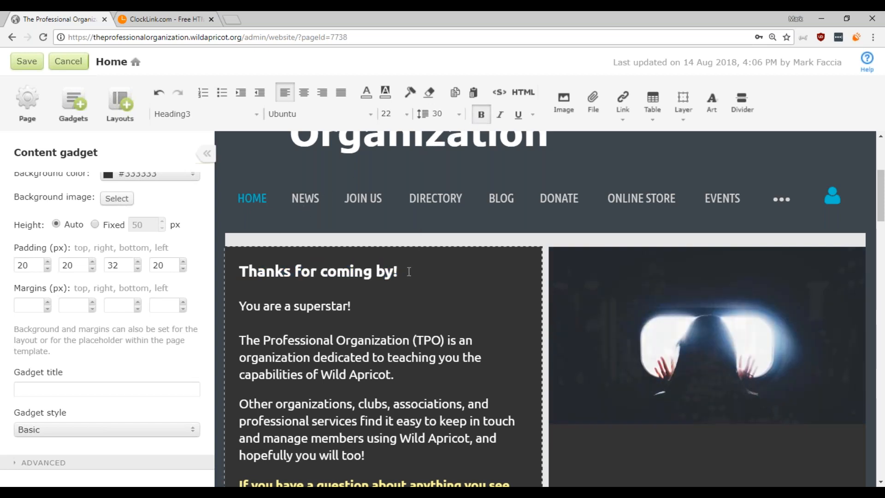
key(Return)
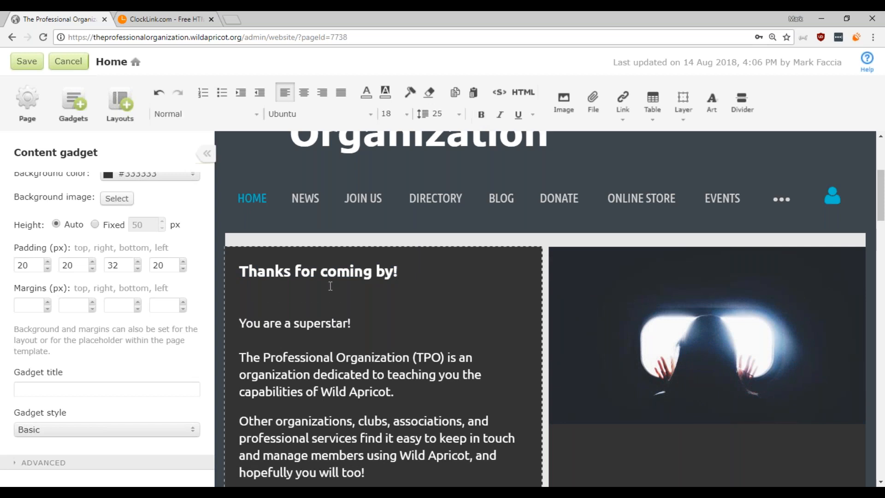
text(ean it!)
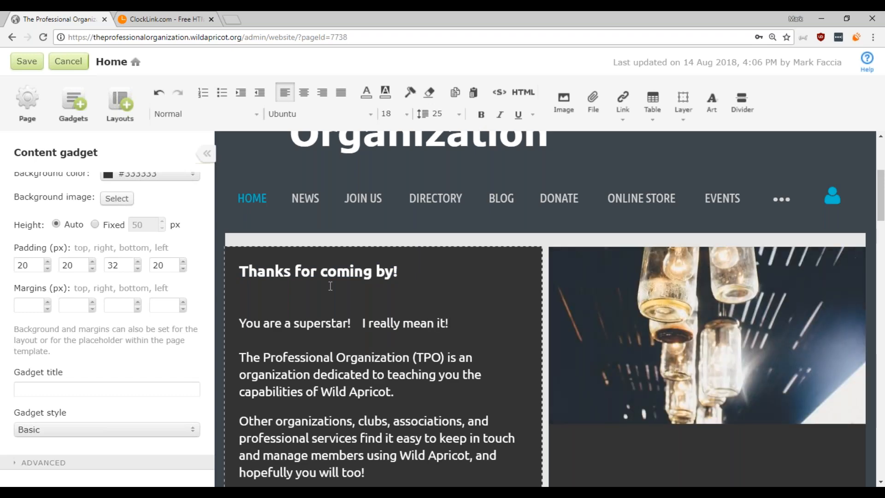
Insert the popcorn and apricot picture from the Pictures folder on the empty line below the heading.
key(ctrl+b)
click(564, 103)
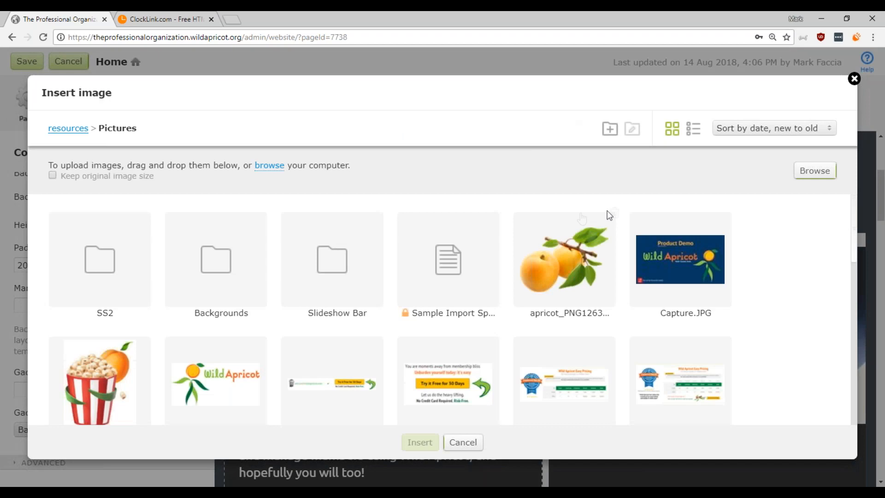
click(148, 337)
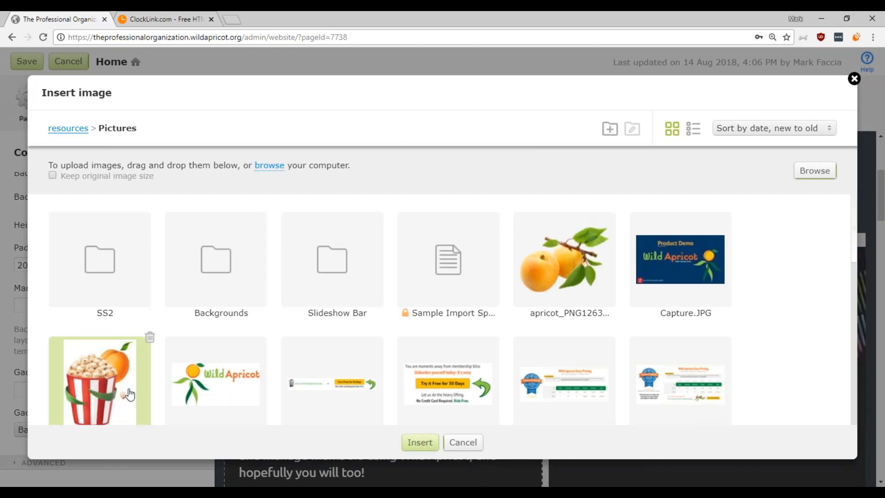
click(420, 443)
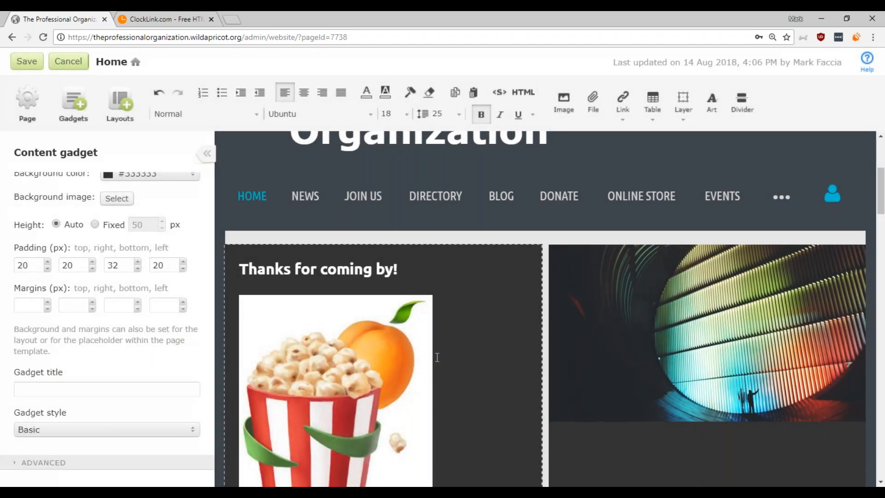
Shrink the popcorn image to about 47x57 px and deselect it.
scroll(437, 359, down, 1)
click(429, 430)
drag(434, 480, 274, 284)
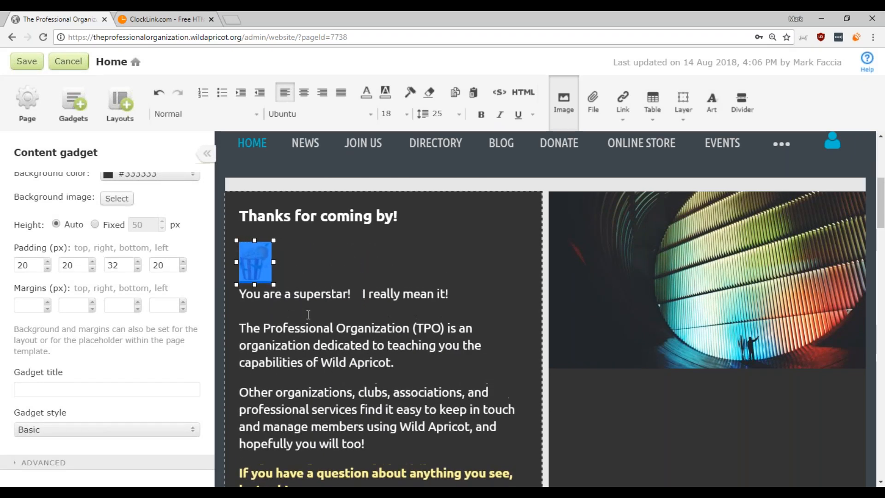
click(304, 344)
Set the popcorn image's text flow to "Image left, text wraps right".
mouse_move(250, 283)
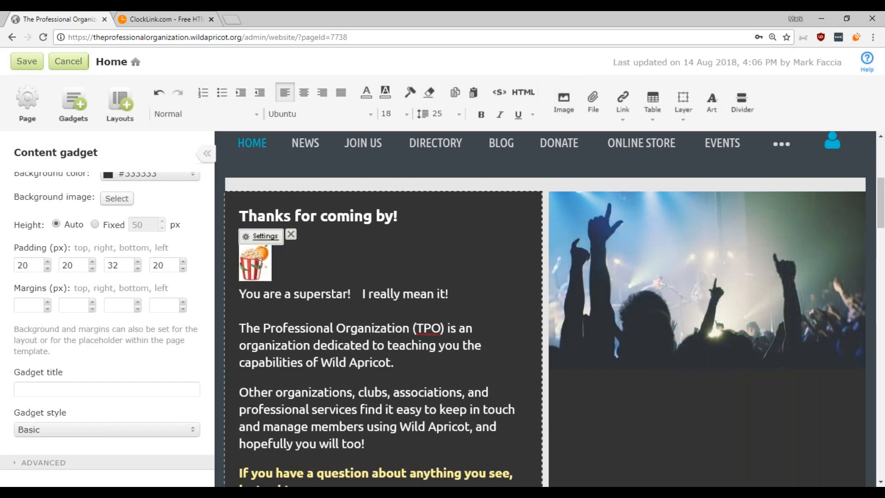
click(258, 260)
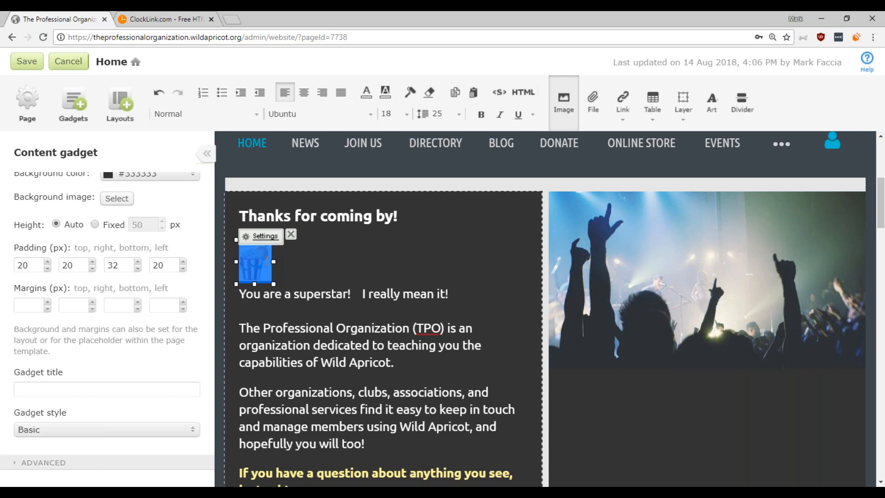
click(264, 245)
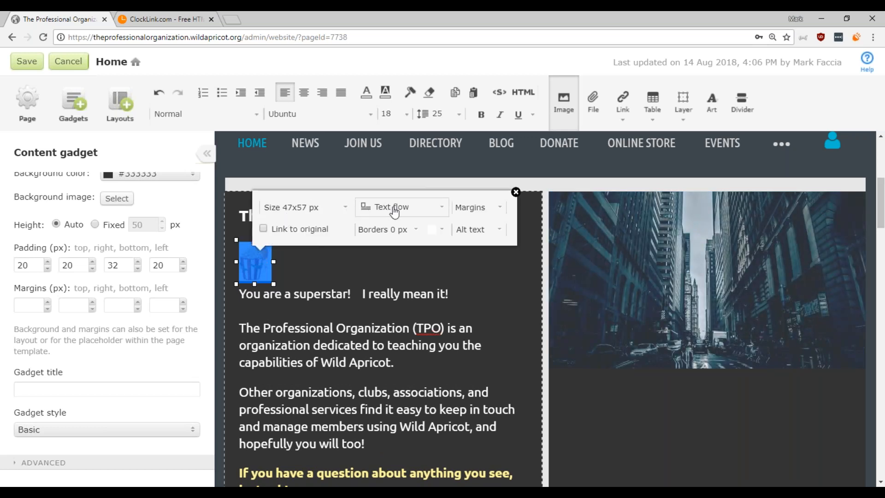
click(423, 213)
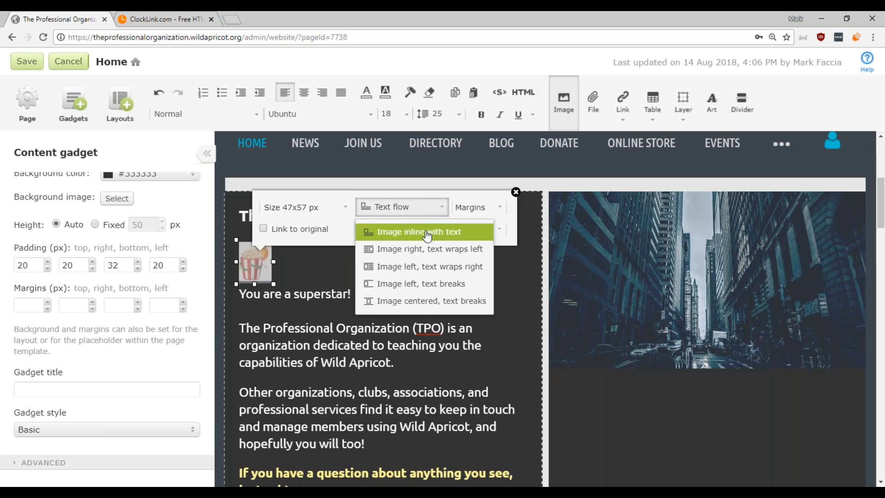
click(424, 272)
click(424, 272)
Close the image settings and add a space between the popcorn image and "You are a superstar!".
click(352, 300)
mouse_move(270, 268)
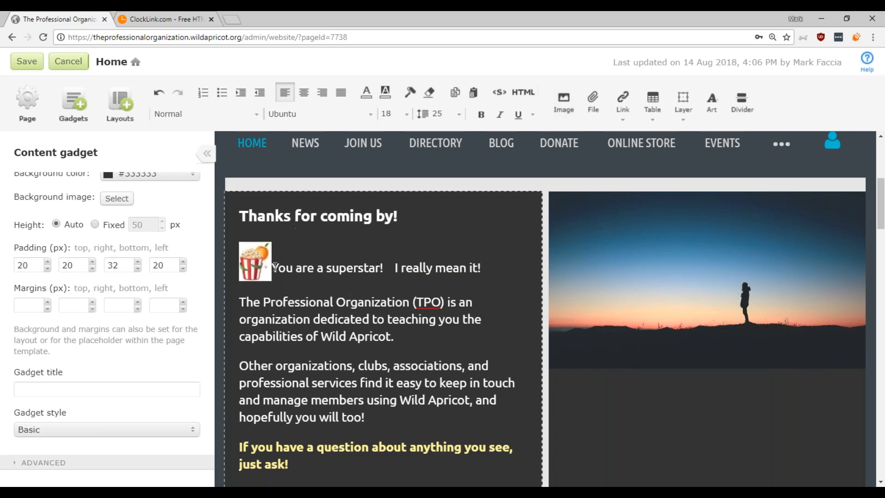
key(Left)
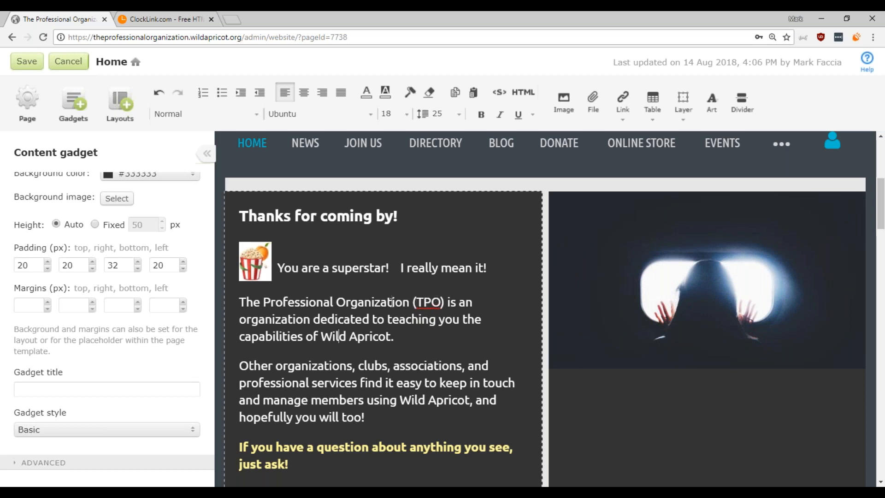
Save the edited Home page and review the content beside the popcorn image.
scroll(394, 301, up, 1)
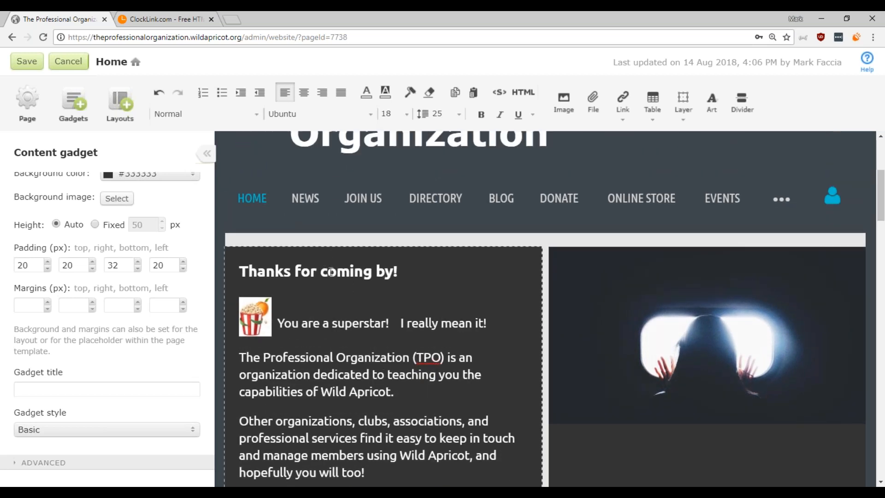
click(26, 62)
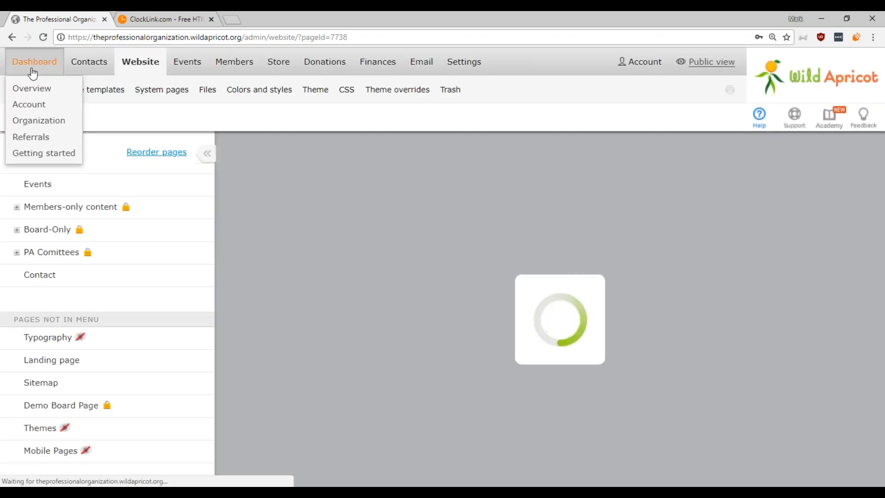
scroll(430, 275, down, 3)
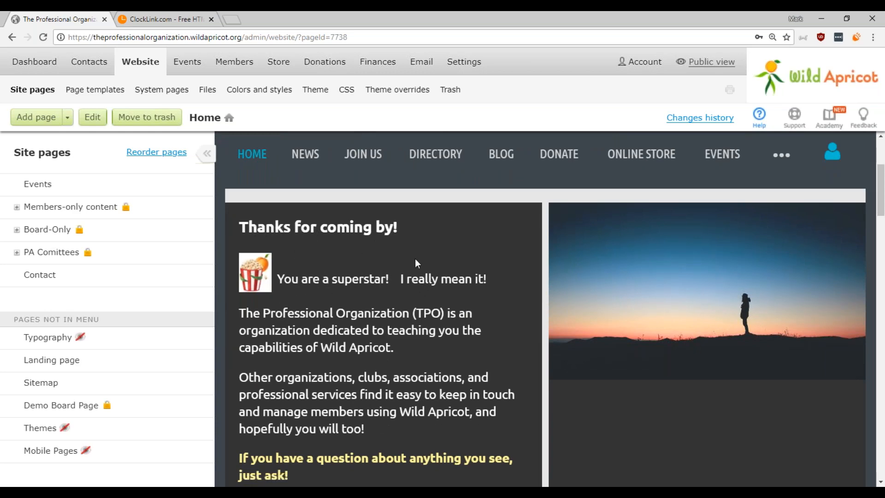
scroll(413, 313, up, 1)
Reopen the Home page for editing and display the custom content gadgets.
mouse_move(89, 61)
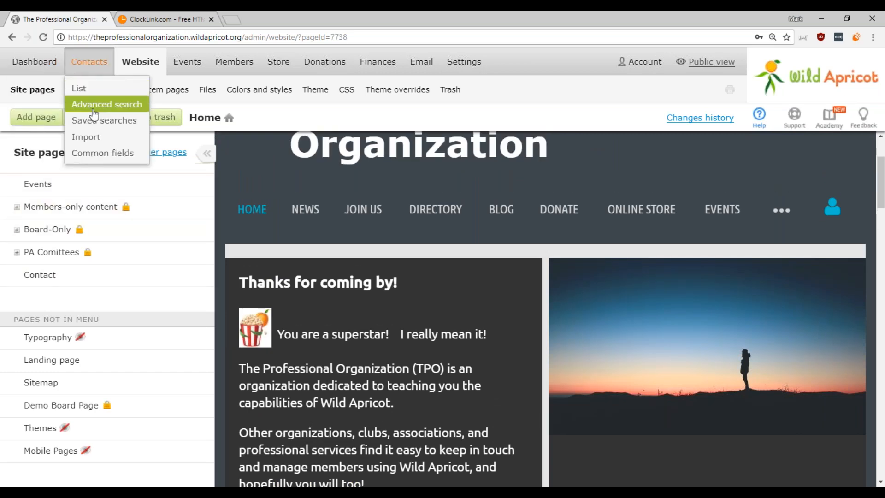
scroll(95, 138, up, 2)
click(93, 123)
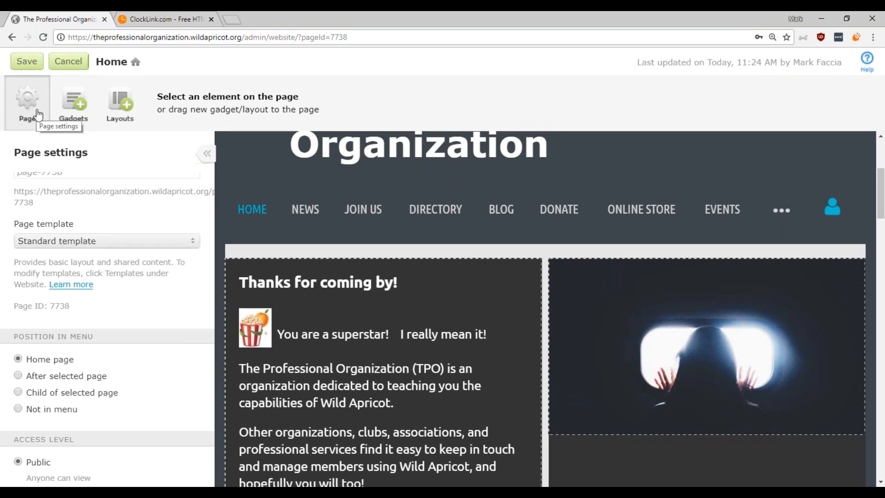
click(73, 121)
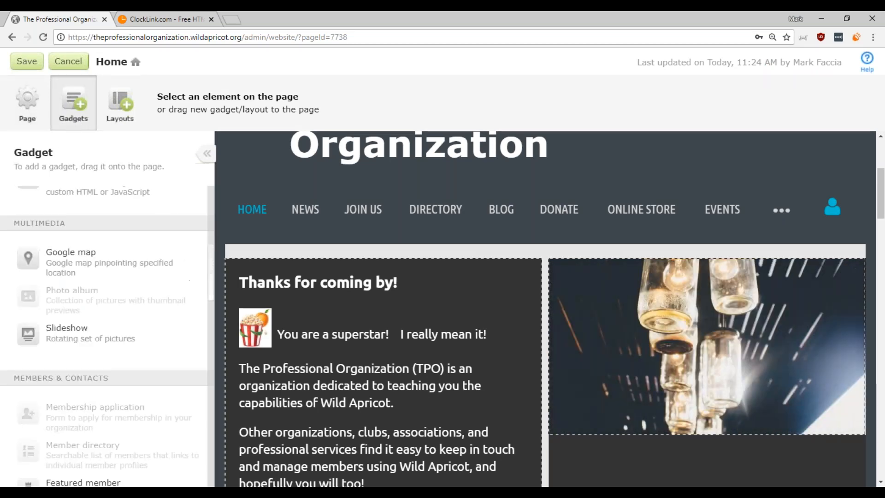
drag(210, 274, 210, 216)
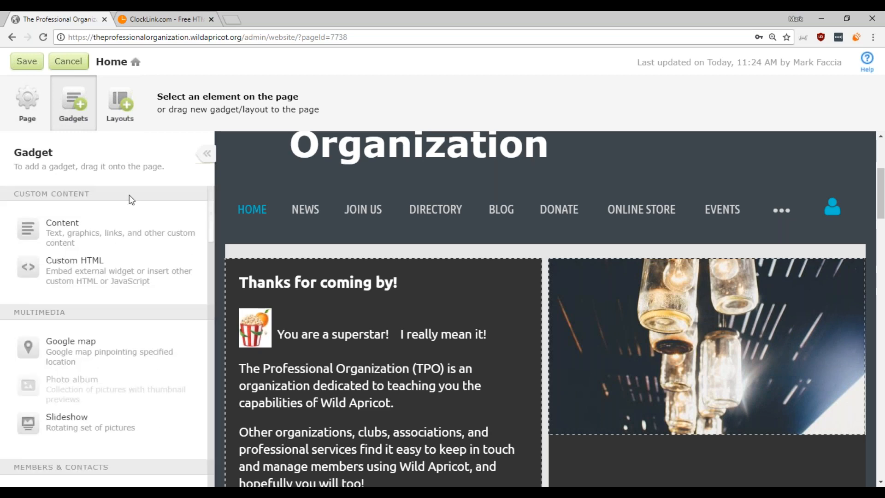
Add a Content gadget in the full-width area between the navigation menu and the "Thanks for coming by!" layout.
drag(27, 229, 40, 232)
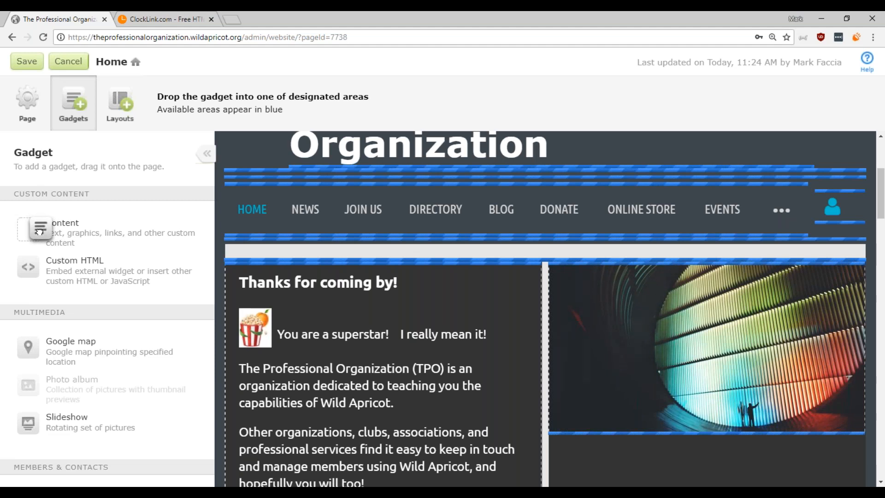
drag(40, 232, 39, 232)
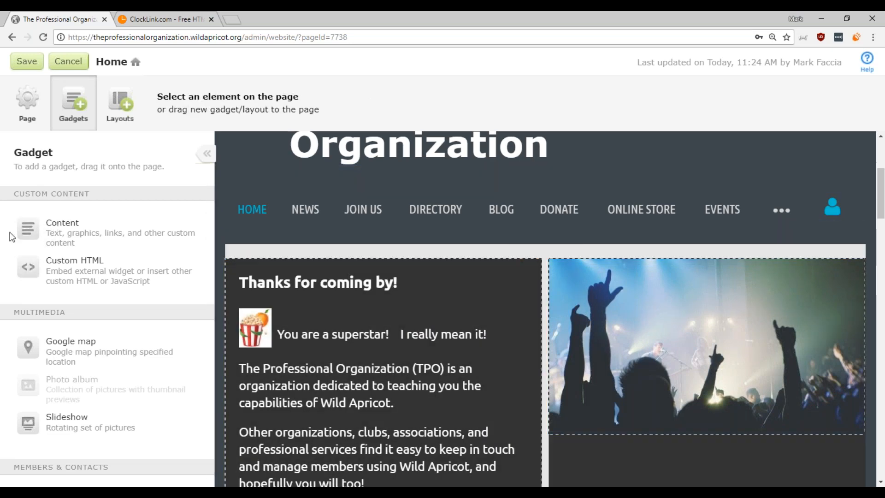
drag(58, 225, 374, 253)
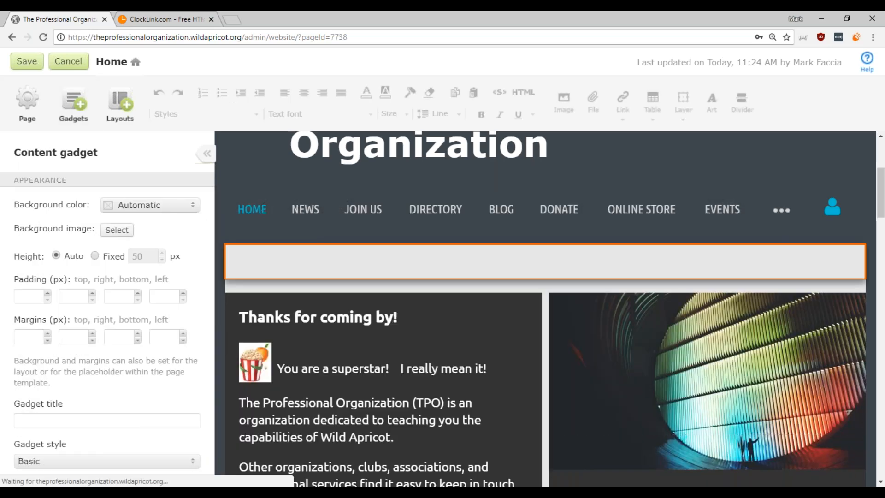
Enter "The Professional Organization" in the new Content gadget and color the text orange.
click(291, 267)
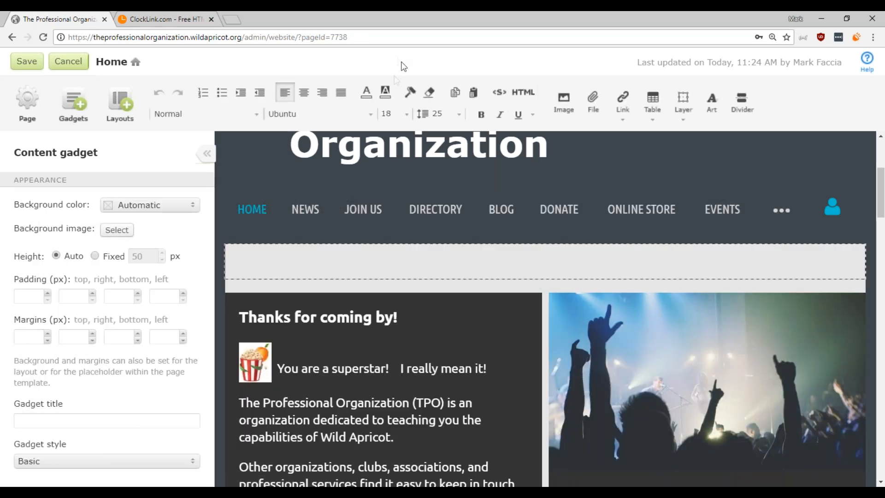
triple_click(289, 255)
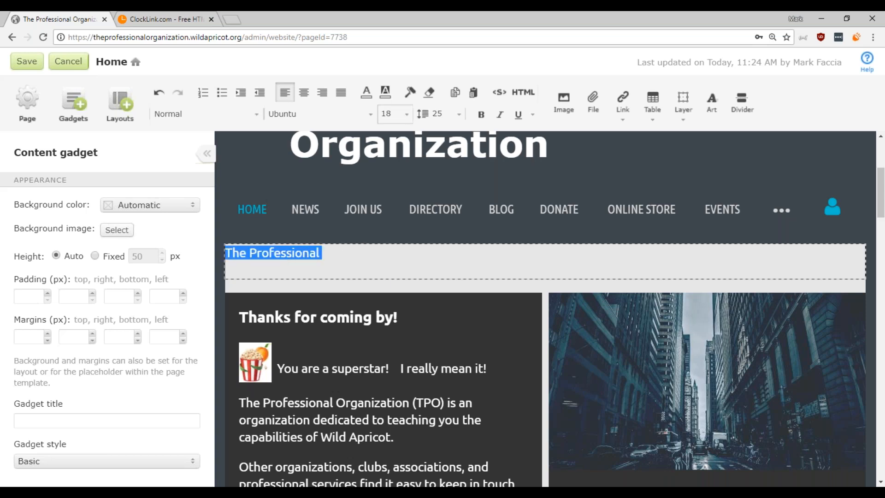
click(366, 93)
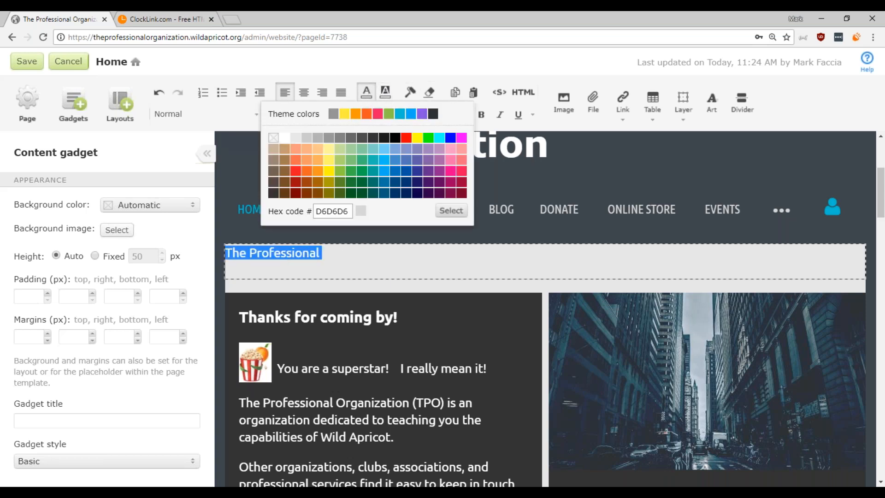
click(306, 170)
click(345, 263)
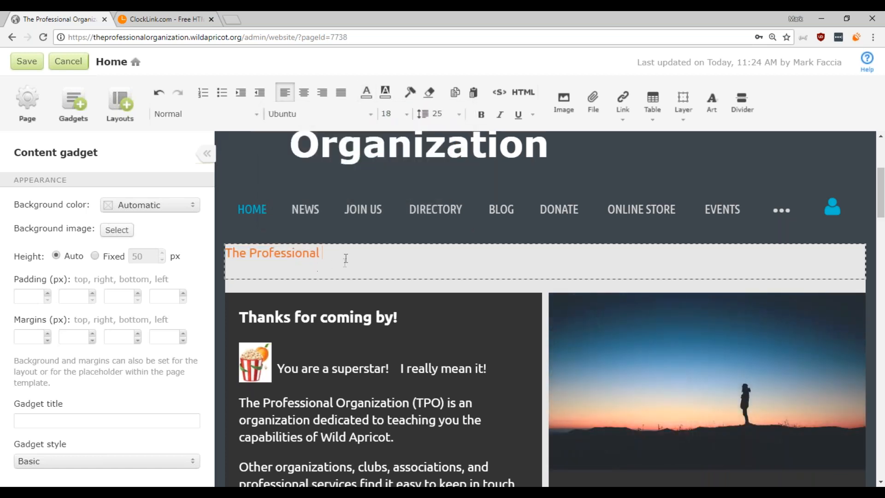
text(Organization)
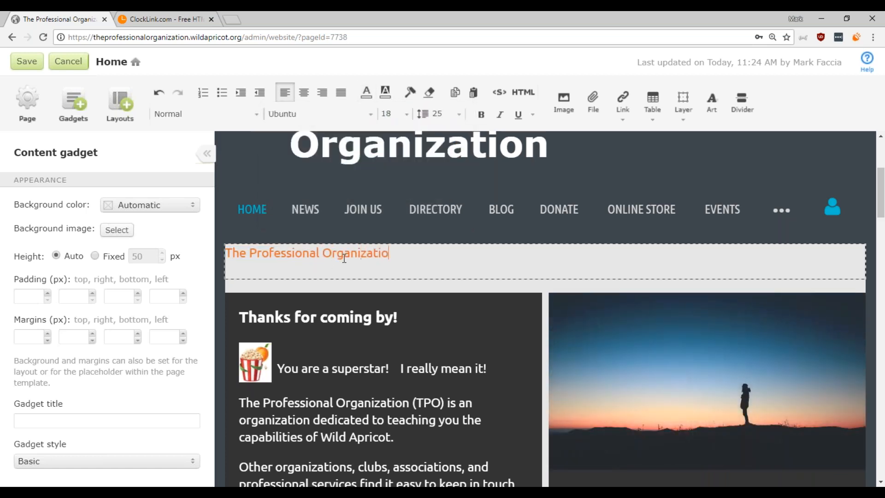
Center the orange "The Professional Organization" line and save the Home page.
triple_click(235, 255)
click(304, 93)
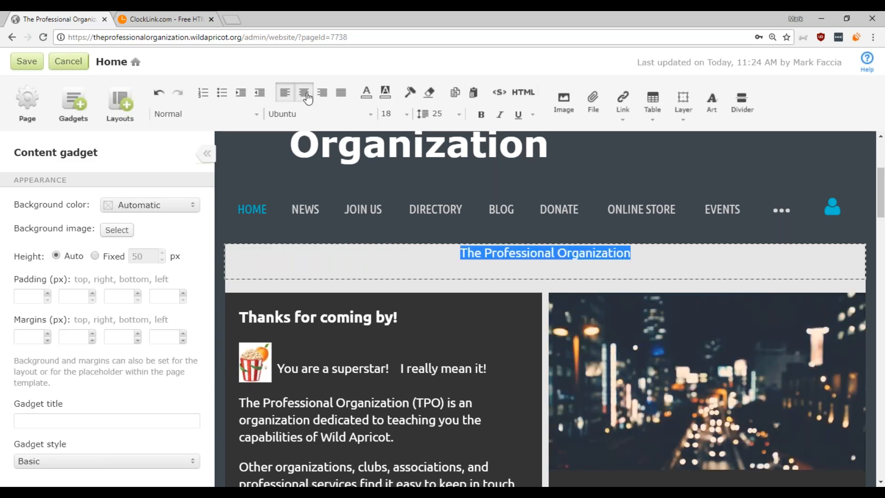
click(26, 62)
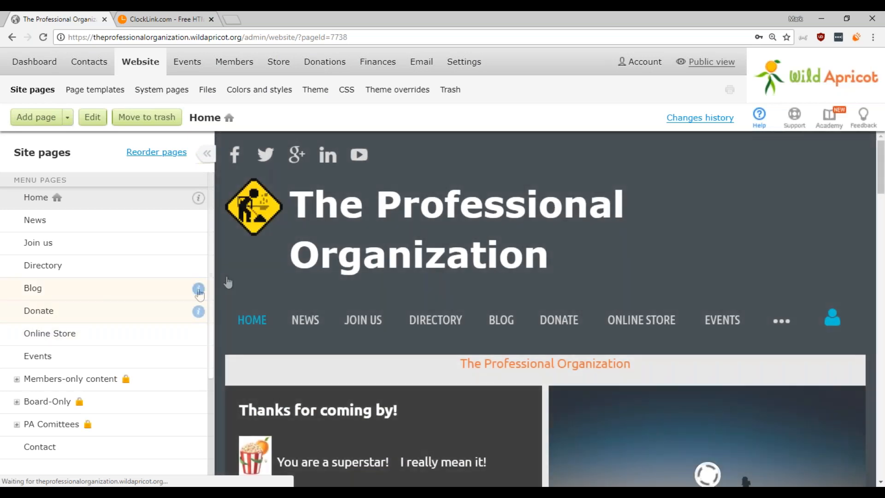
scroll(619, 220, down, 2)
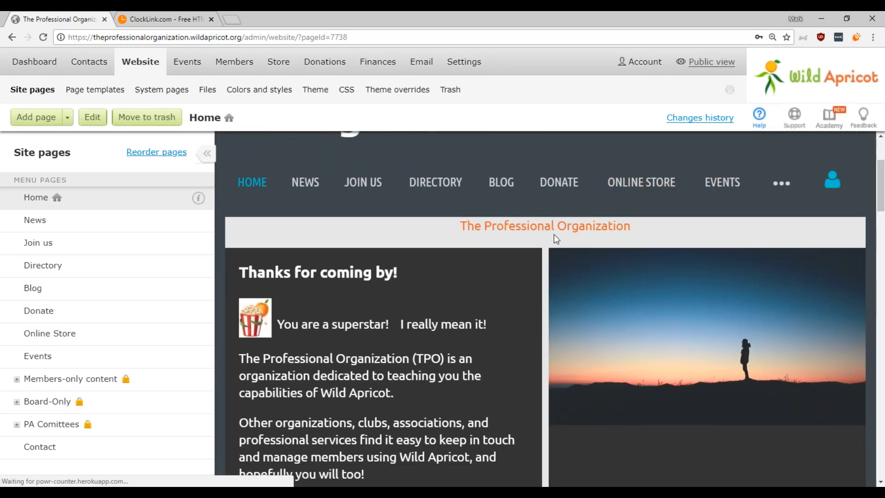
drag(466, 229, 615, 238)
click(613, 234)
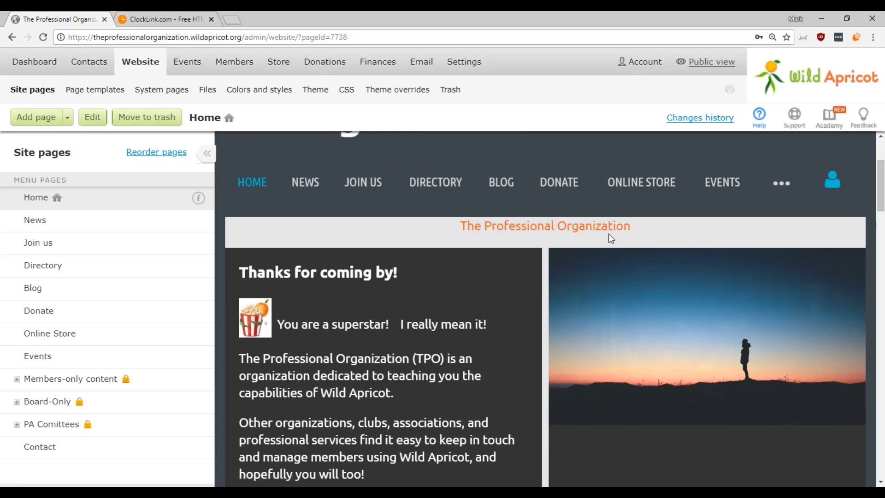
drag(881, 190, 881, 169)
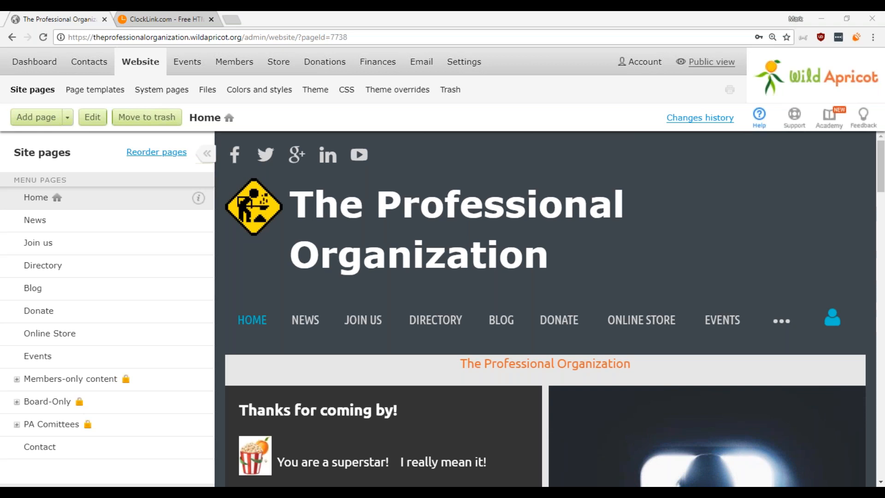
click(413, 248)
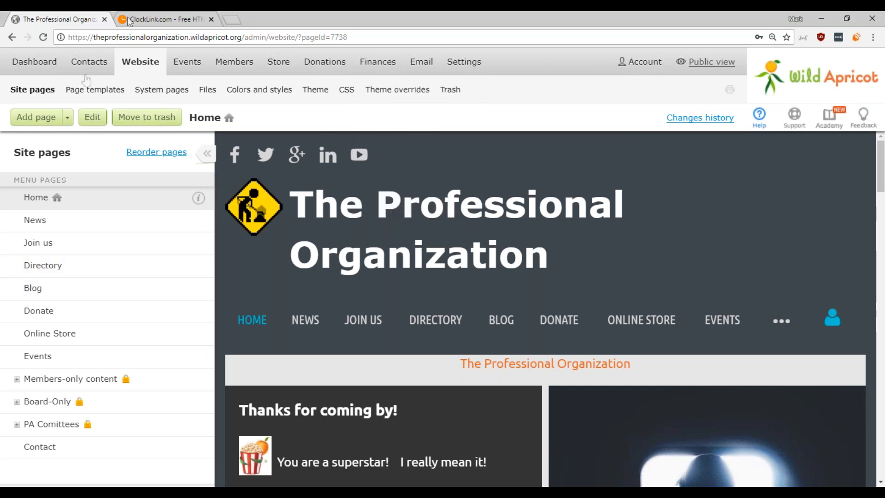
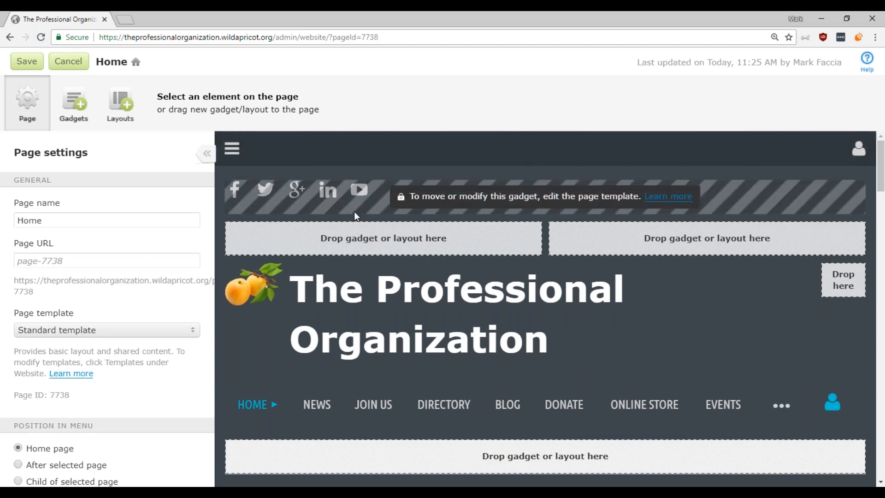
Display the available gadgets for the Home page and look through the list.
scroll(881, 180, down, 2)
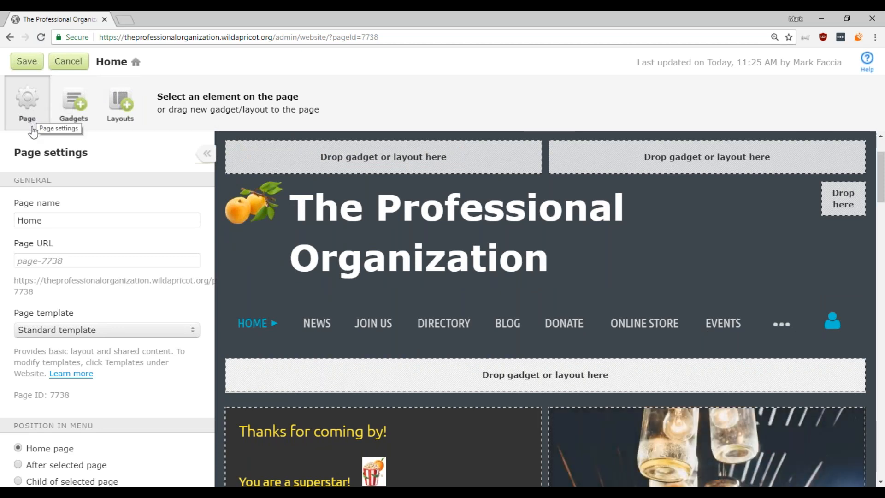
click(80, 125)
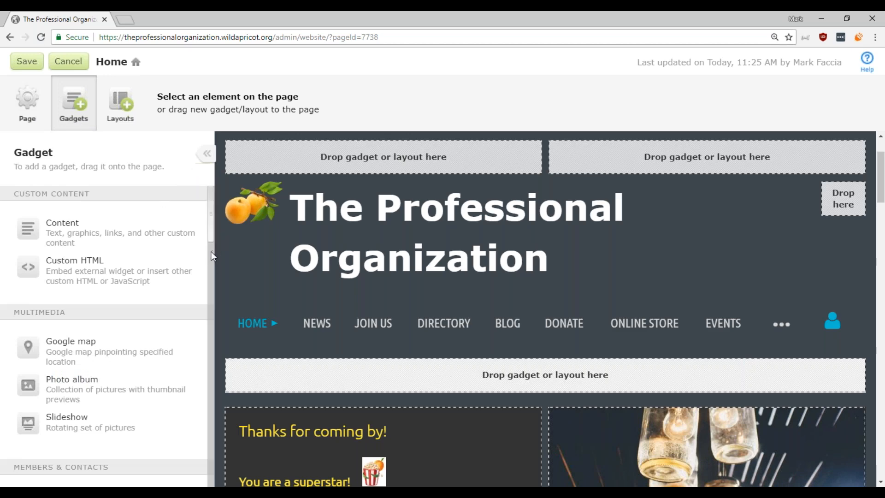
scroll(212, 238, down, 1)
drag(213, 239, 204, 206)
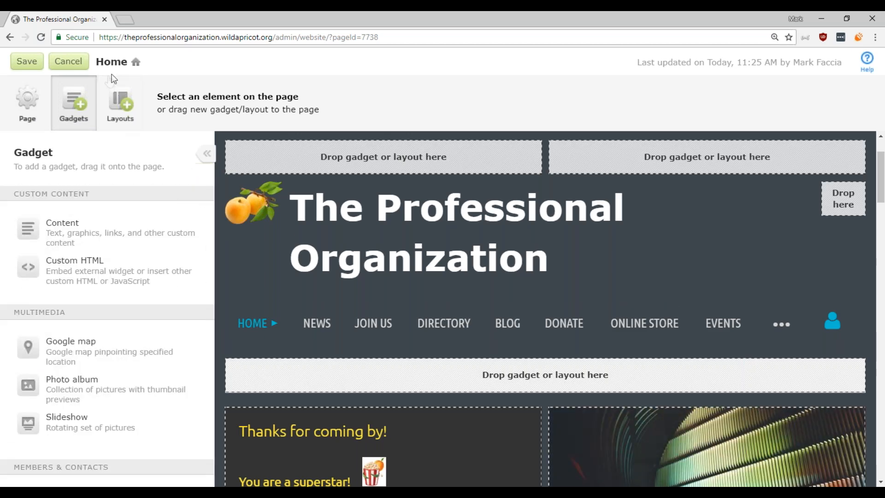
Add a three-column layout directly above the large "The Professional Organization" title, beside the apricot logo.
click(121, 124)
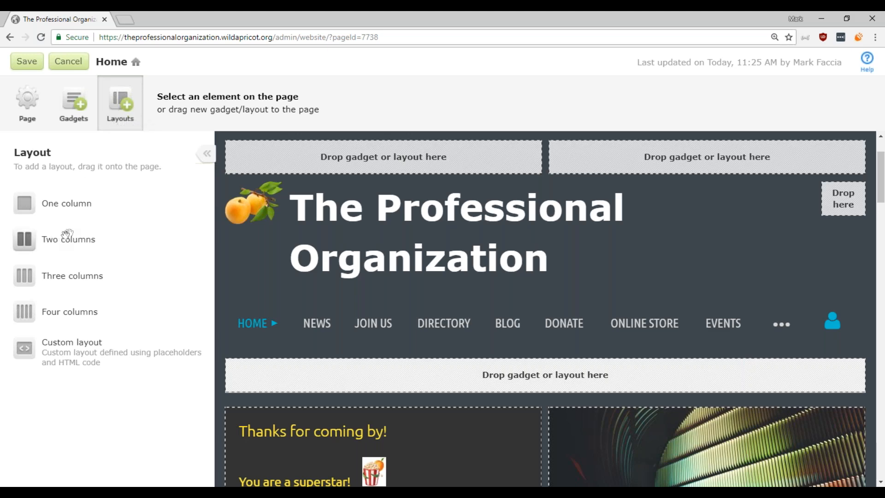
scroll(582, 370, down, 4)
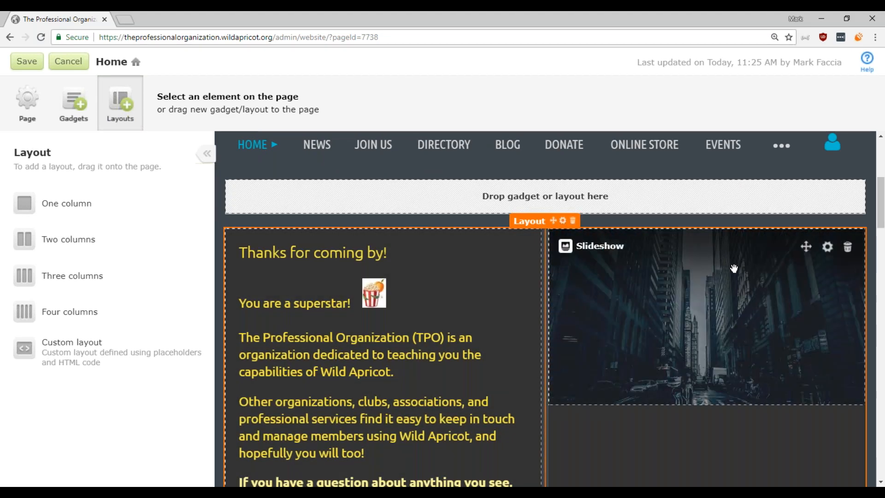
drag(881, 189, 877, 151)
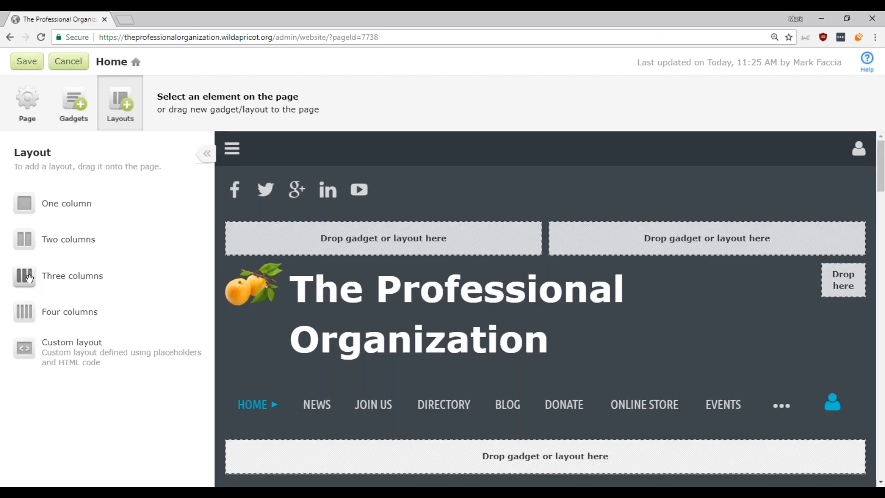
drag(24, 276, 441, 269)
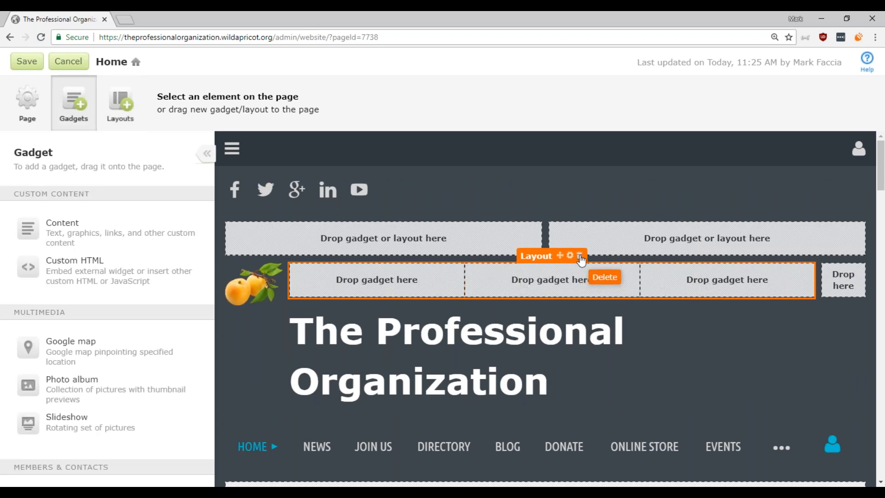
Delete the empty three-column layout above the large "The Professional Organization" title.
click(579, 257)
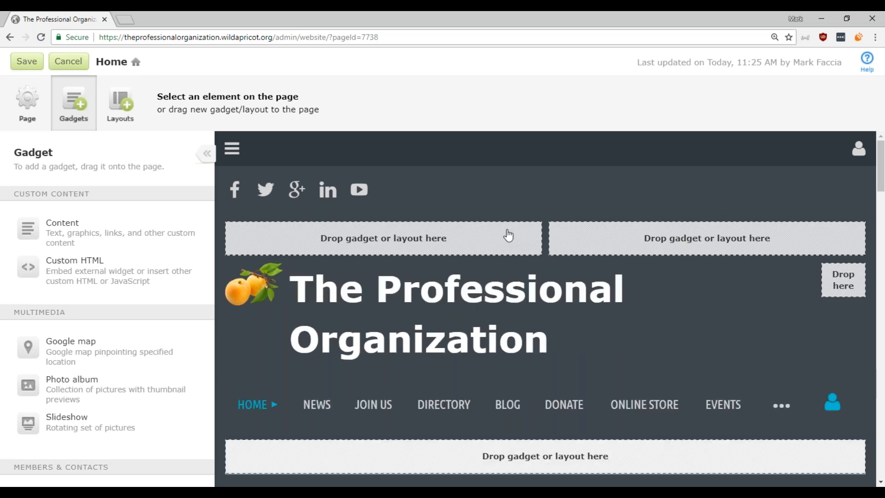
Look through the gadgets already placed on the Home page, from the header down to the contact details and back.
scroll(581, 289, down, 4)
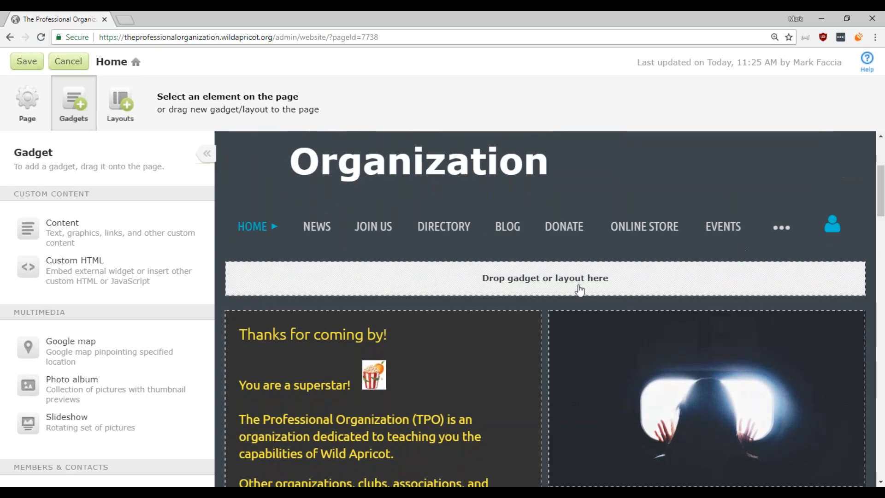
scroll(580, 289, down, 10)
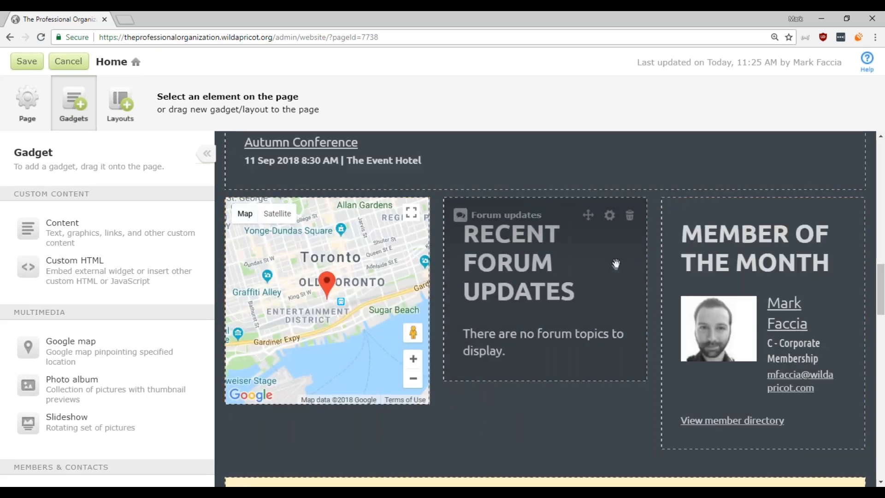
scroll(883, 314, down, 3)
drag(883, 314, 883, 353)
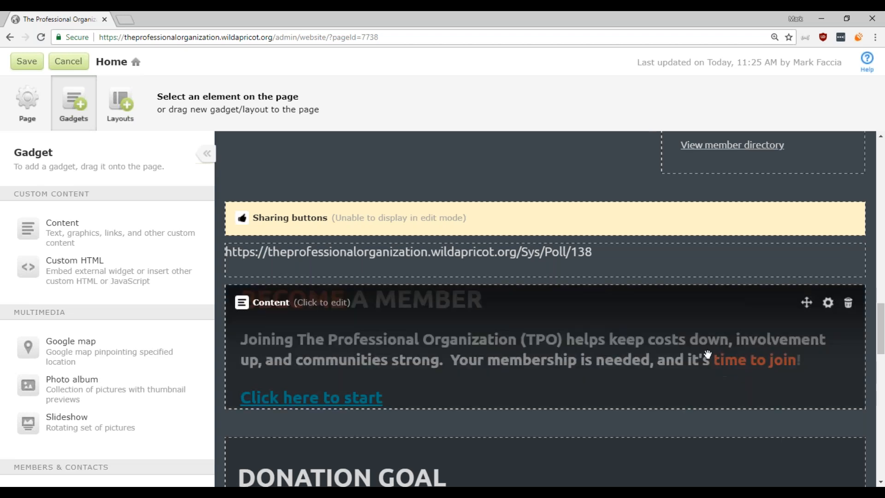
drag(881, 323, 881, 401)
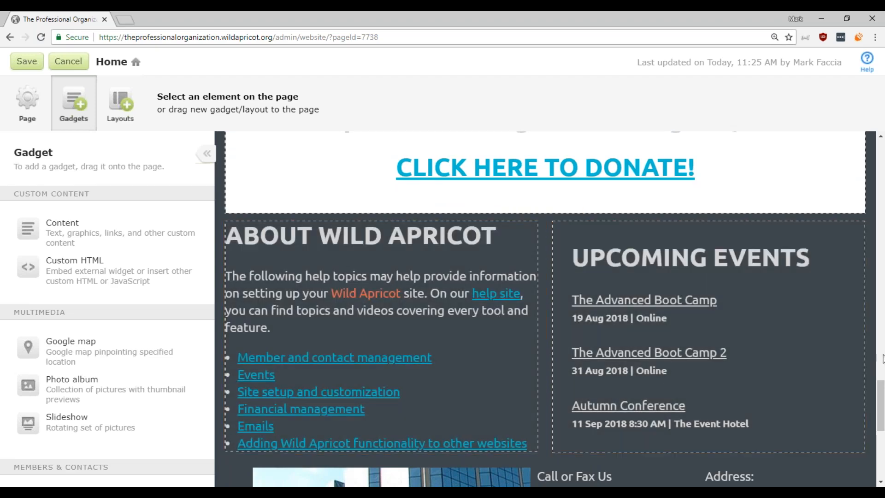
scroll(882, 398, down, 1)
scroll(878, 368, up, 3)
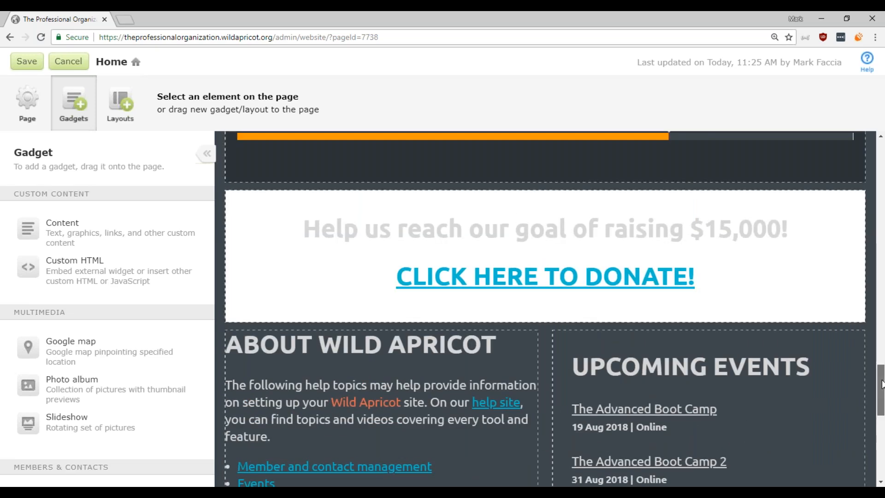
scroll(872, 297, up, 7)
scroll(871, 296, up, 10)
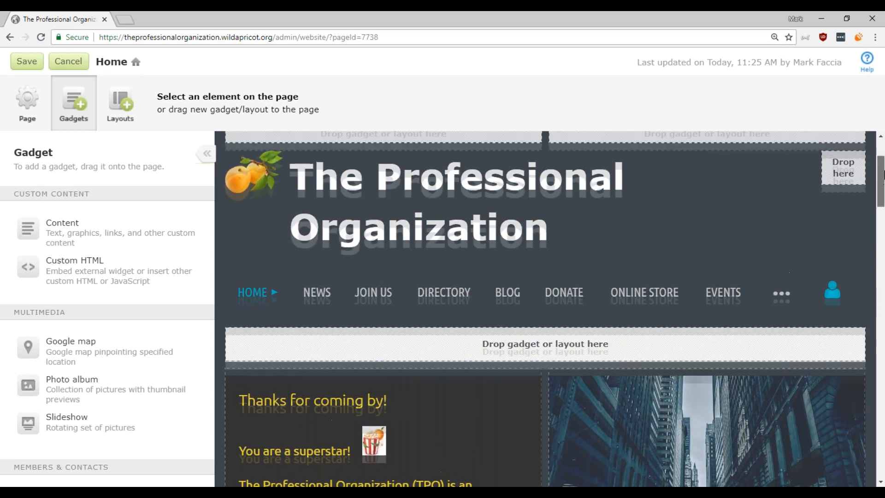
scroll(882, 171, down, 1)
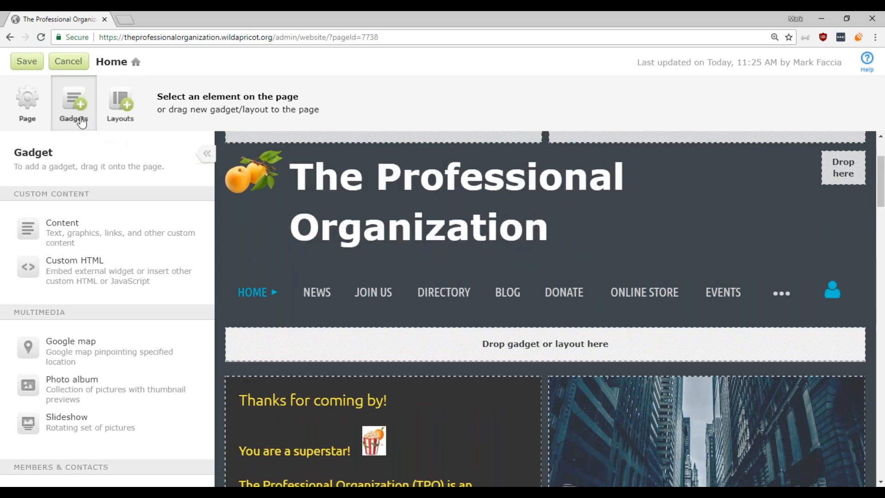
Browse the available gadgets from Custom Content through Multimedia to Members & Contacts.
click(79, 120)
click(73, 120)
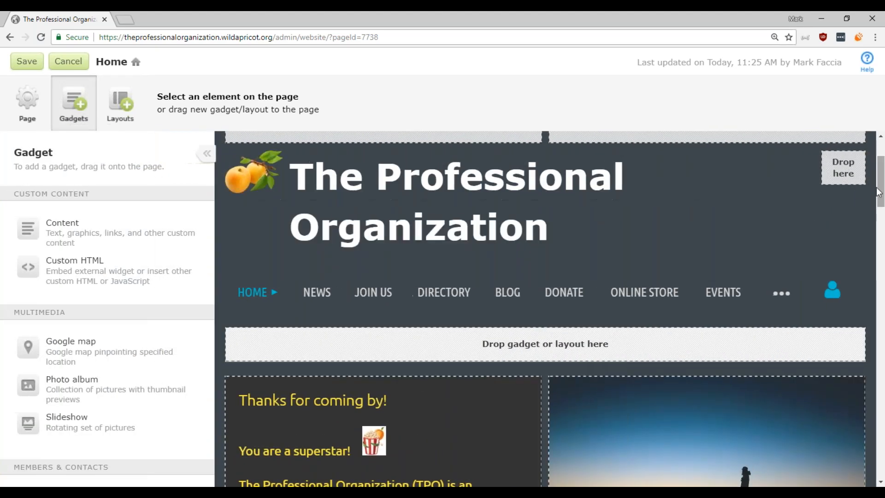
scroll(883, 184, down, 3)
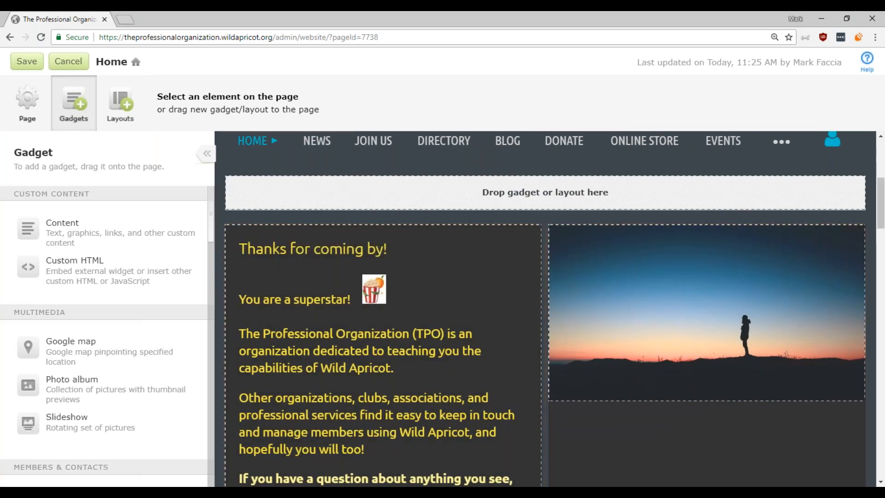
scroll(211, 208, down, 1)
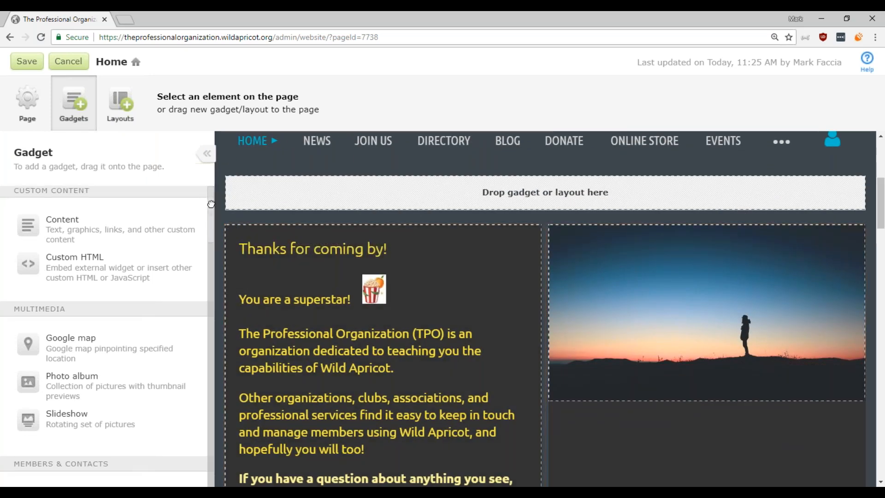
scroll(211, 203, down, 2)
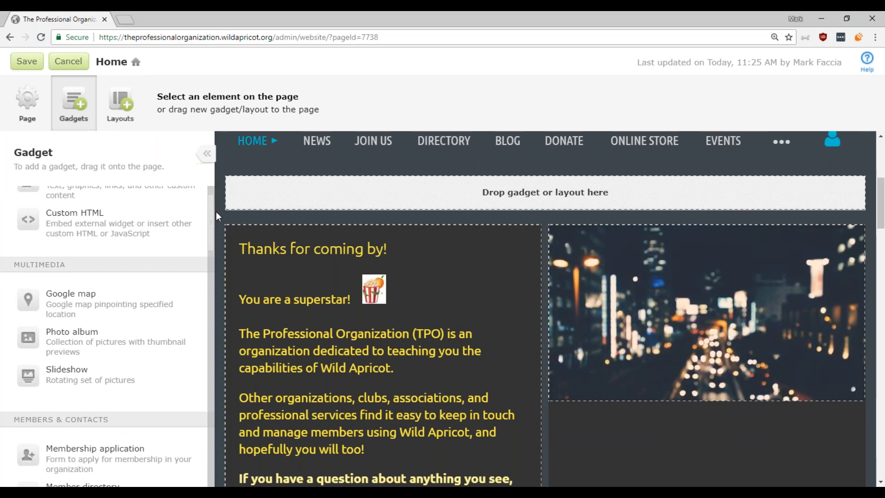
scroll(217, 213, up, 1)
scroll(213, 222, down, 3)
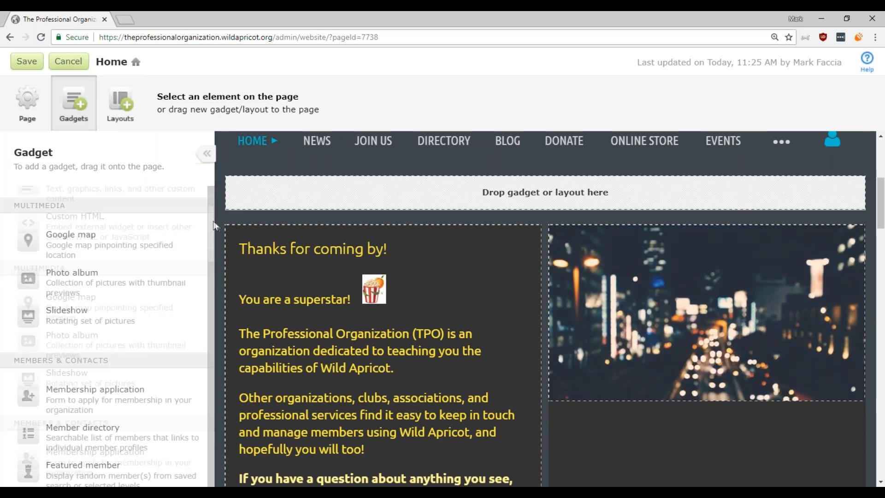
scroll(210, 224, down, 3)
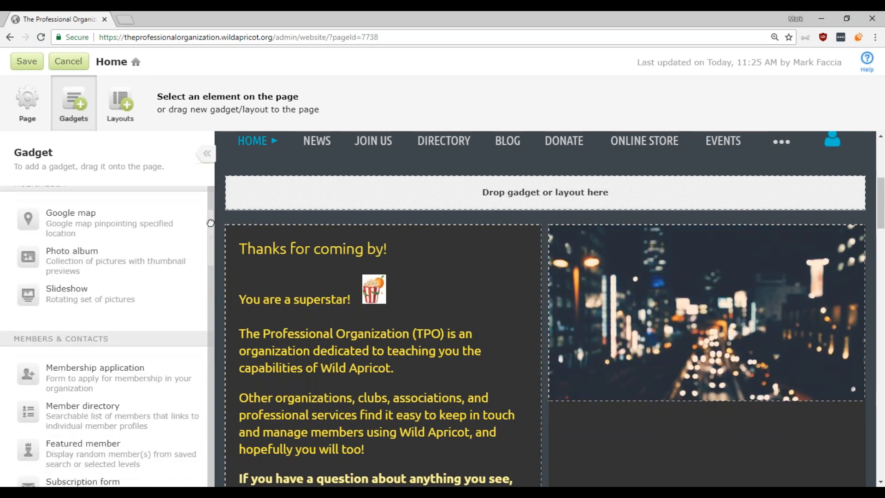
scroll(211, 231, up, 2)
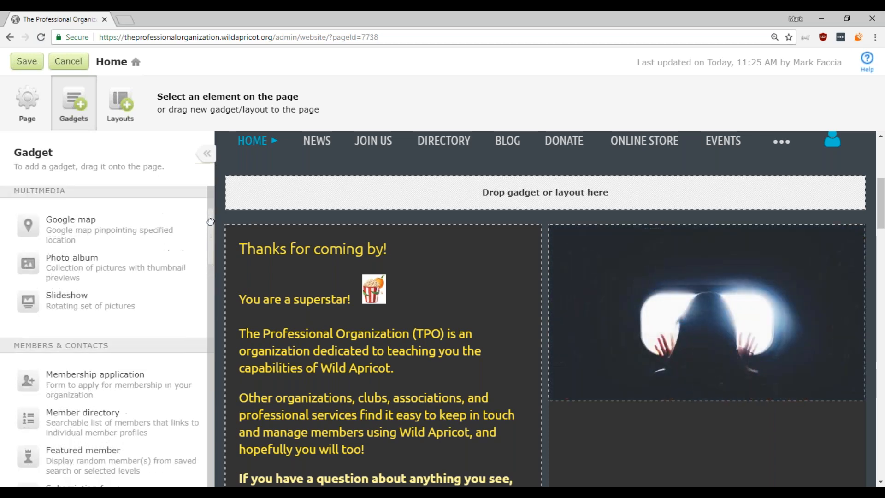
scroll(210, 222, down, 1)
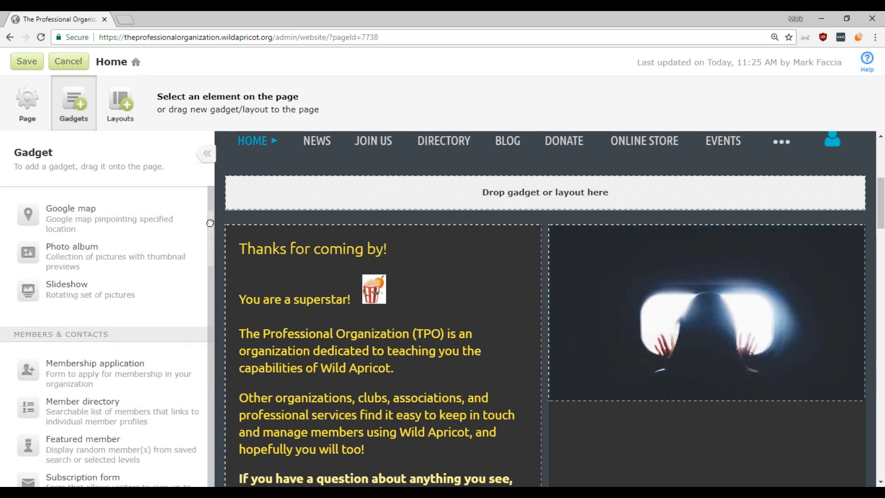
scroll(210, 223, down, 1)
drag(208, 224, 212, 247)
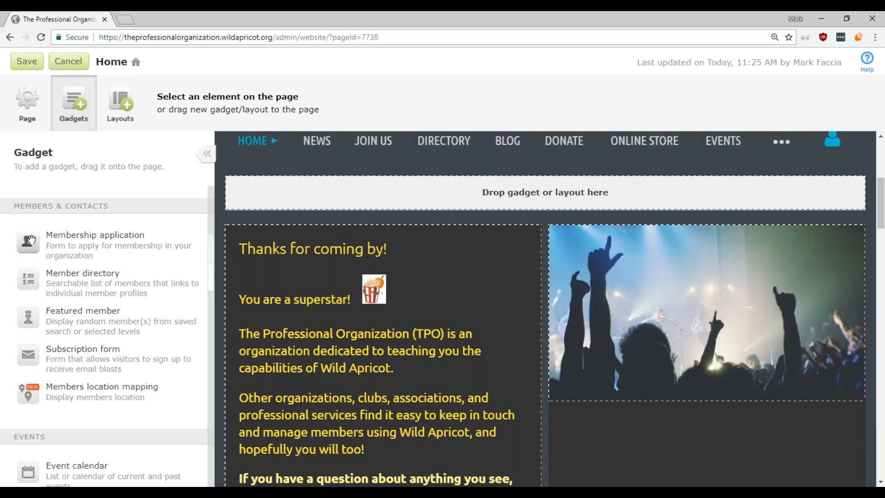
Add a Membership application gadget to the Home page, directly above the full-width Upcoming Events gadget.
drag(881, 226, 882, 255)
drag(29, 241, 435, 196)
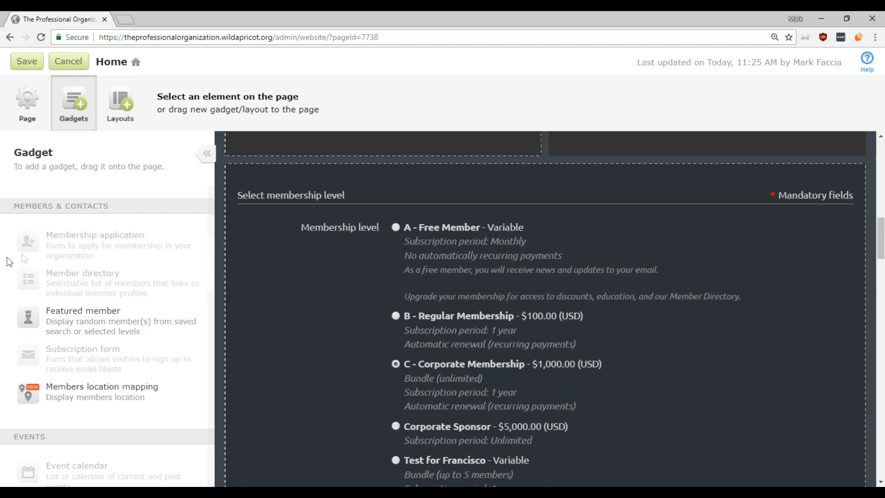
Examine the membership levels and the navigation buttons of the Membership application form on the page.
scroll(881, 244, down, 3)
scroll(881, 244, up, 3)
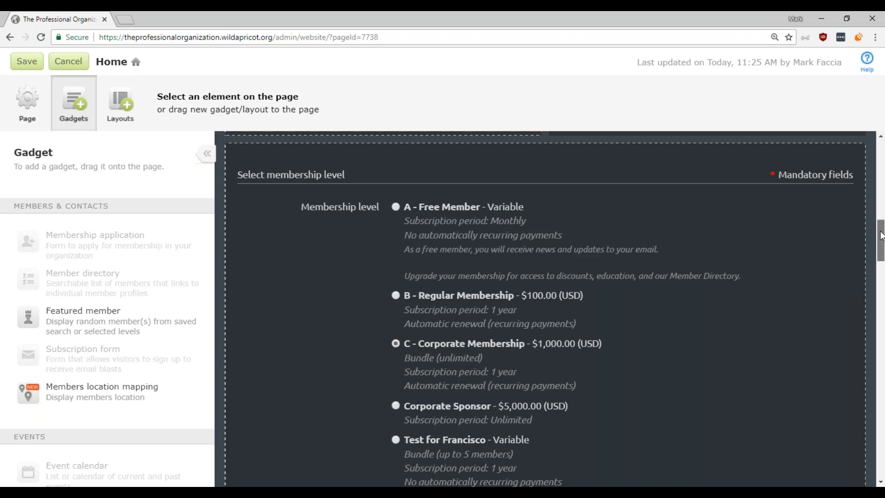
scroll(881, 236, up, 2)
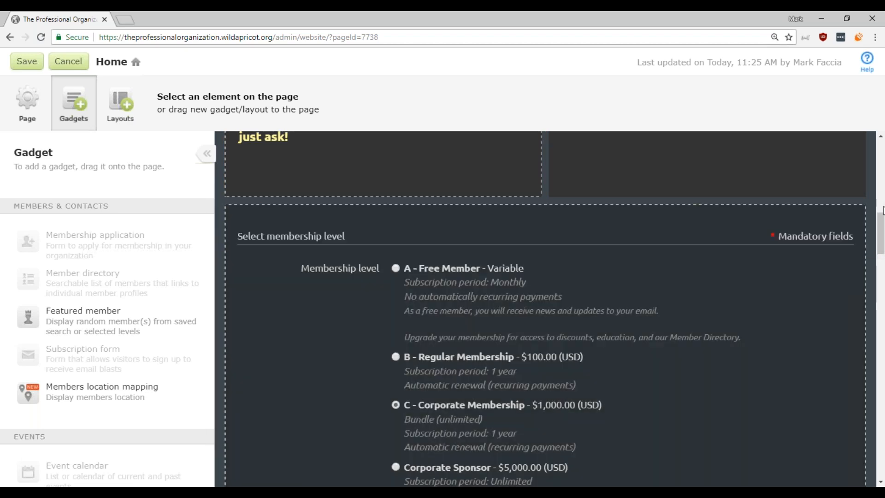
scroll(882, 230, down, 1)
scroll(882, 230, down, 3)
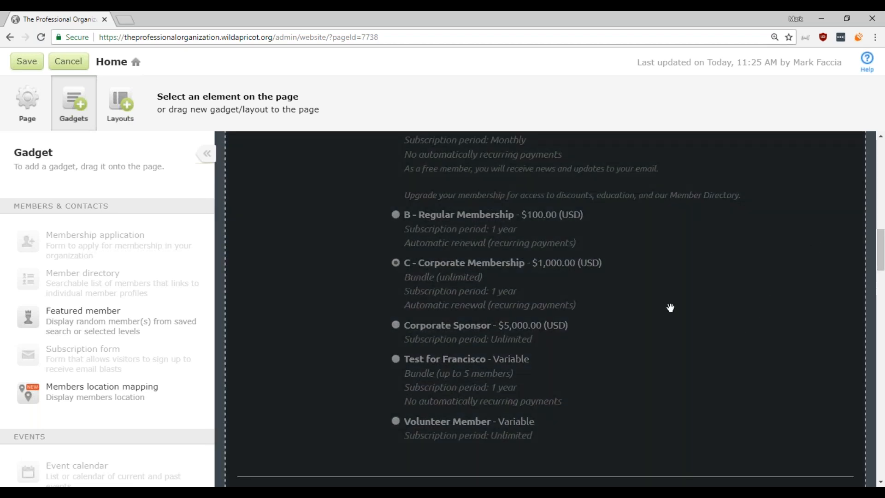
scroll(882, 277, down, 2)
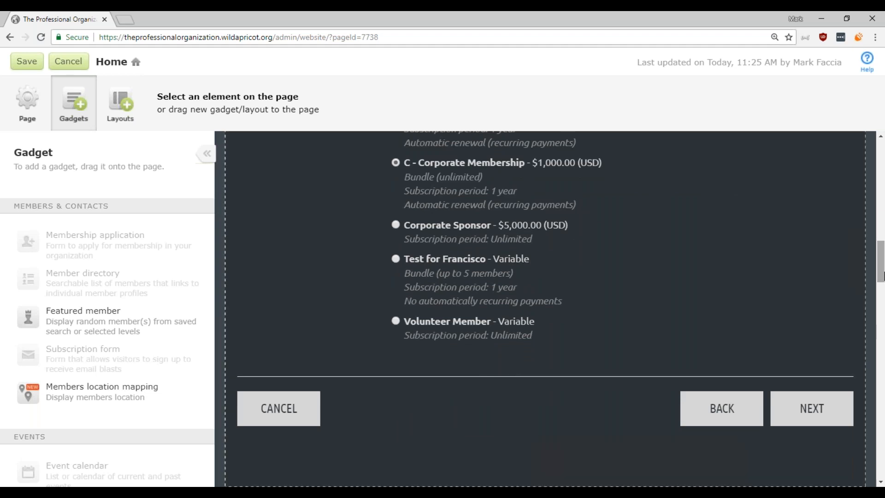
drag(881, 275, 882, 257)
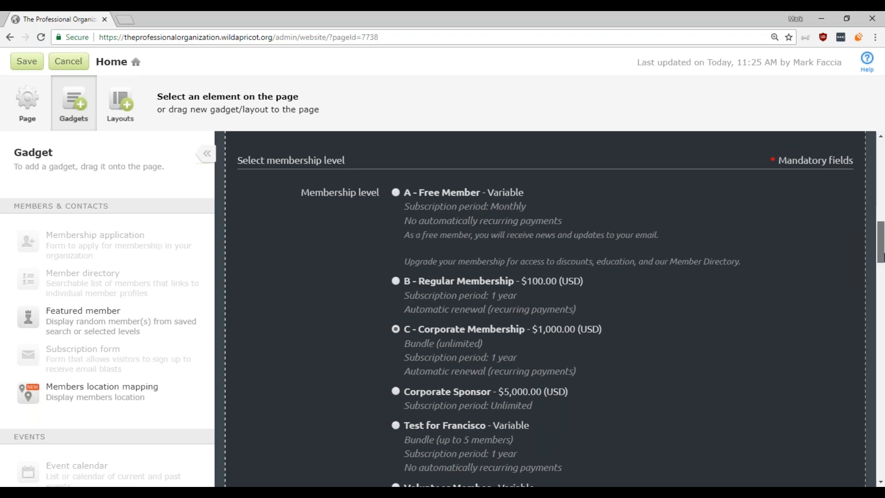
Delete the Membership application gadget from the Home page.
scroll(882, 253, up, 1)
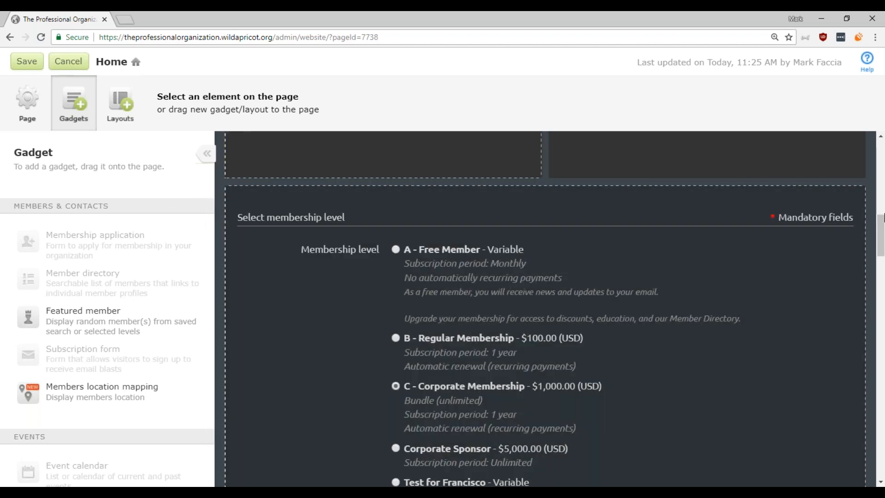
drag(881, 246, 881, 256)
scroll(803, 242, up, 2)
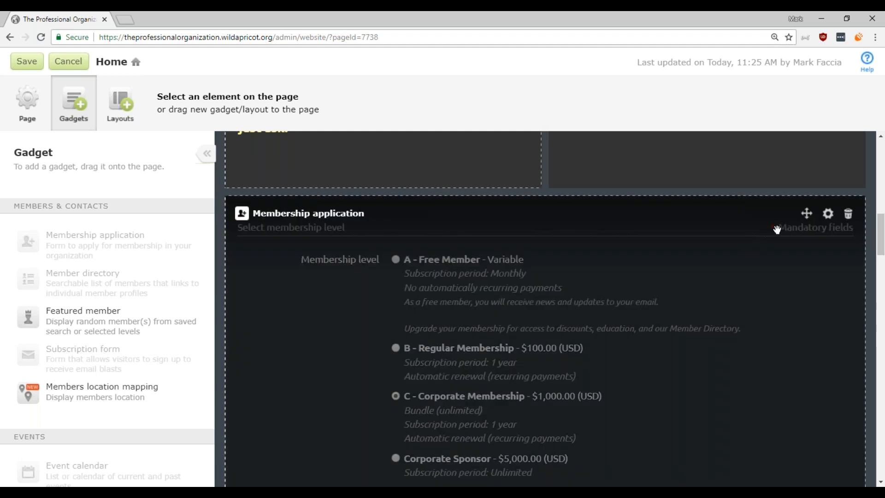
click(847, 216)
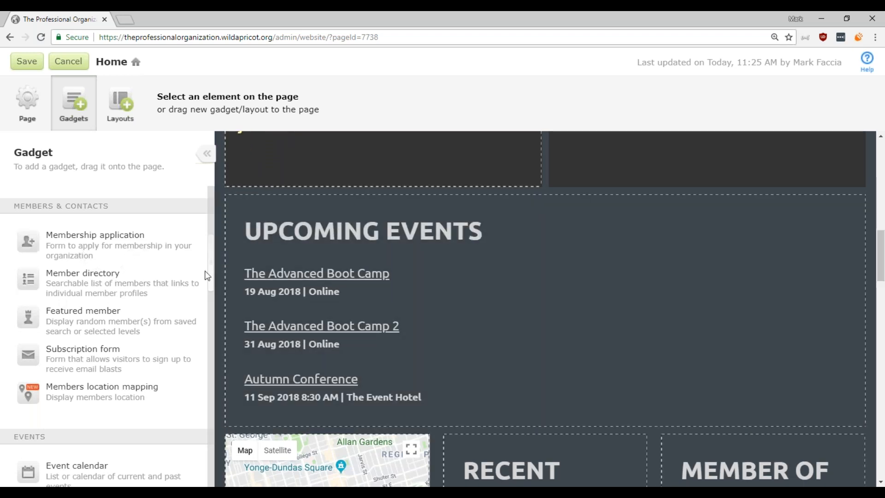
Add the online store Cart gadget to the small empty placeholder beside the large "The Professional Organization" title.
drag(212, 264, 205, 308)
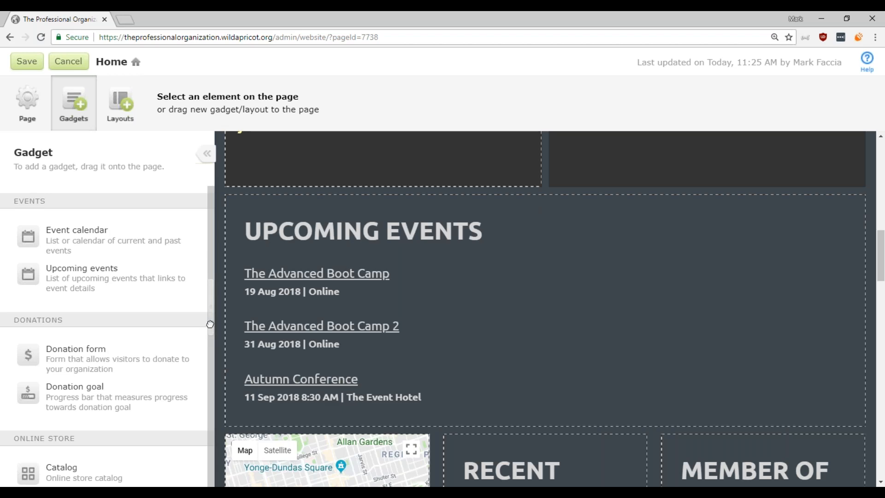
scroll(209, 324, down, 3)
drag(207, 333, 209, 353)
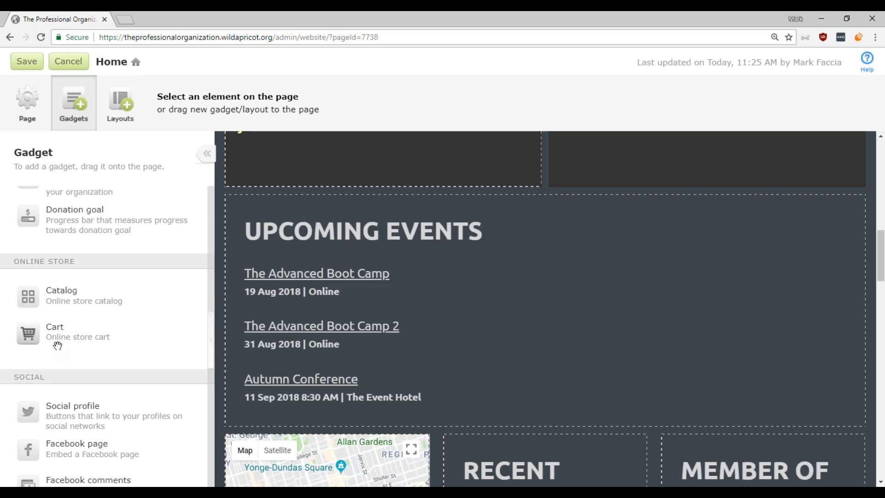
drag(880, 256, 882, 157)
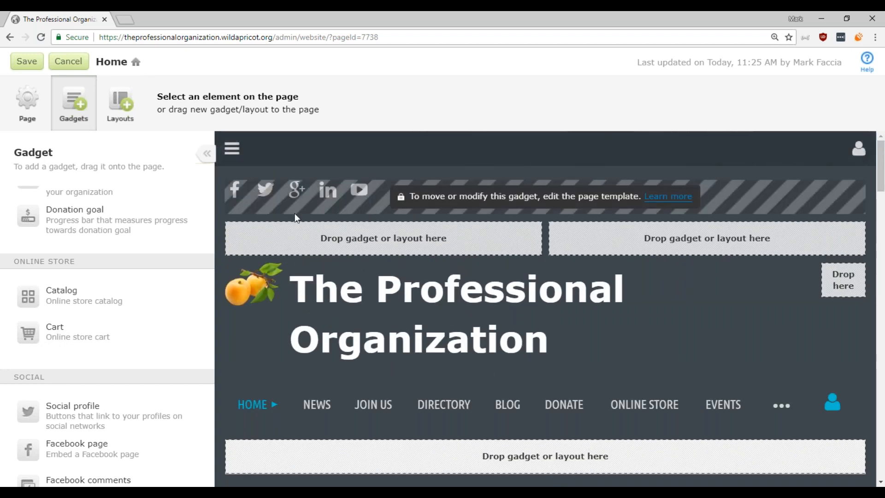
drag(41, 339, 683, 291)
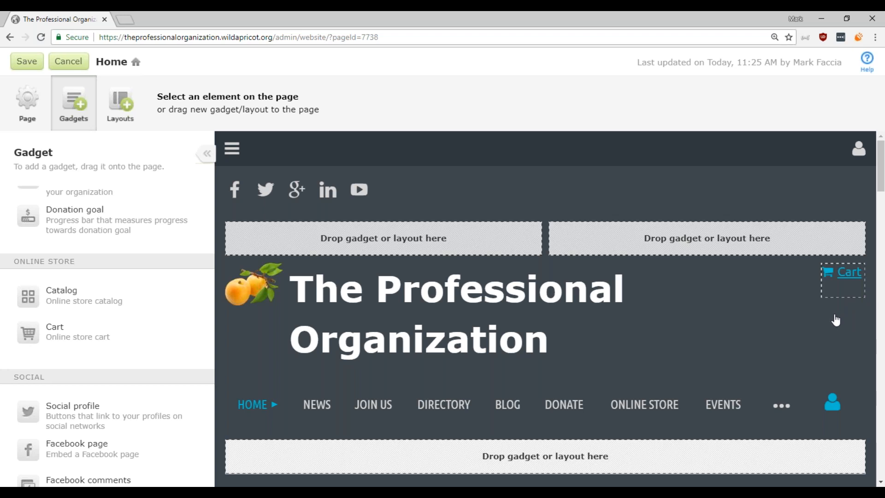
Delete the Cart gadget from the page header.
mouse_move(853, 294)
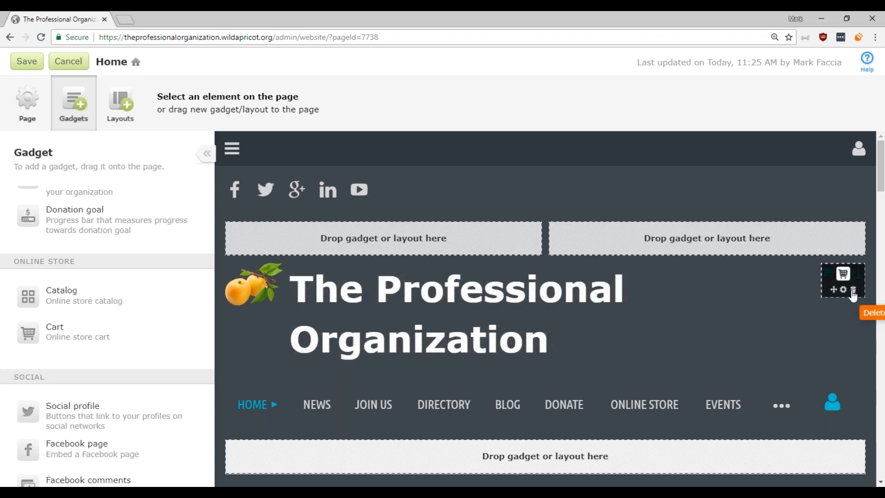
click(853, 291)
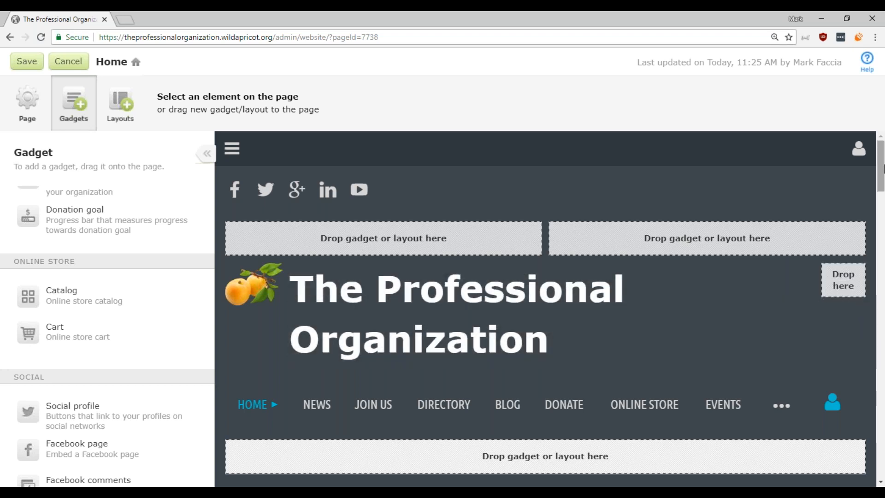
Add a Facebook page gadget to the empty full-width area between the navigation menu and the "Thanks for coming by!" content.
scroll(530, 300, down, 2)
scroll(212, 297, down, 3)
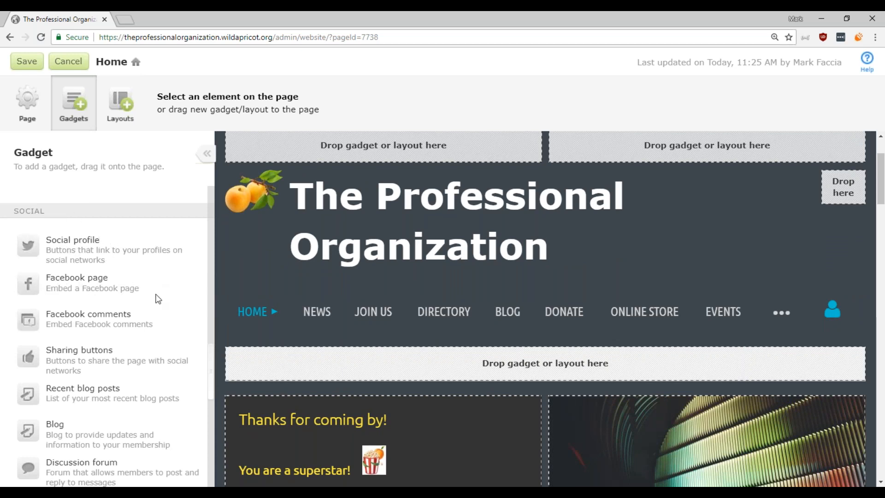
drag(27, 284, 418, 353)
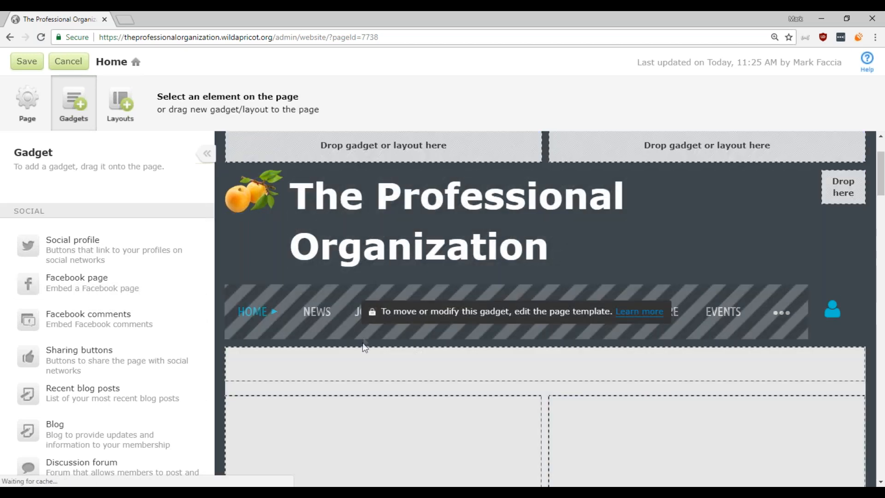
scroll(575, 344, down, 2)
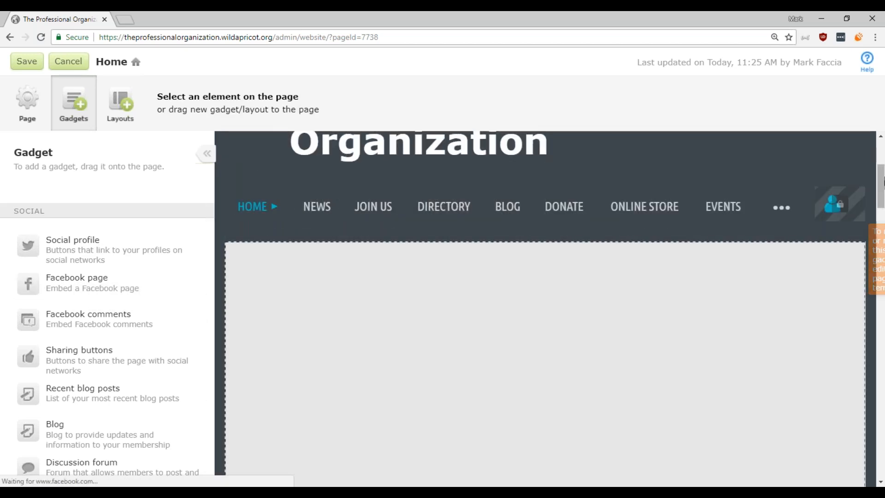
Set the width of the Facebook page gadget below the navigation menu to 600 px.
scroll(883, 196, down, 3)
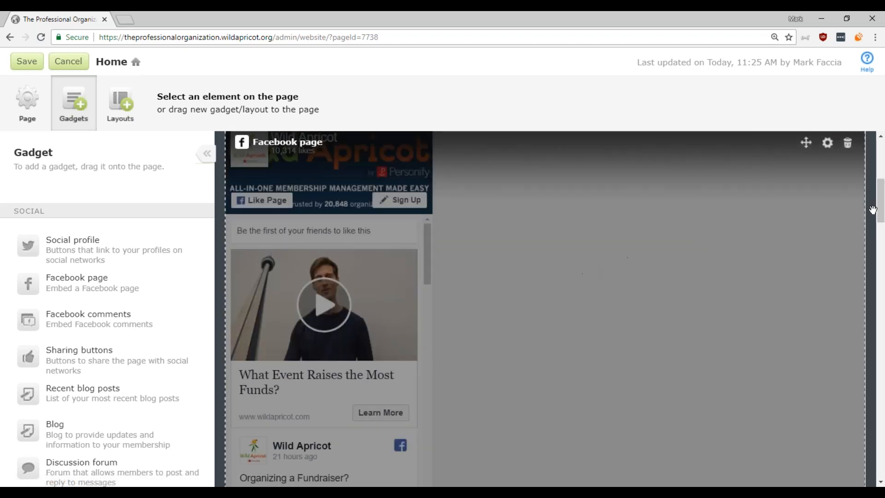
scroll(883, 197, up, 1)
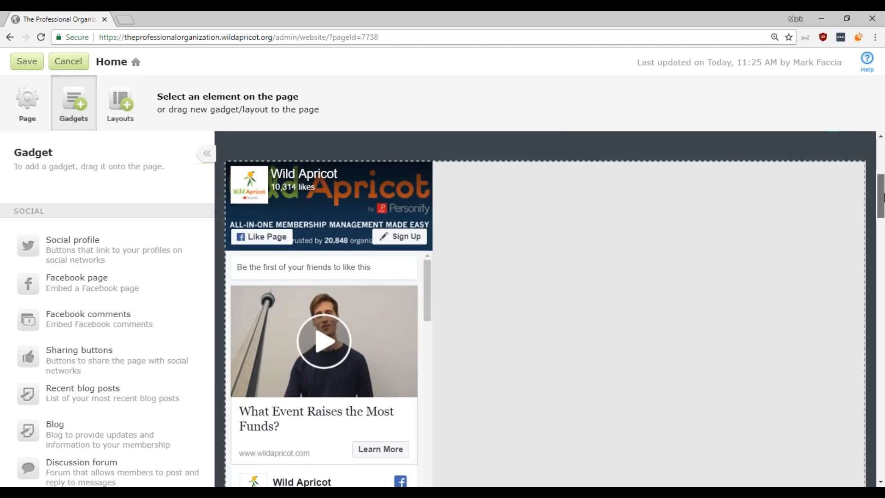
scroll(883, 196, up, 1)
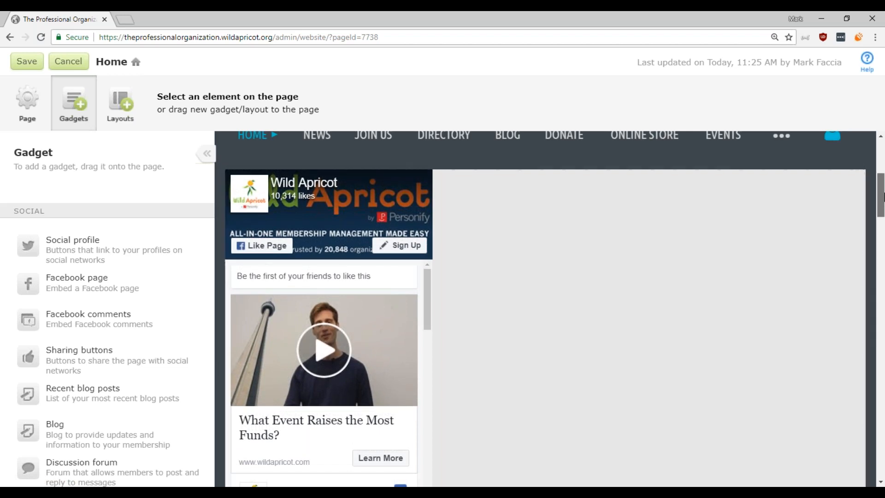
mouse_move(632, 291)
click(670, 244)
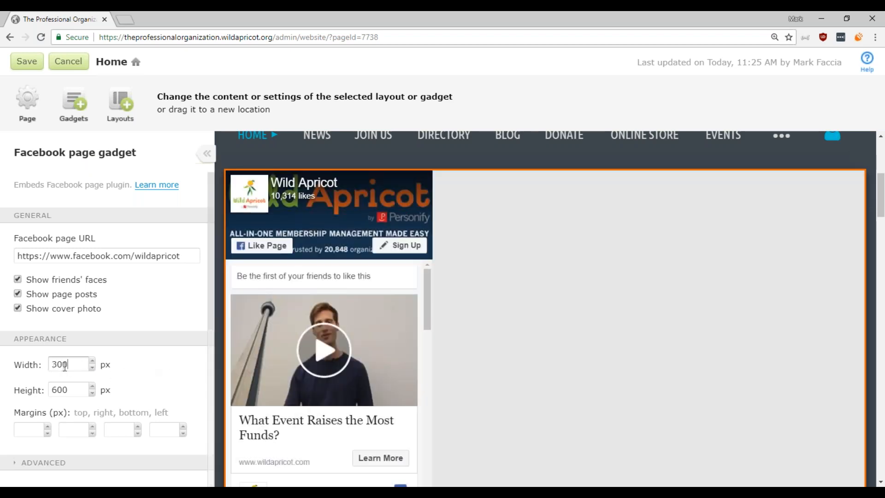
double_click(65, 365)
text(600)
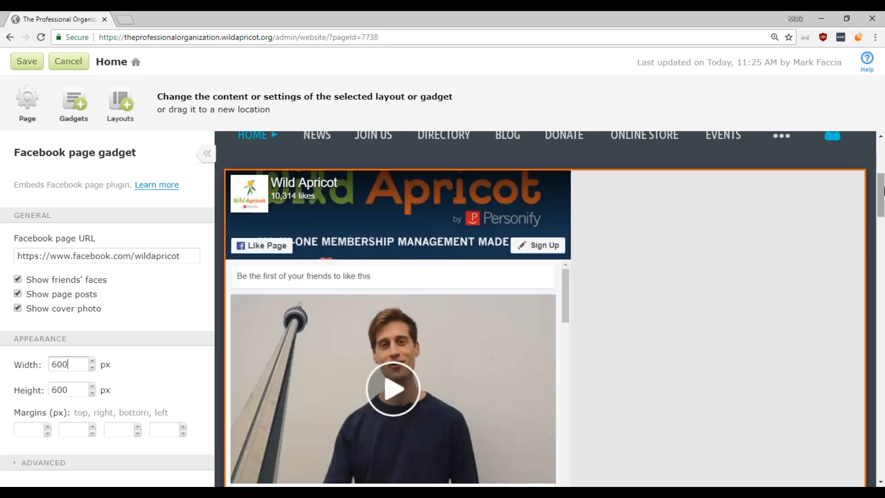
Set the Facebook page gadget's width to 850 px and check how it fills the page.
drag(883, 189, 882, 198)
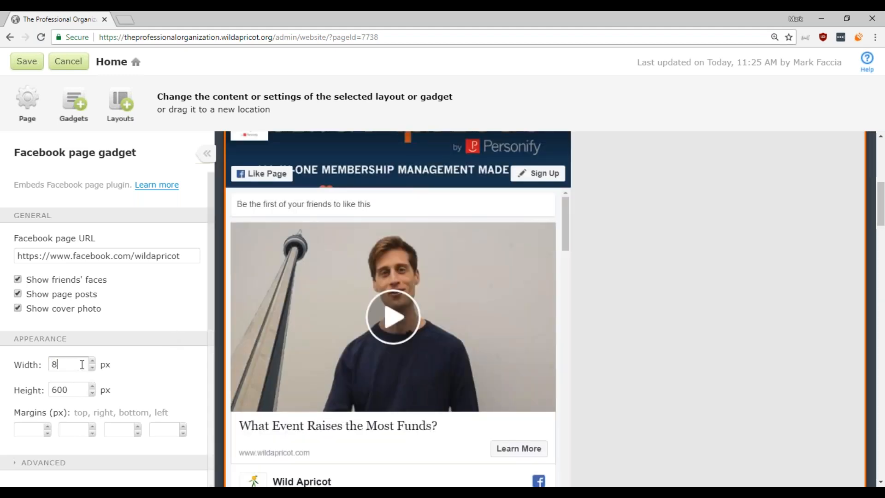
text(50)
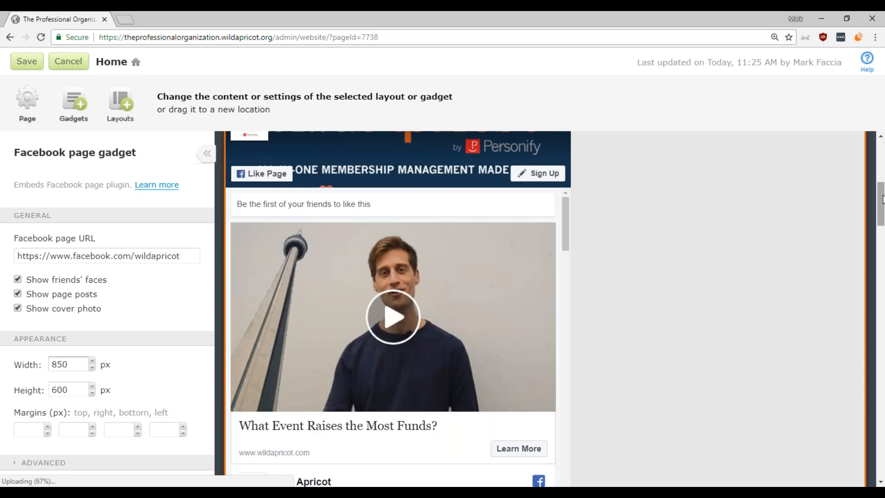
scroll(882, 199, up, 1)
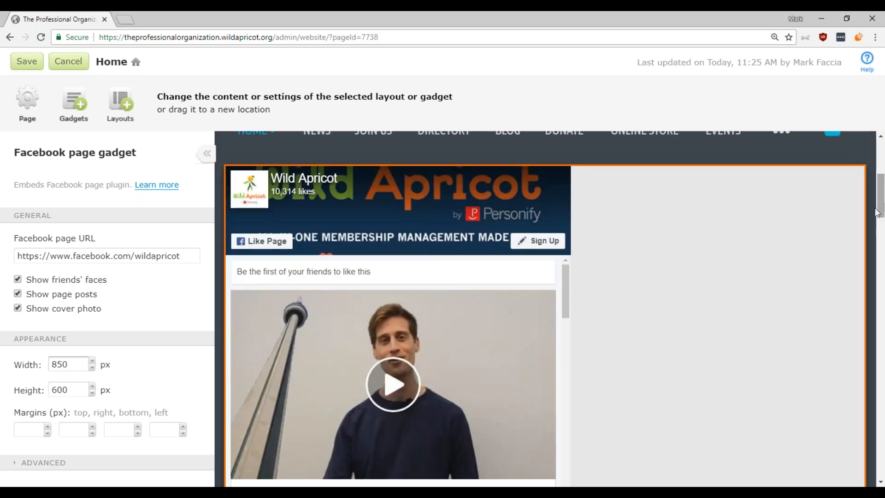
mouse_move(505, 235)
mouse_move(881, 215)
mouse_down()
mouse_move(881, 234)
mouse_move(881, 218)
mouse_up()
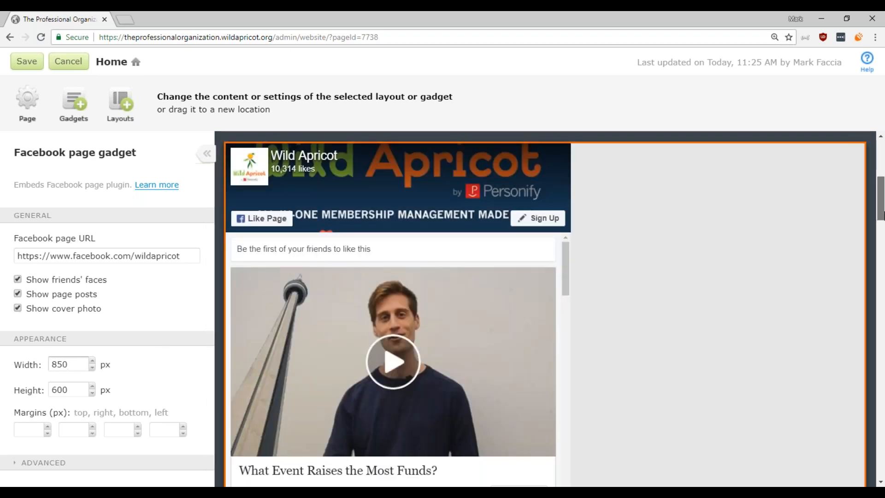
Delete the Facebook page gadget from the Home page.
mouse_move(882, 212)
mouse_down()
mouse_move(882, 221)
mouse_move(883, 206)
mouse_up()
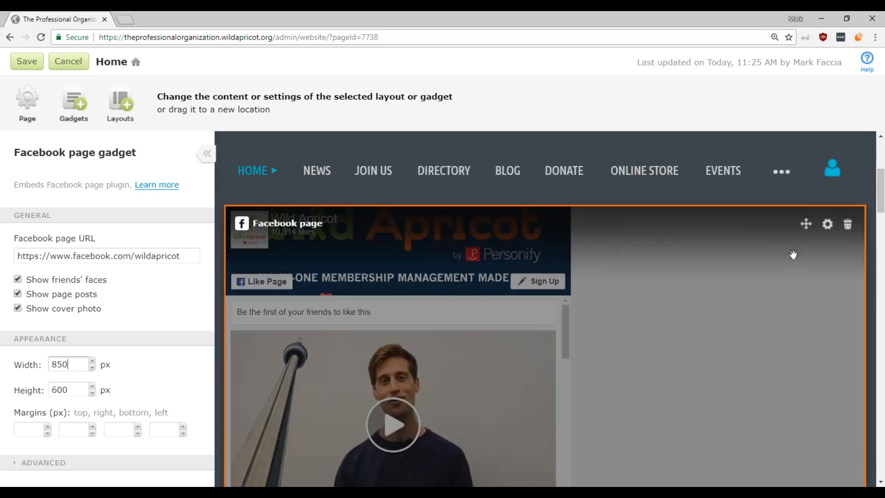
click(846, 224)
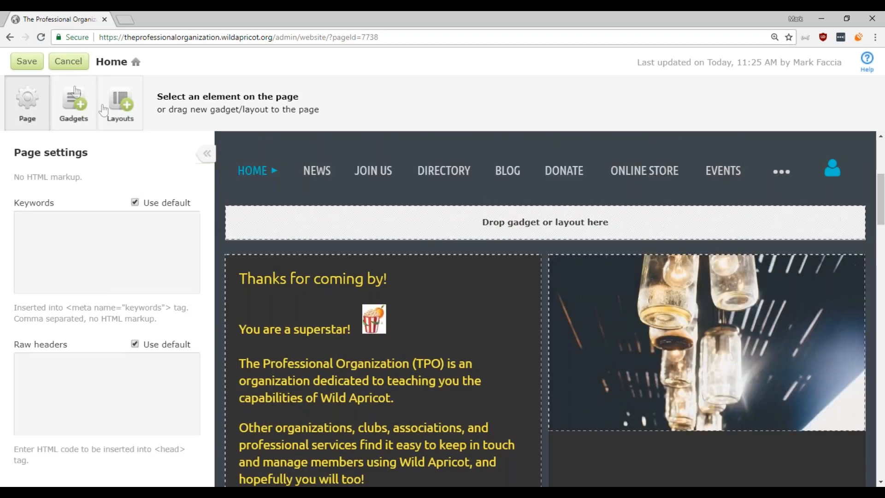
Look through the Social and Navigation gadgets that can be added to the page.
click(73, 121)
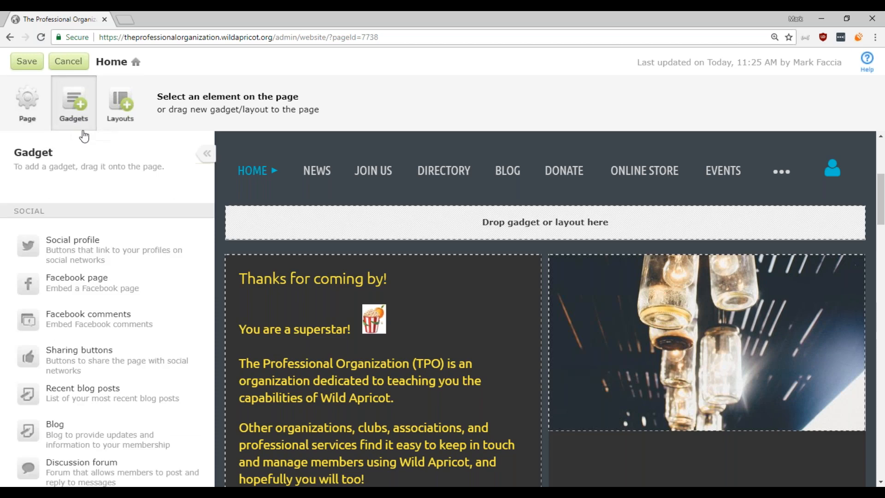
scroll(148, 283, down, 2)
scroll(92, 323, down, 5)
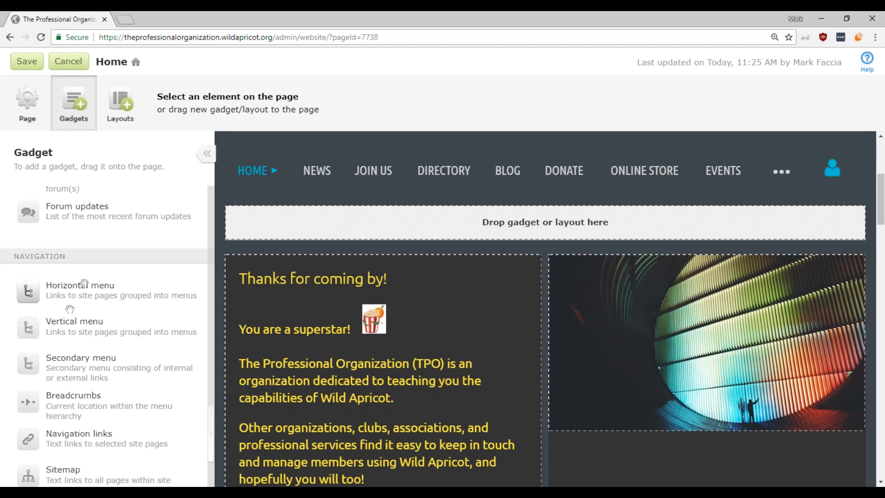
scroll(86, 325, down, 2)
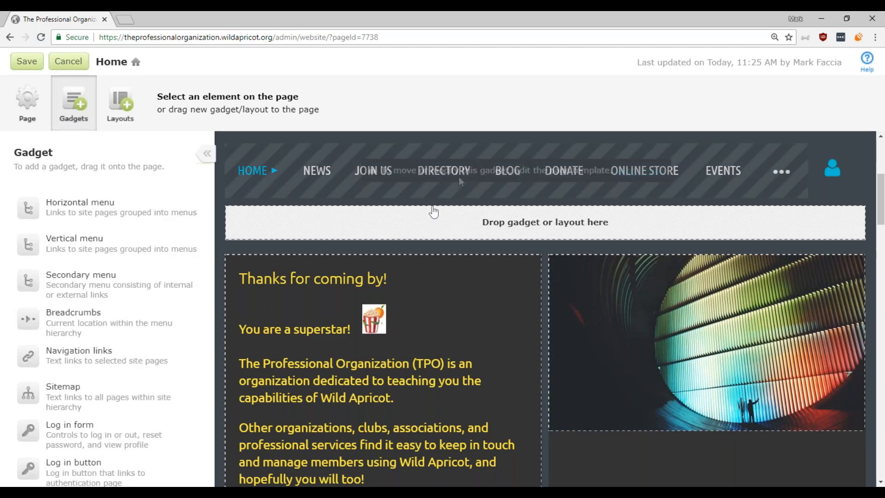
scroll(342, 166, up, 3)
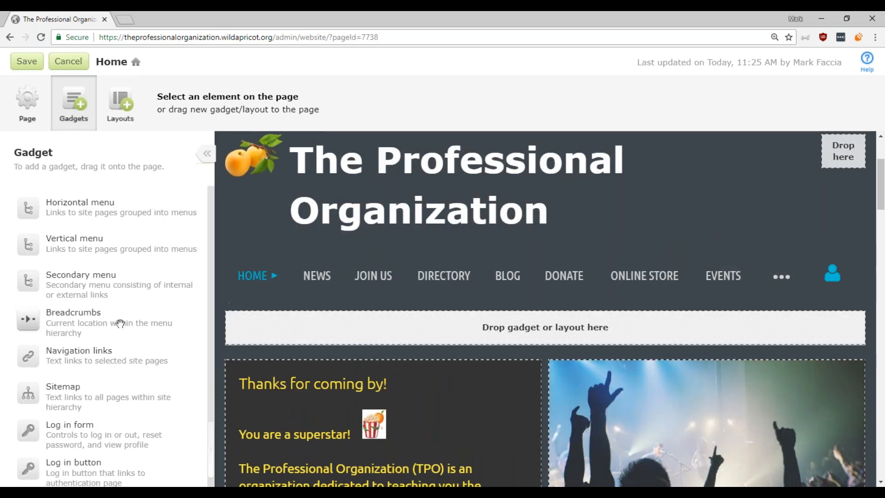
scroll(128, 318, down, 1)
scroll(158, 306, up, 7)
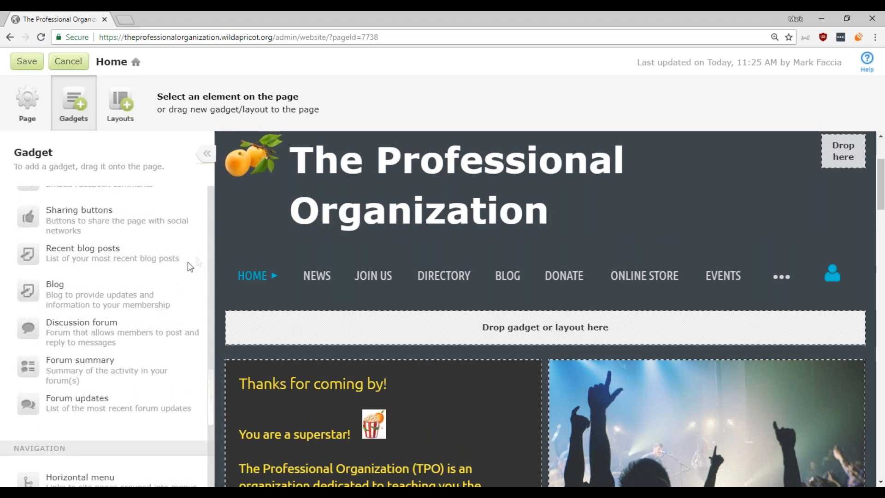
Set the Upcoming events gadget to show the next 2 events and review its remaining settings.
drag(881, 189, 883, 258)
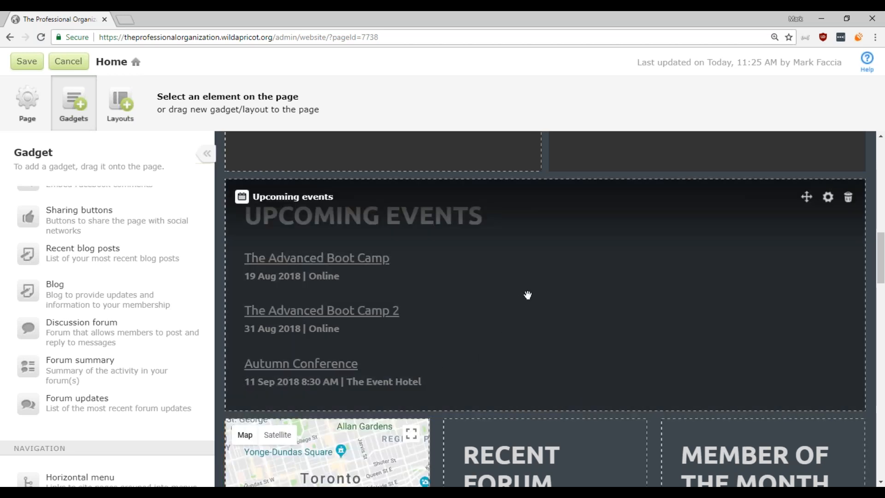
click(526, 294)
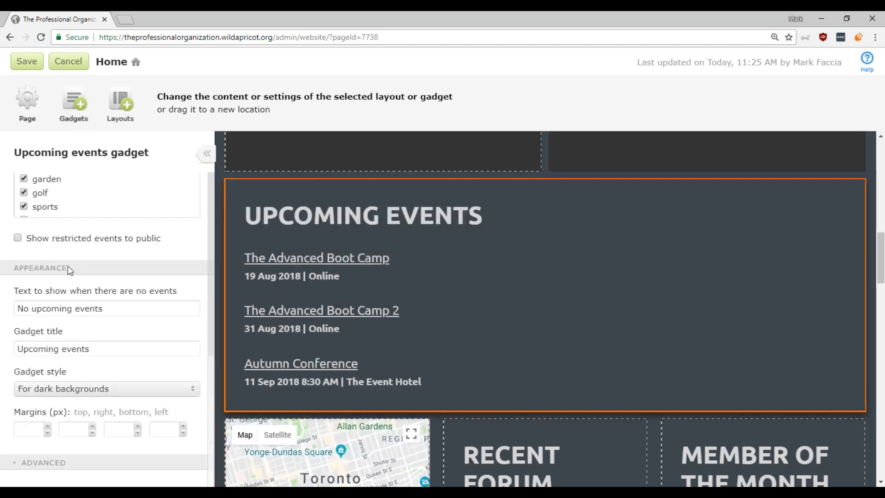
scroll(105, 205, up, 5)
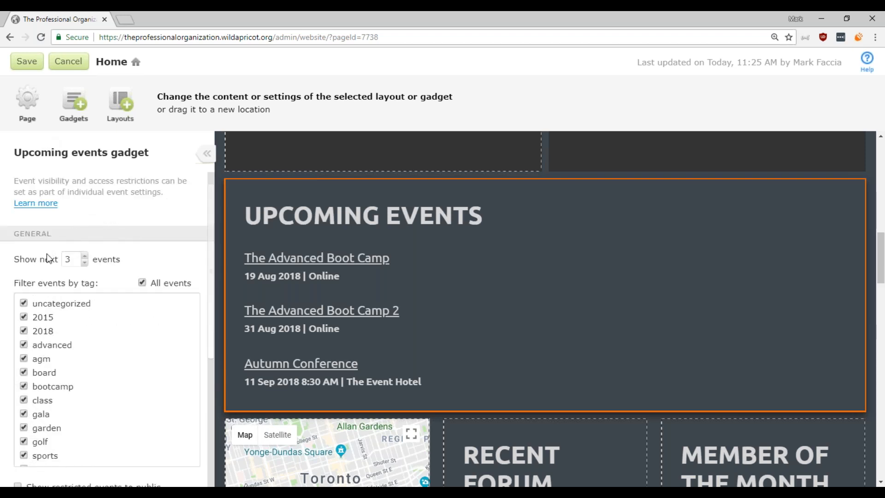
click(84, 262)
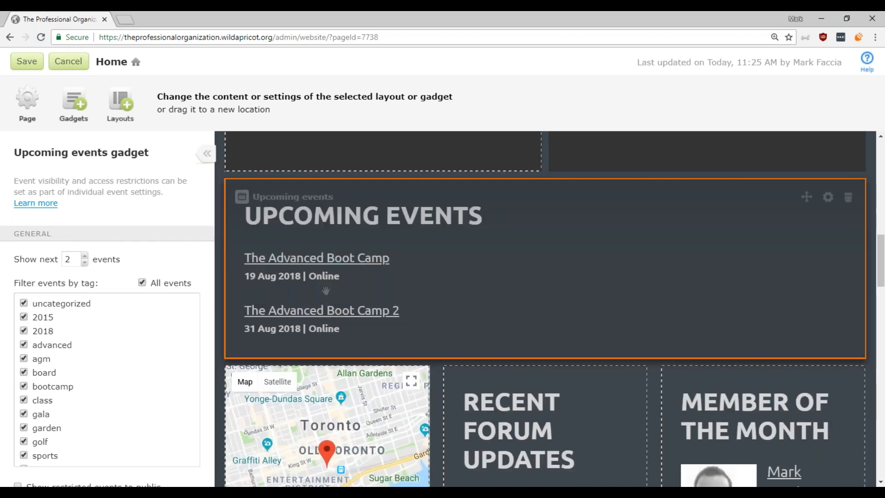
scroll(148, 255, down, 5)
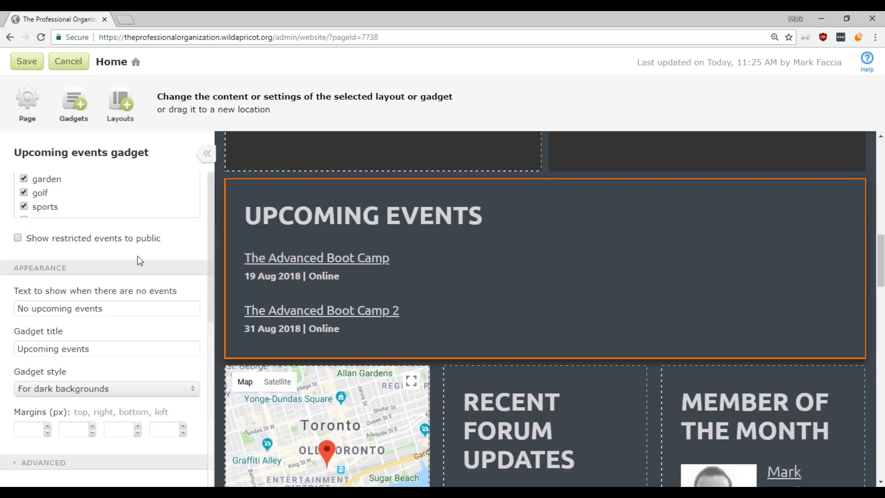
Try zoom levels 8 and 17 on the Google map gadget below the upcoming events and settle on 15.
scroll(881, 245, down, 3)
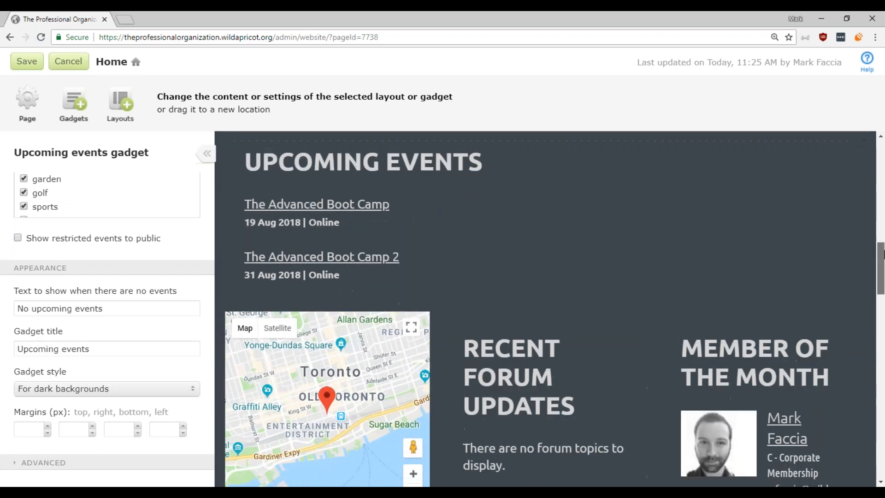
click(381, 346)
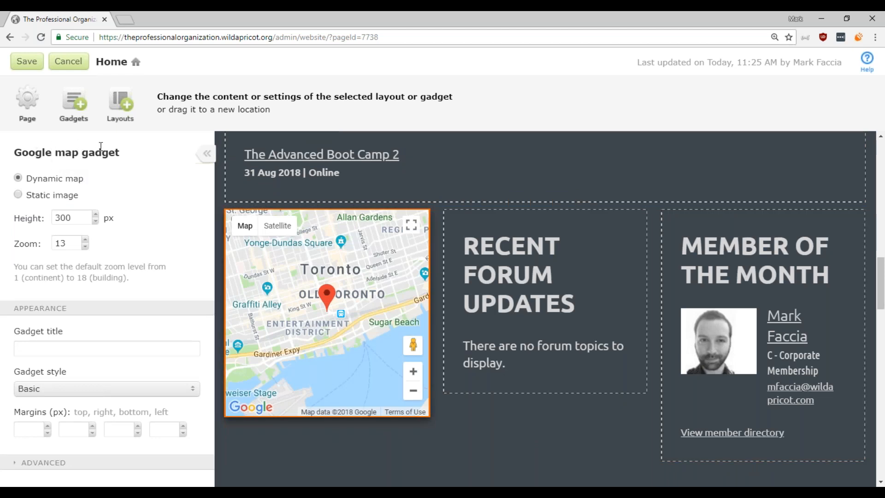
double_click(80, 218)
click(67, 244)
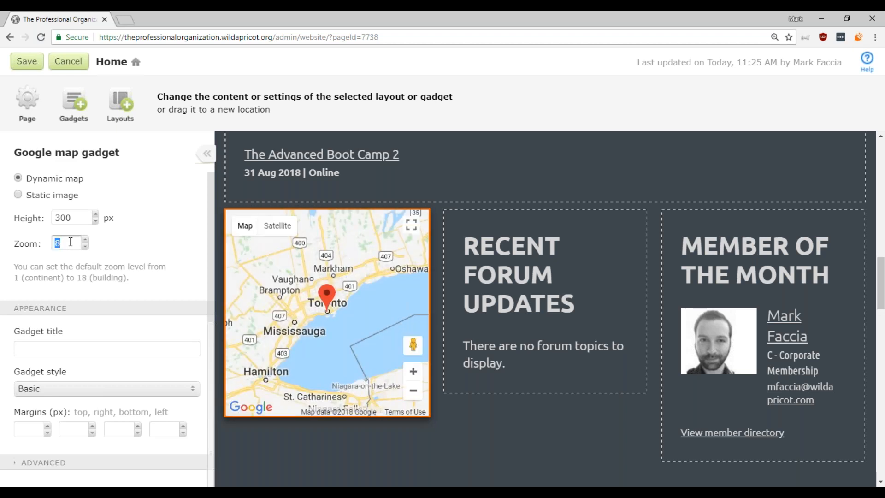
text(17)
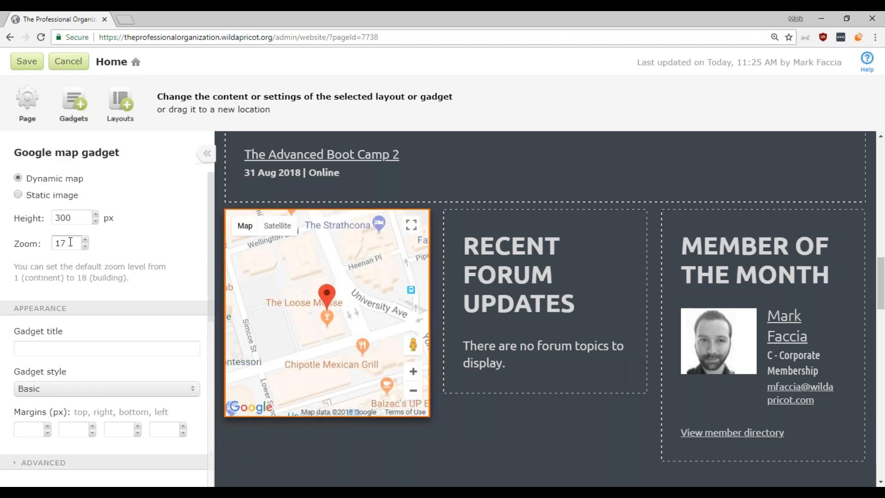
double_click(84, 248)
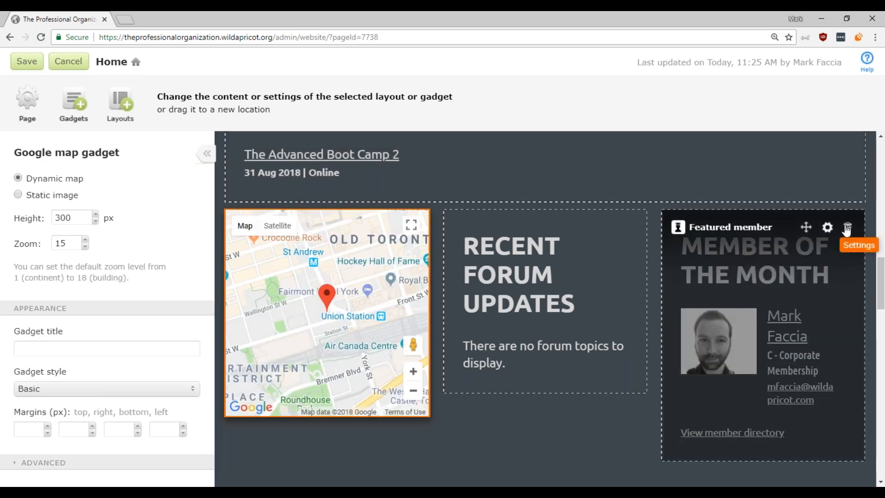
scroll(881, 300, down, 3)
scroll(881, 299, down, 4)
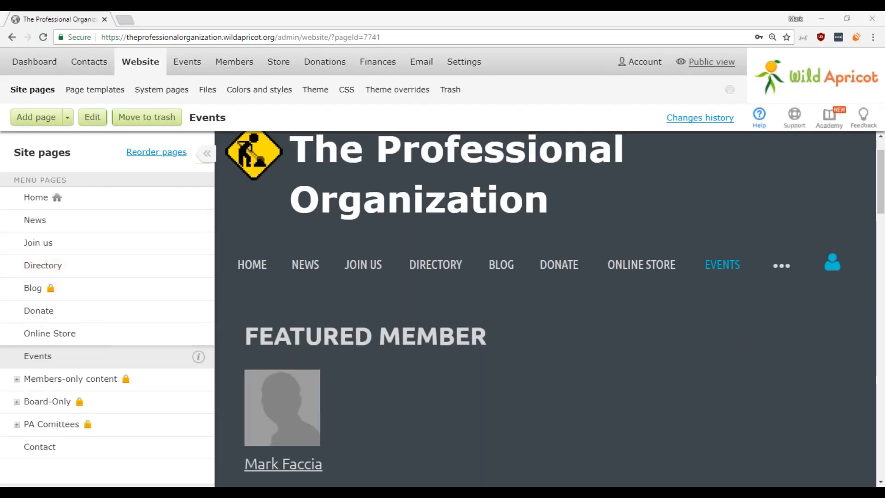
Open the Events page for editing.
click(224, 229)
scroll(244, 217, up, 2)
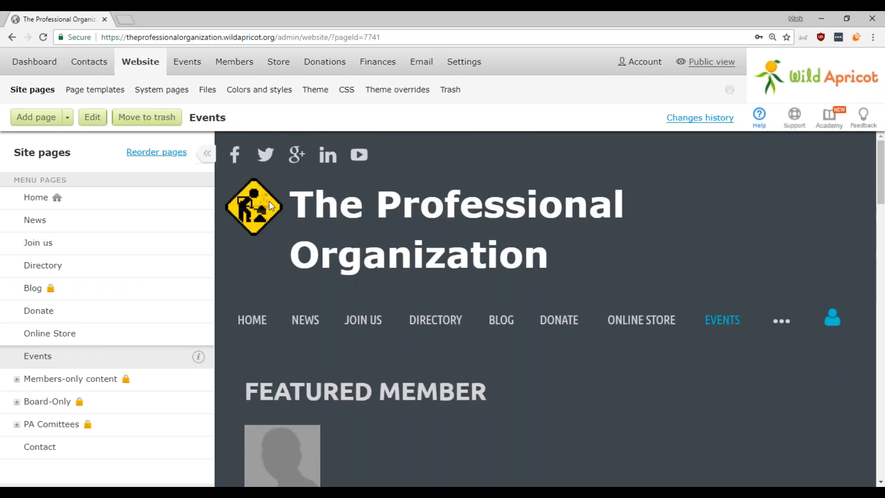
click(92, 120)
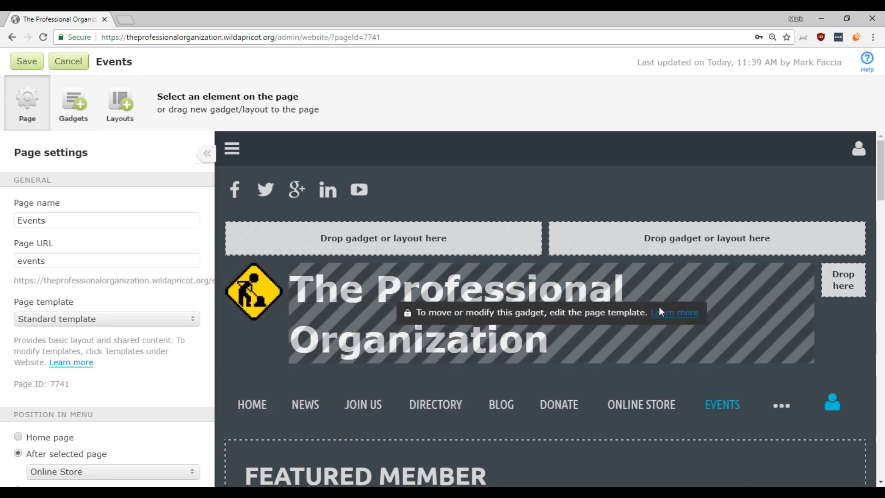
Add a two-column layout between the navigation menu and the Featured member gadget on the Events page.
drag(882, 173, 884, 194)
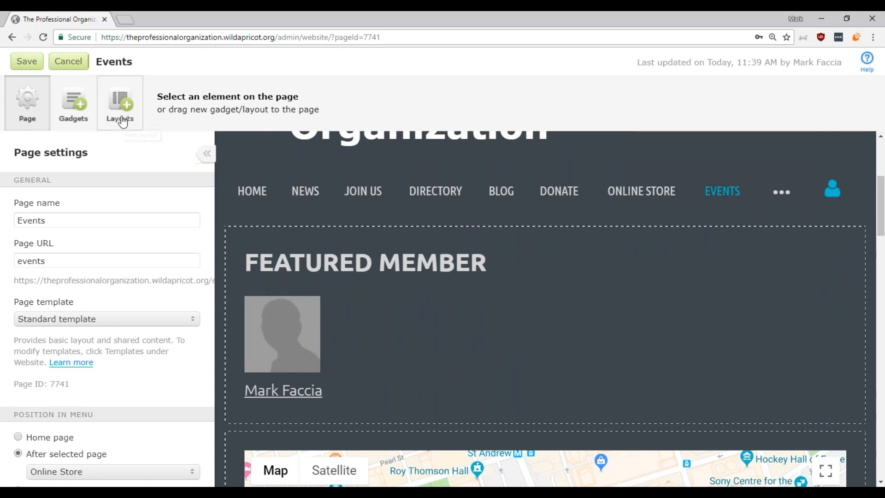
click(123, 119)
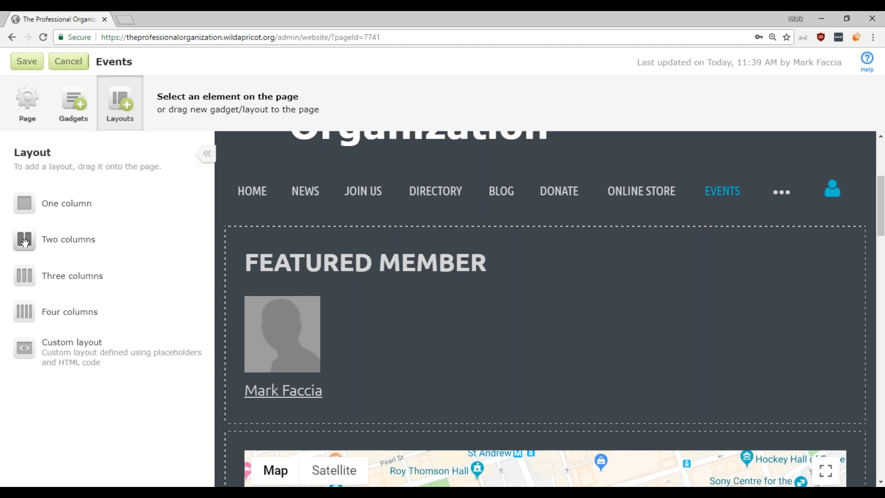
drag(25, 243, 414, 237)
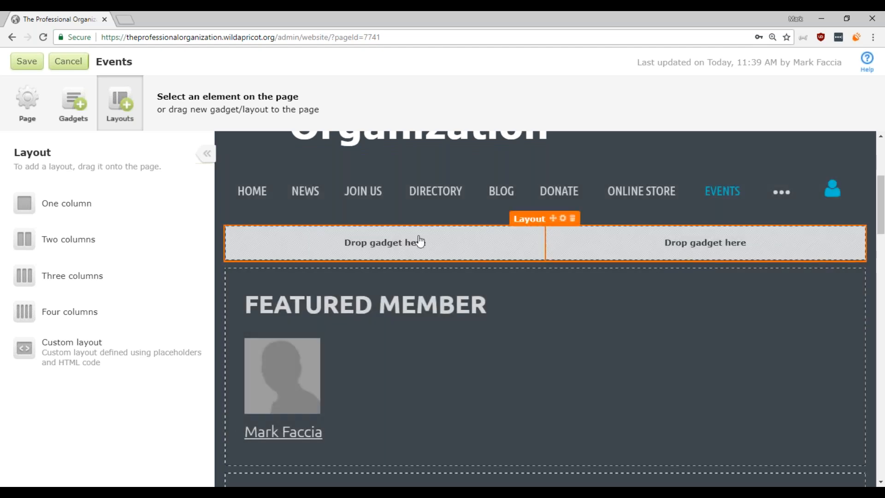
mouse_move(492, 252)
mouse_move(533, 284)
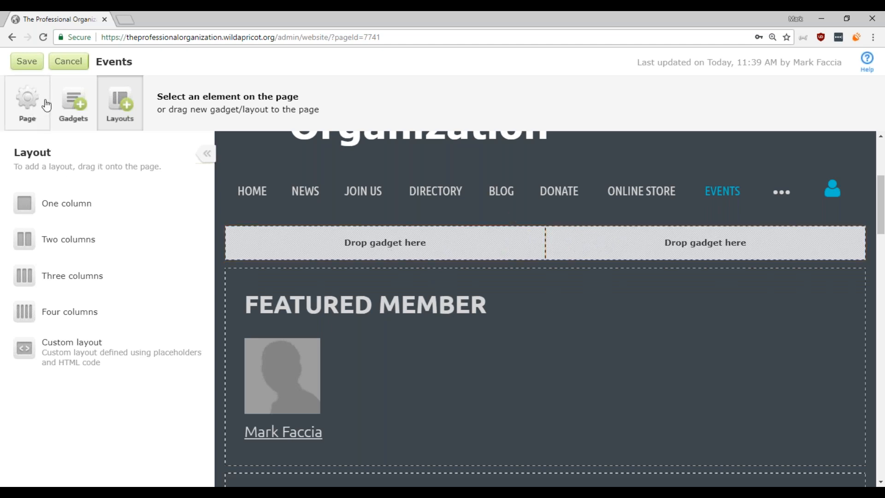
Add a Content gadget to the left column of the empty two-column layout and open it for text editing.
click(72, 111)
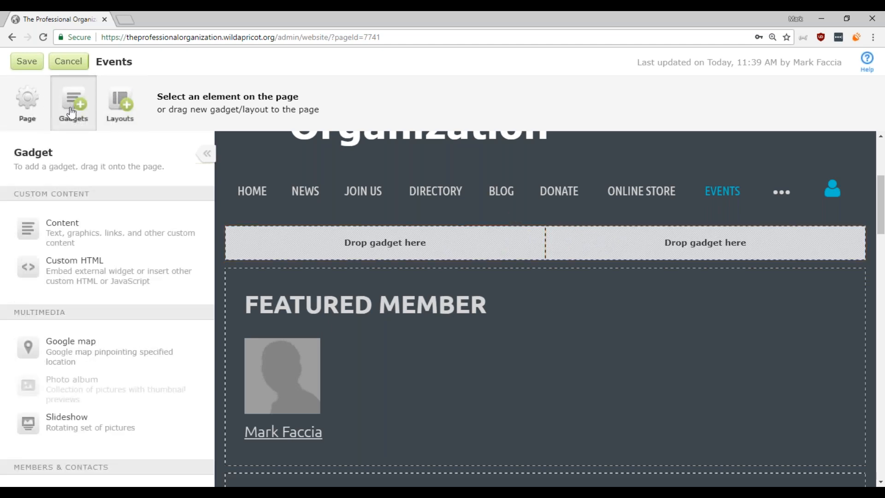
drag(36, 234, 295, 244)
click(295, 243)
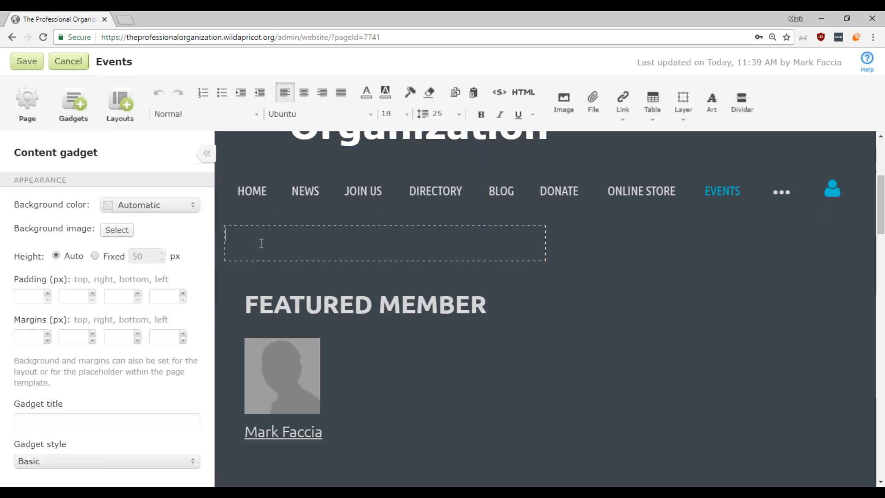
Insert the popcorn bucket picture into the left column's Content gadget and shrink it to icon size.
click(564, 102)
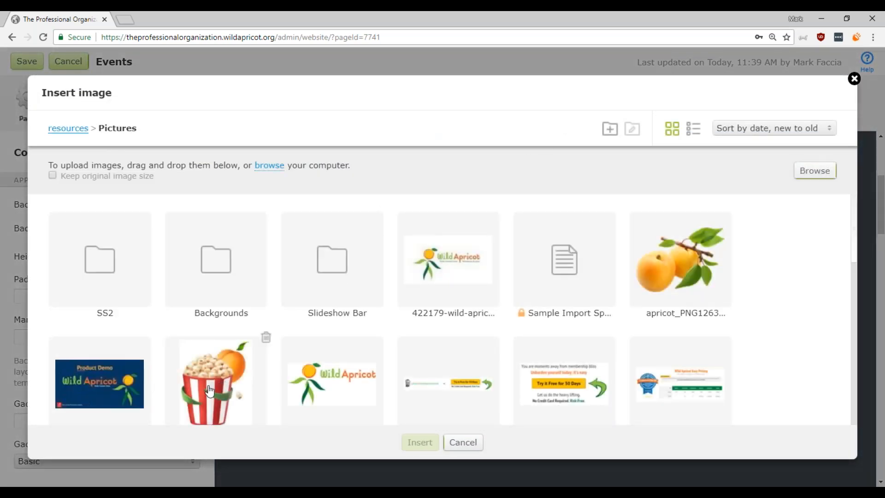
click(215, 392)
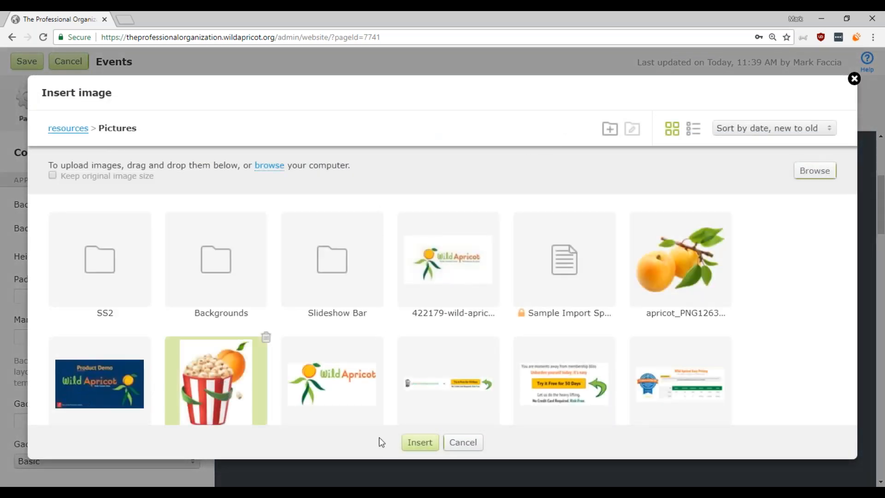
click(420, 445)
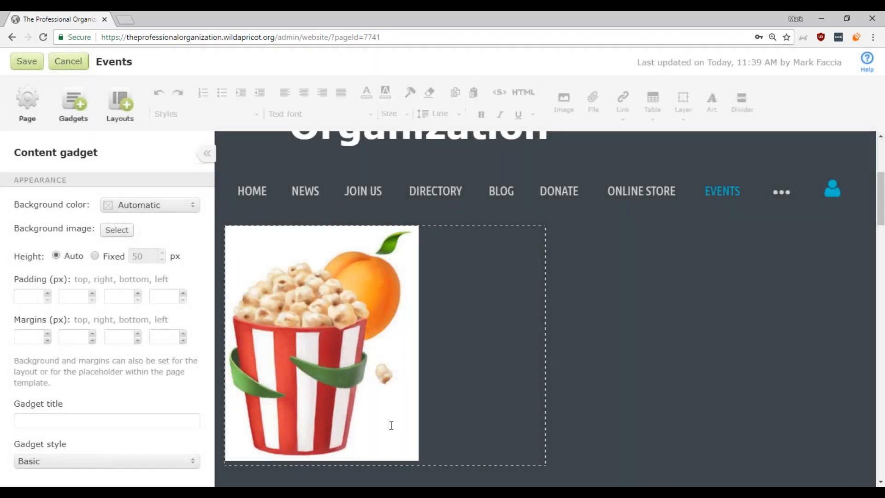
click(407, 447)
drag(419, 461, 293, 283)
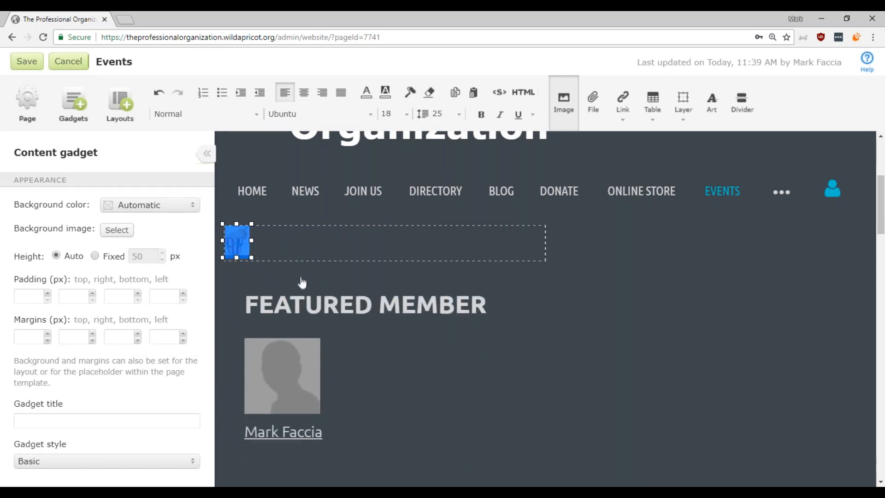
click(235, 279)
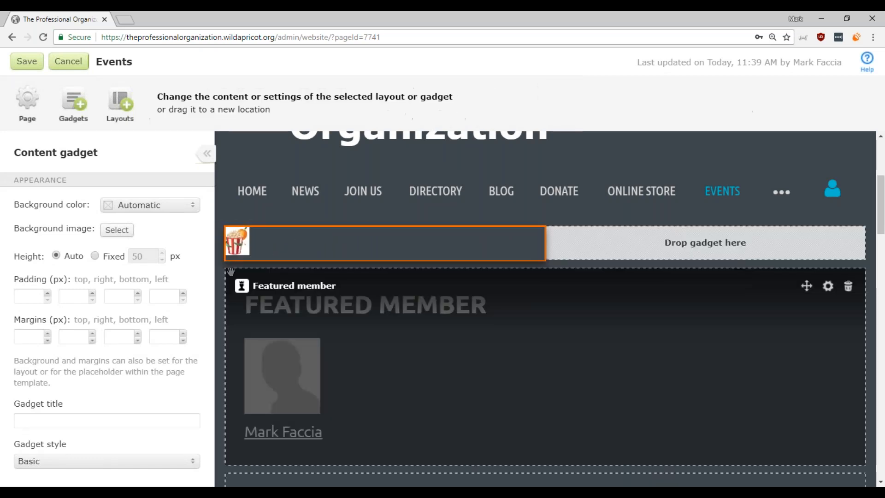
click(270, 212)
click(243, 239)
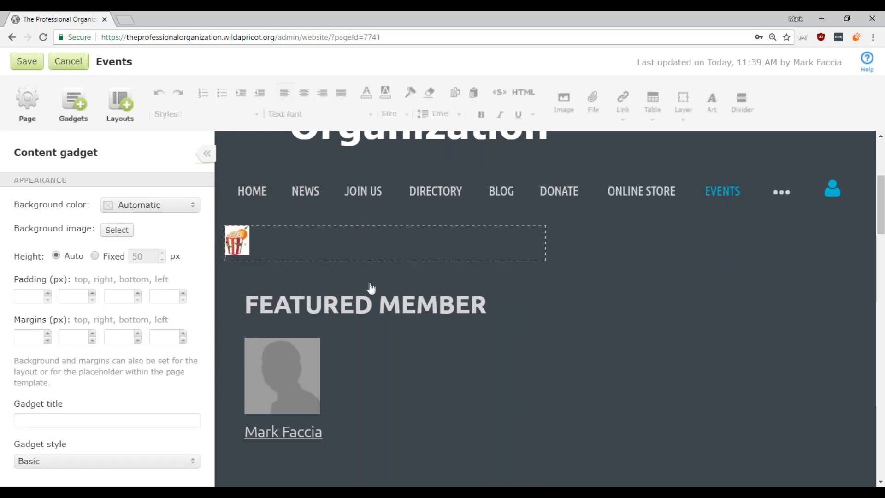
click(223, 276)
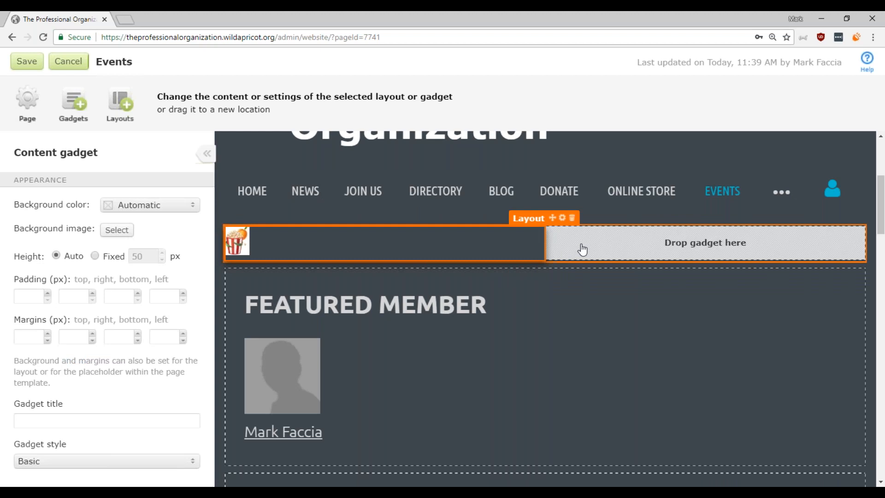
Add a Content gadget to the empty right column of the two-column layout and open it for editing.
click(74, 110)
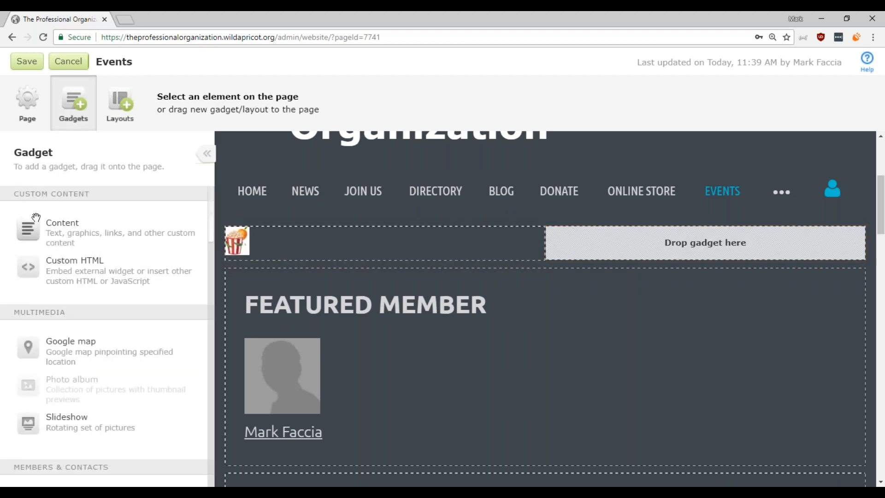
drag(36, 216, 516, 246)
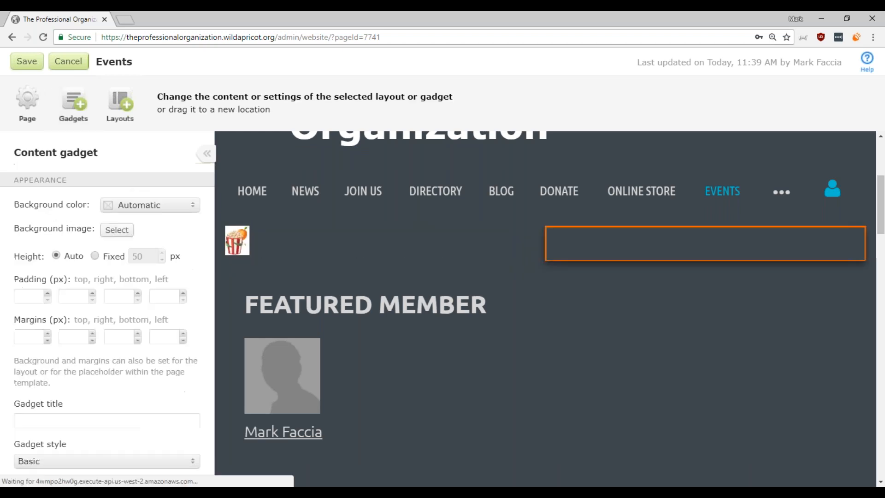
right_click(560, 252)
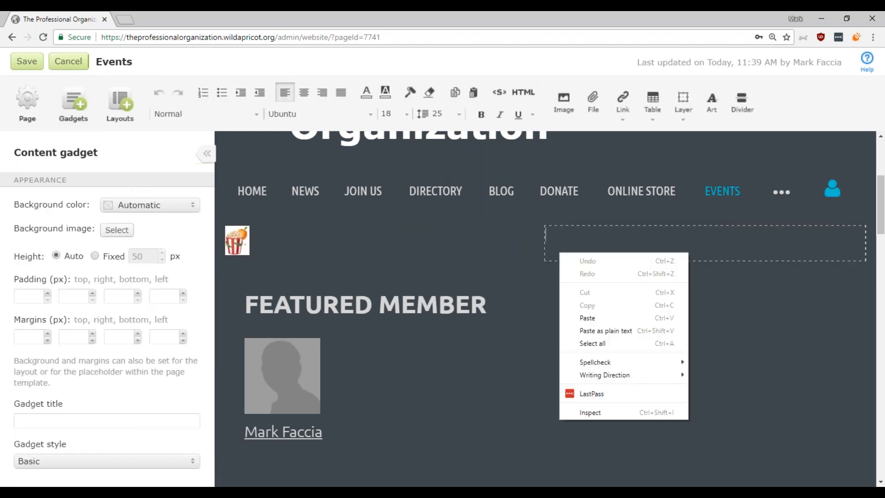
click(555, 234)
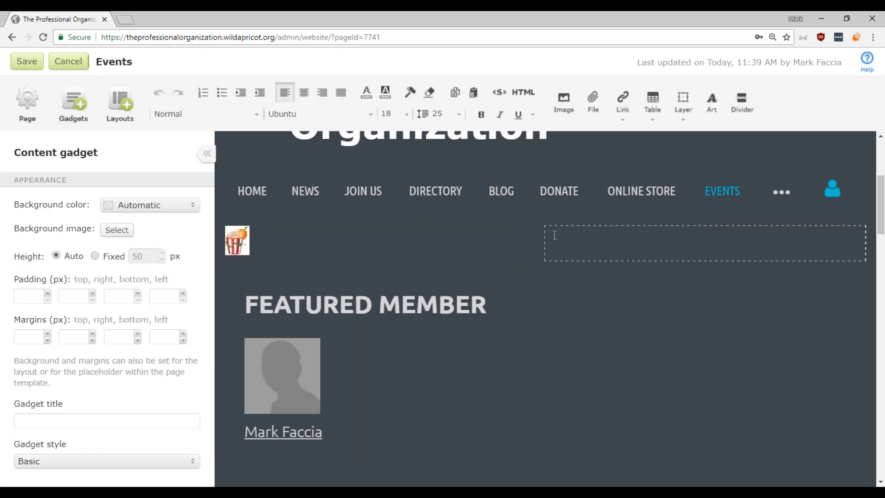
Insert the apricot branch picture into the right column's Content gadget and shrink it to icon size.
click(567, 110)
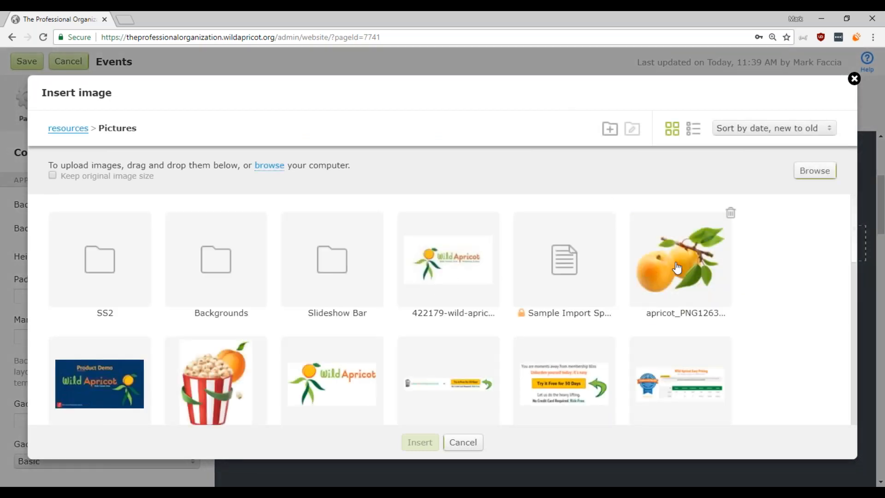
click(677, 268)
click(420, 442)
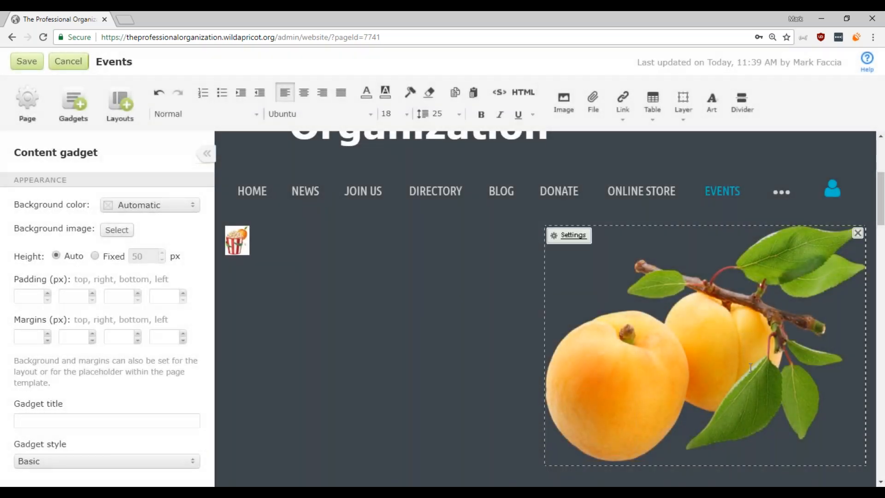
click(760, 369)
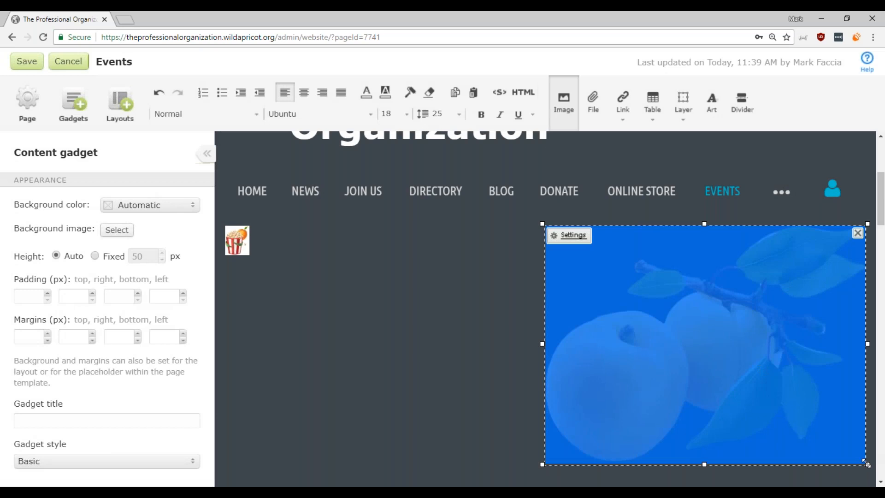
drag(866, 464, 641, 281)
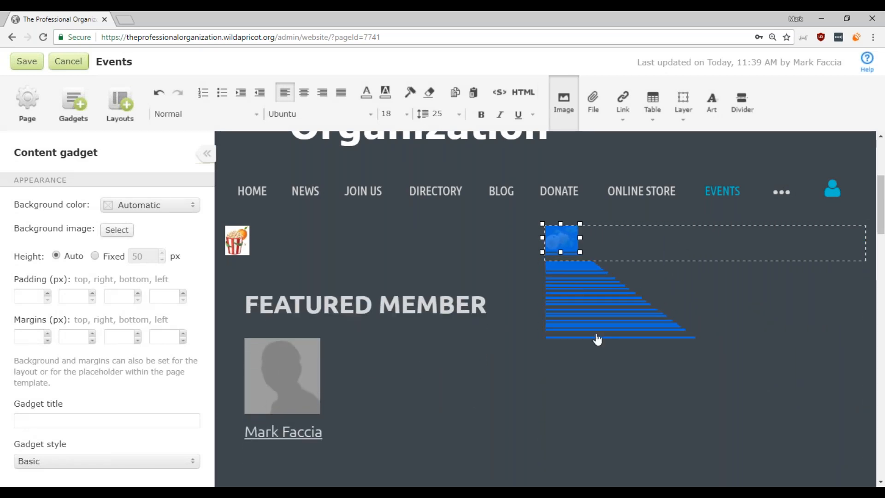
click(409, 361)
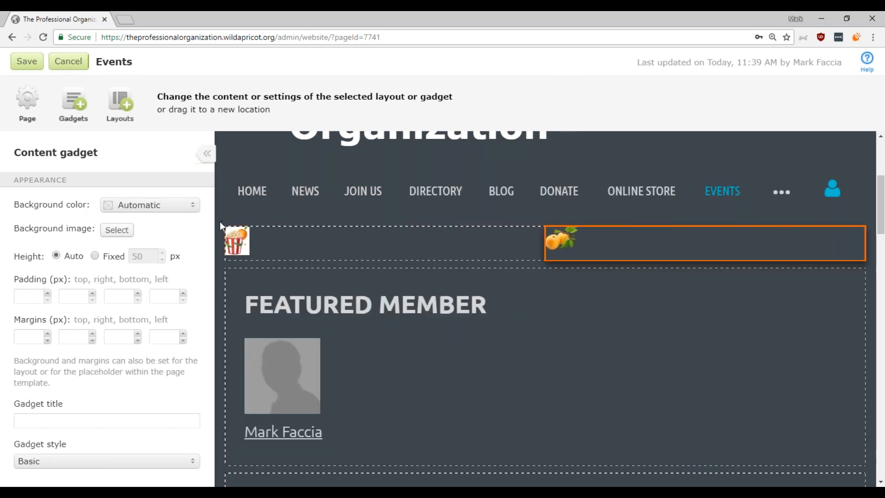
click(220, 222)
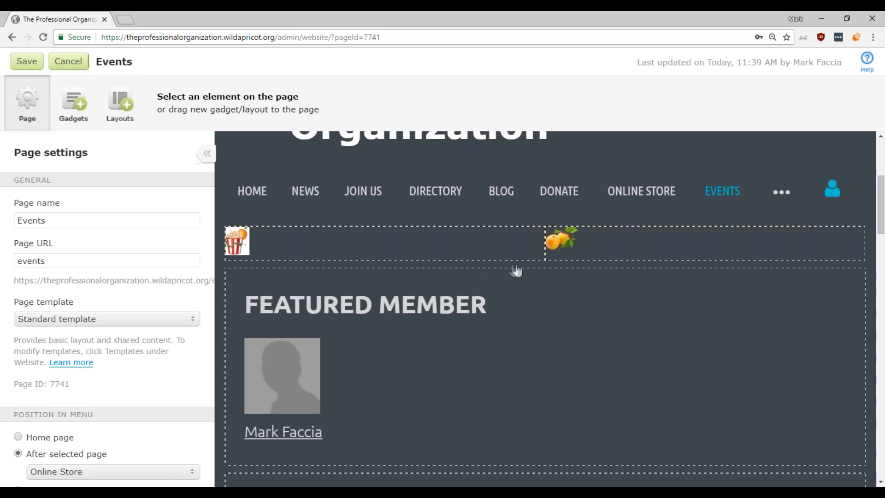
Narrow the left column of the two-column layout to 6% of the width, close around the popcorn picture.
mouse_move(540, 251)
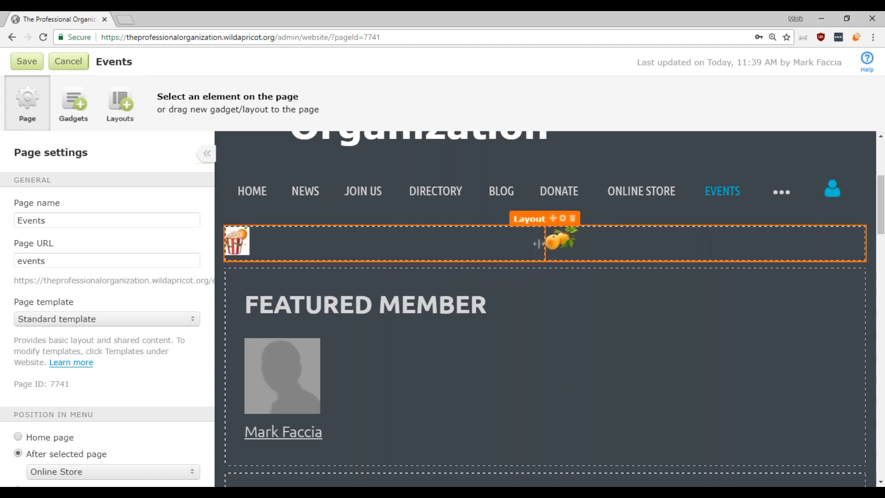
click(543, 241)
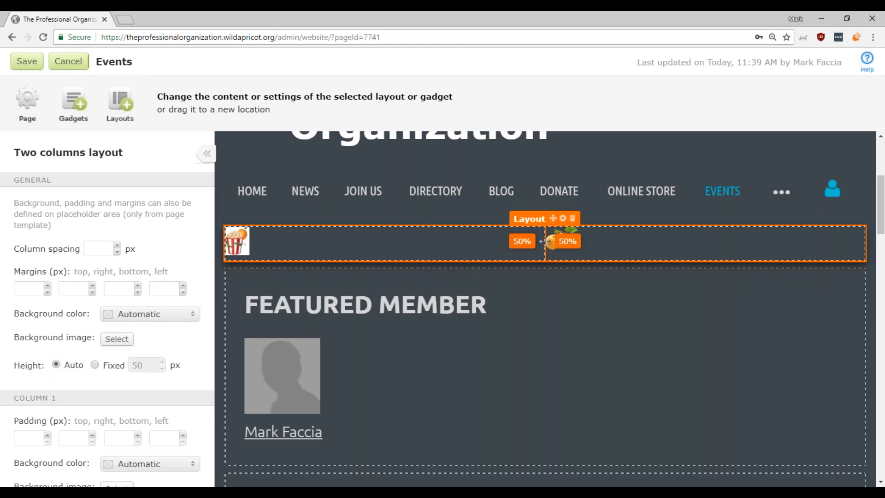
drag(542, 241, 321, 247)
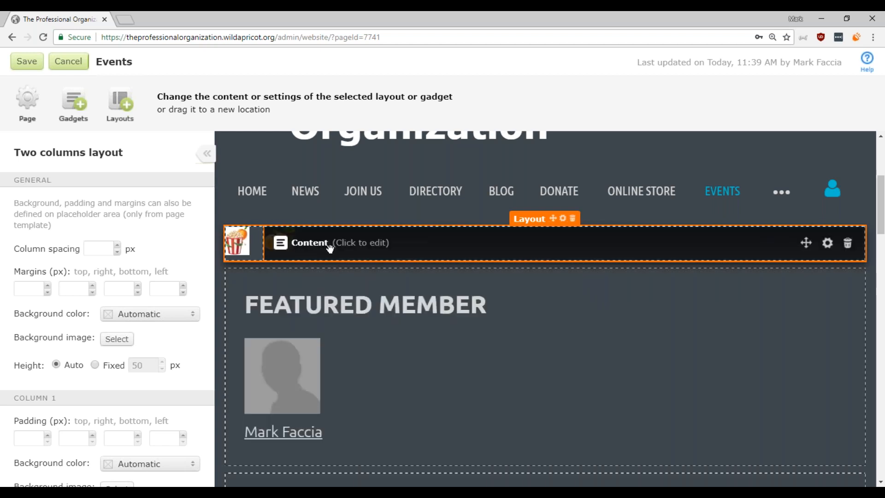
click(319, 268)
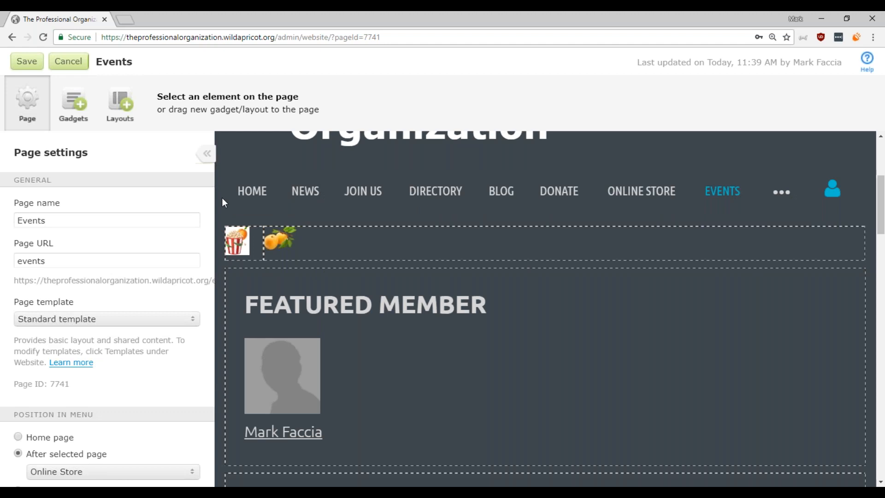
Widen the left column to most of the layout's width and right-align the popcorn picture beside the apricots.
click(262, 232)
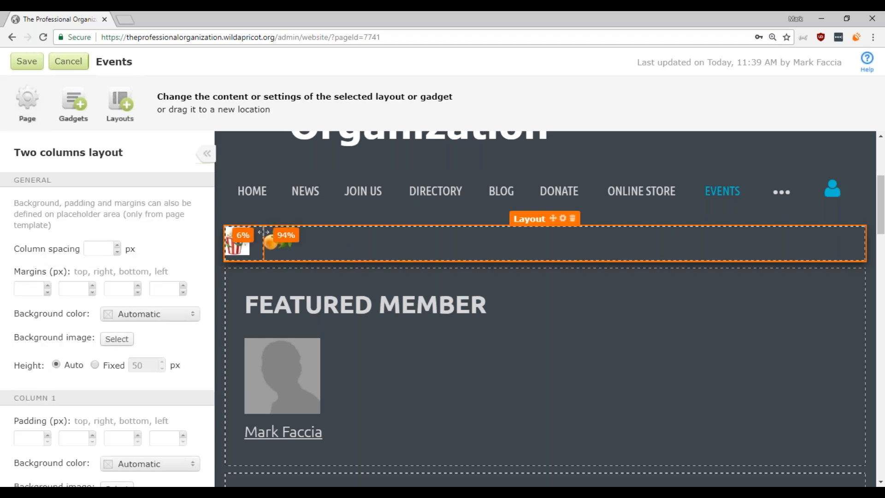
drag(265, 232, 694, 242)
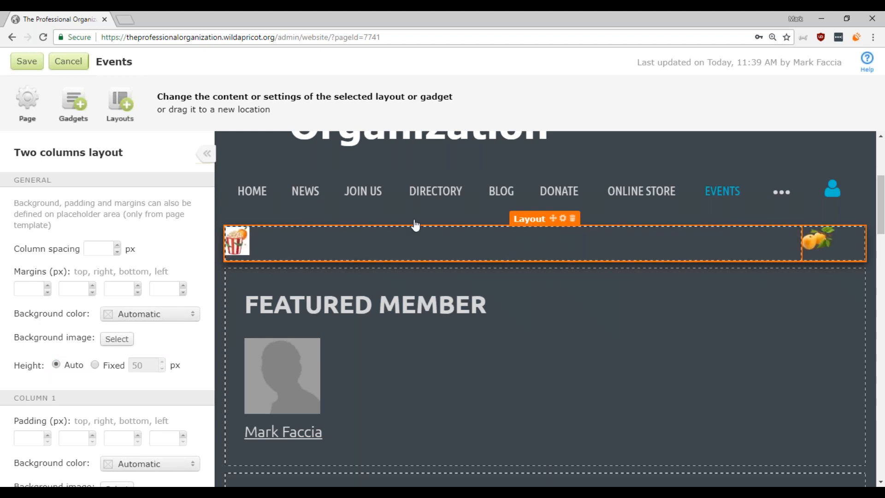
click(271, 240)
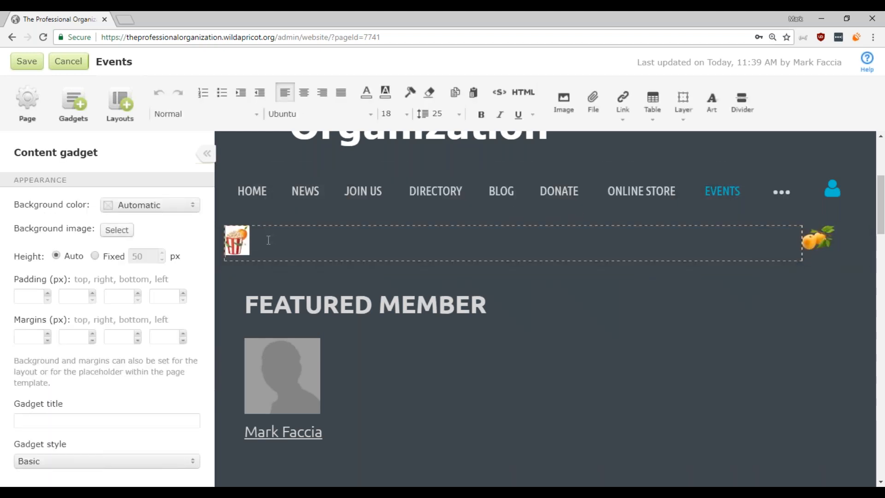
click(236, 243)
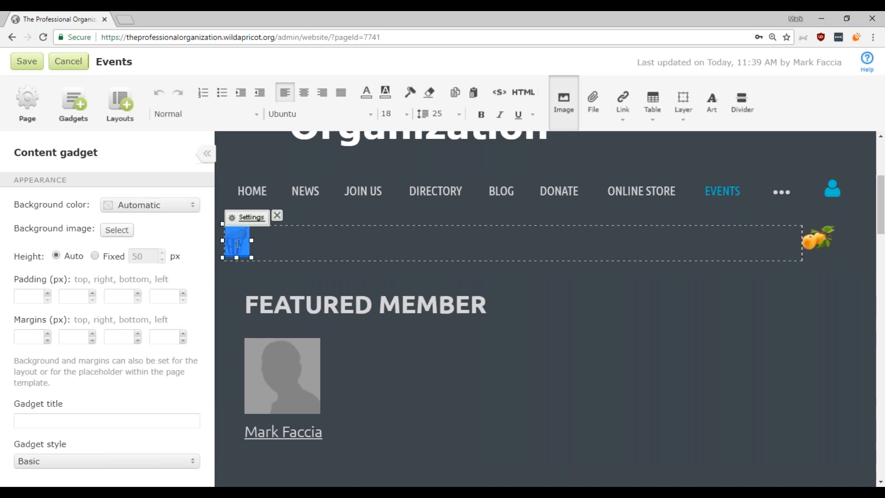
click(323, 97)
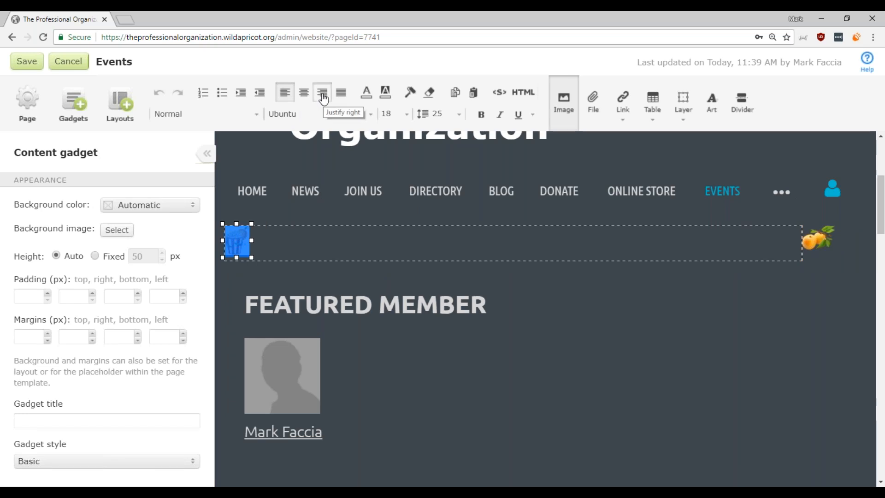
click(224, 290)
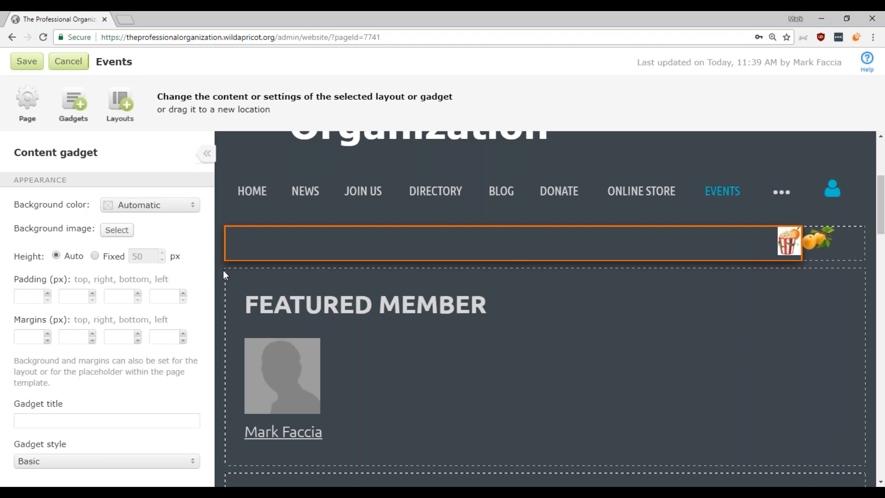
click(223, 271)
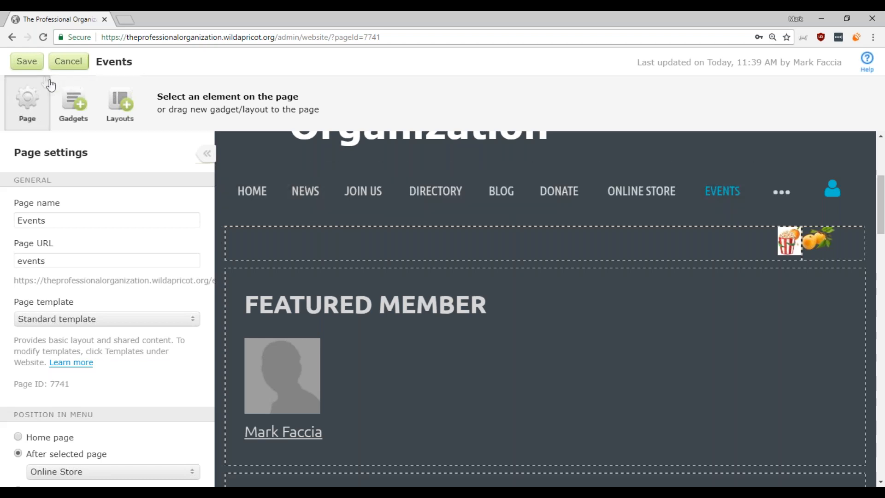
Save the Events page and look over the saved page from the header to the map.
click(20, 63)
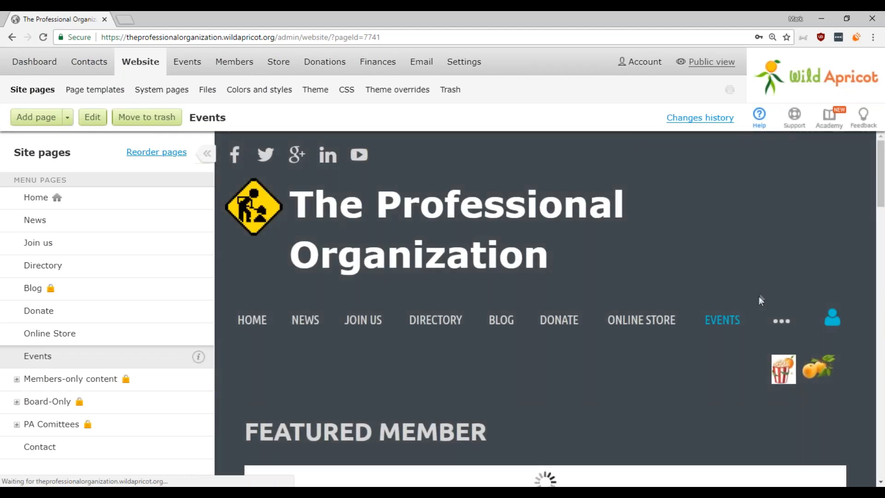
scroll(883, 199, down, 5)
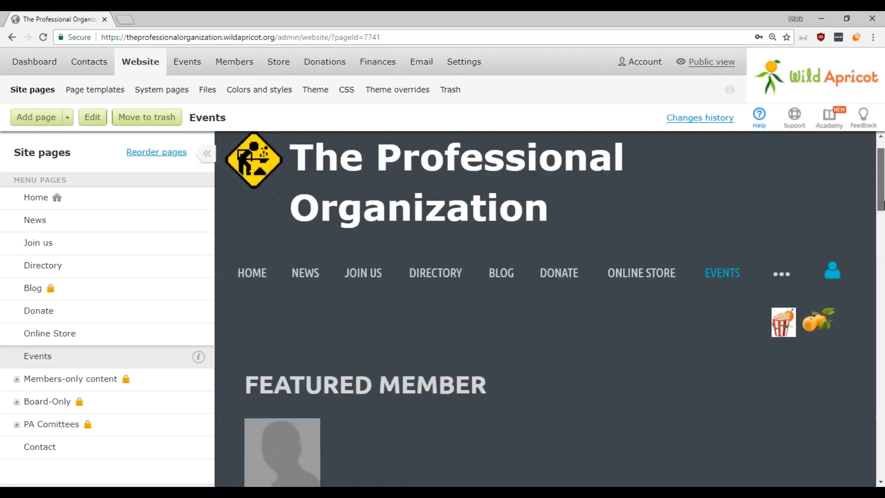
scroll(883, 224, down, 5)
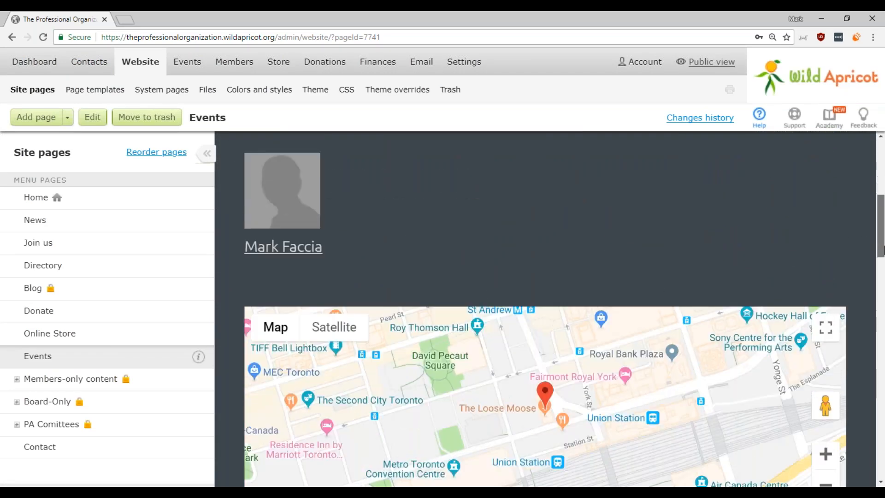
drag(884, 245, 882, 160)
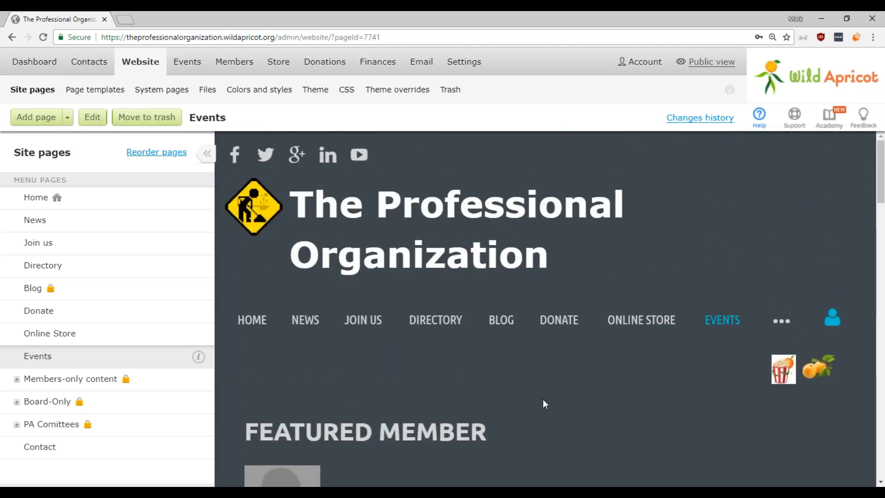
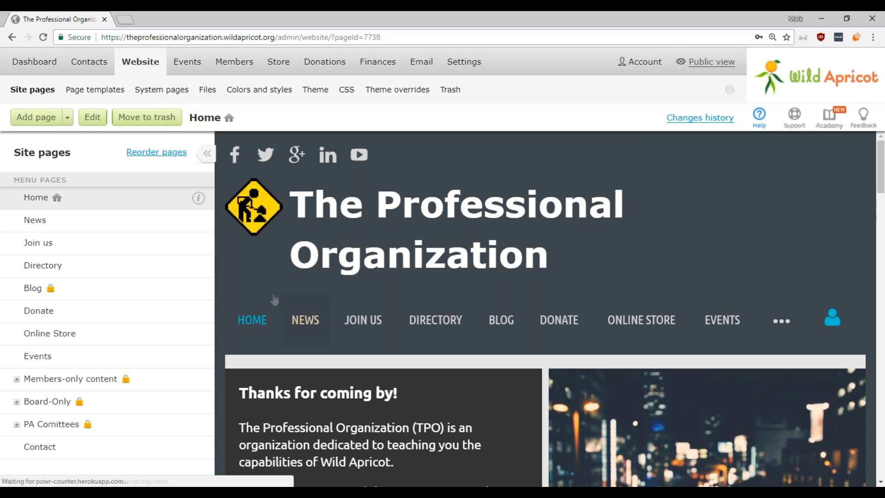
Open the Home page for editing.
click(92, 117)
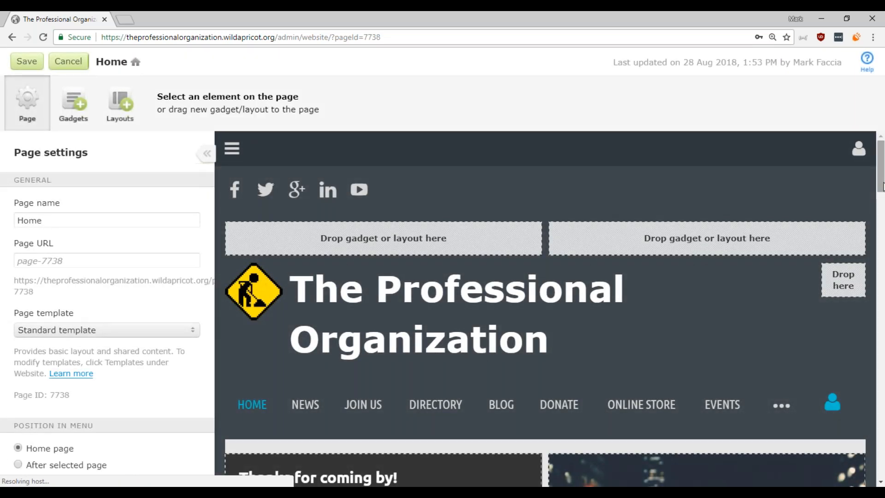
drag(883, 186, 883, 193)
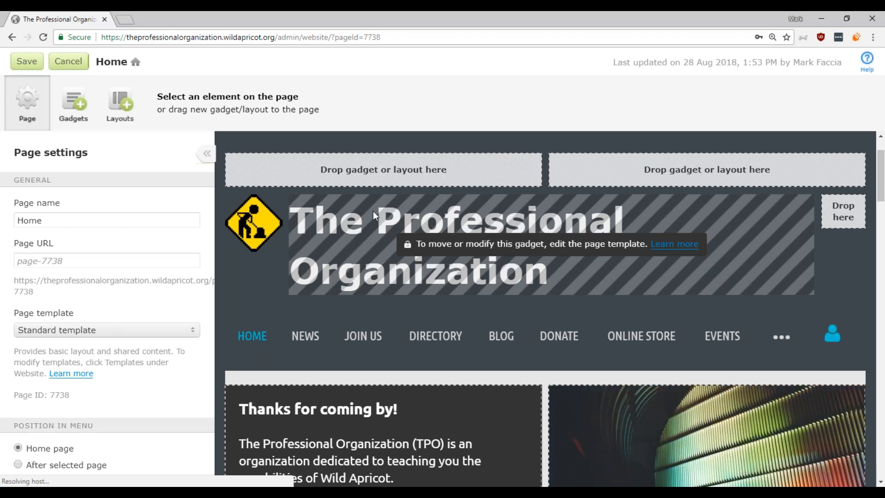
Change the Home page's welcome heading to "Thank you for coming by!" and save the page.
click(251, 226)
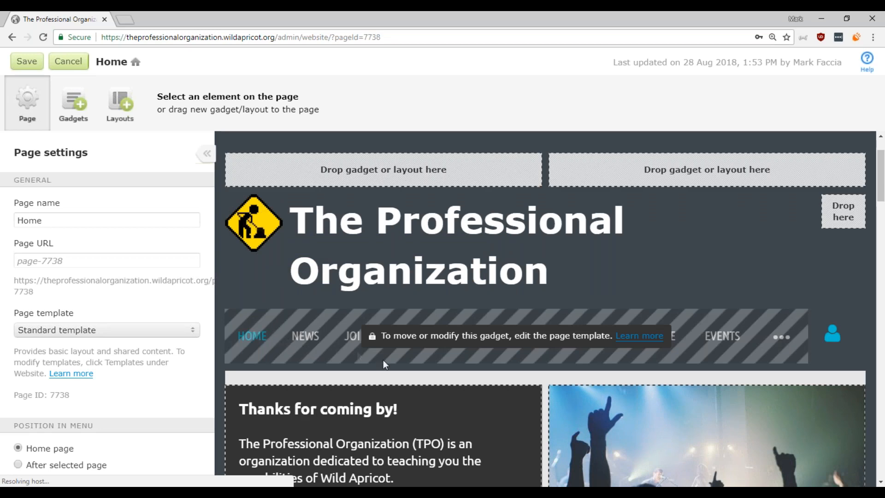
scroll(362, 298, down, 3)
click(362, 298)
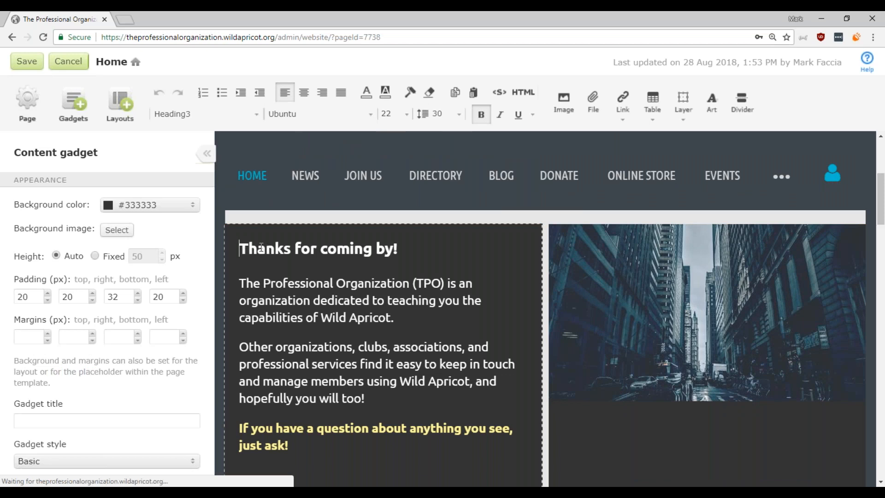
click(290, 251)
key(BackSpace)
text(you)
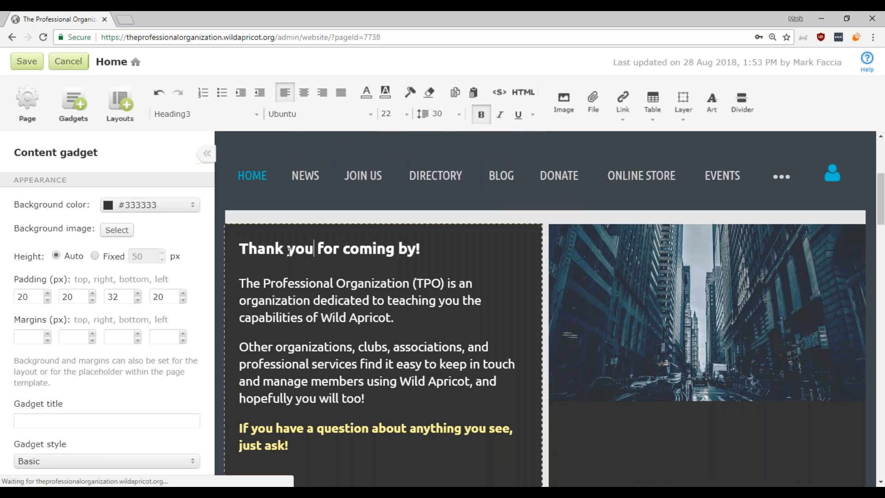
click(222, 214)
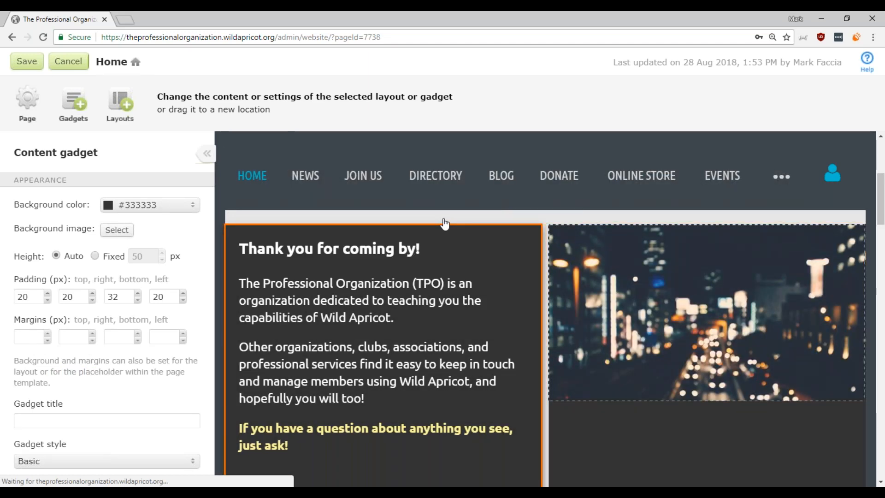
scroll(515, 204, up, 4)
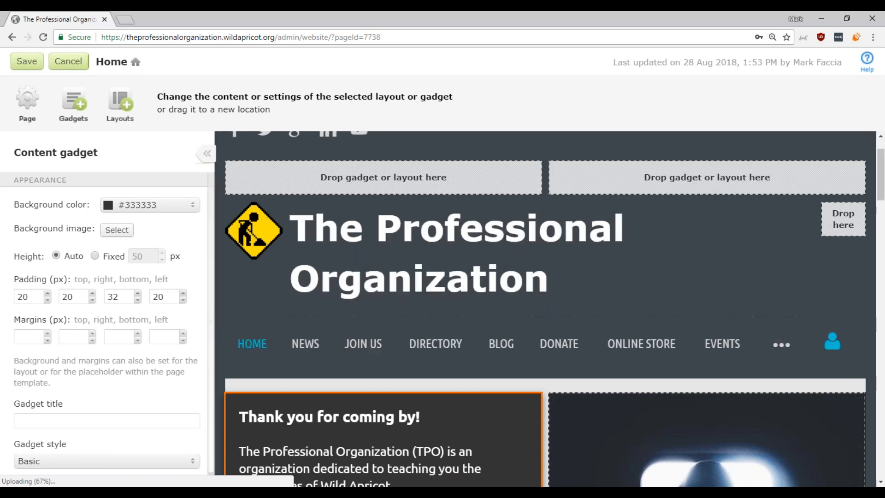
click(32, 64)
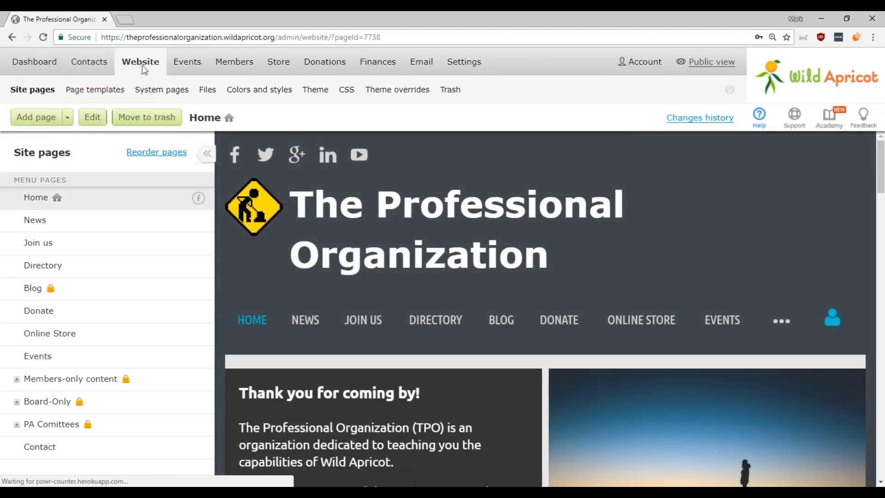
Open the Standard template among the page templates and look over its header, menu and page-specific gadget areas.
click(96, 91)
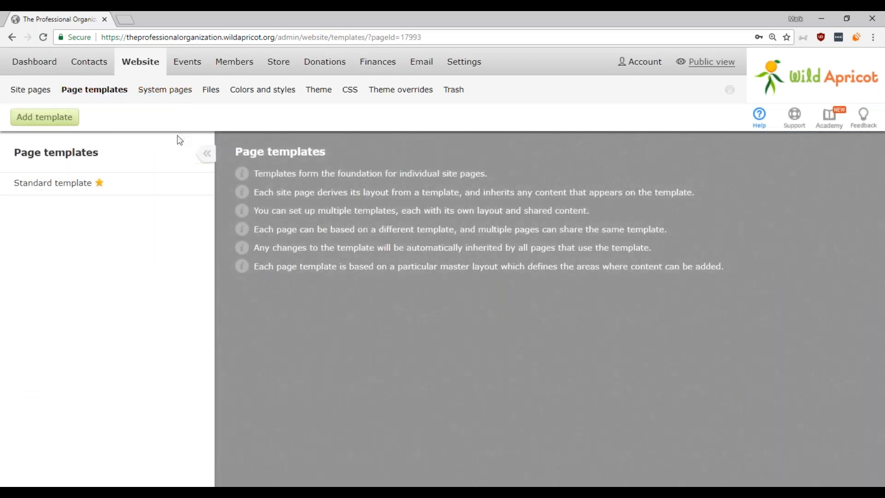
click(136, 193)
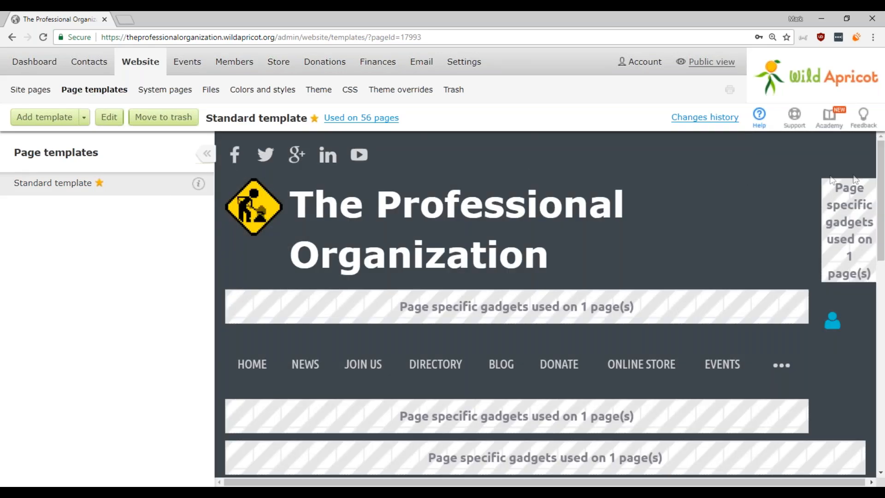
scroll(881, 188, down, 3)
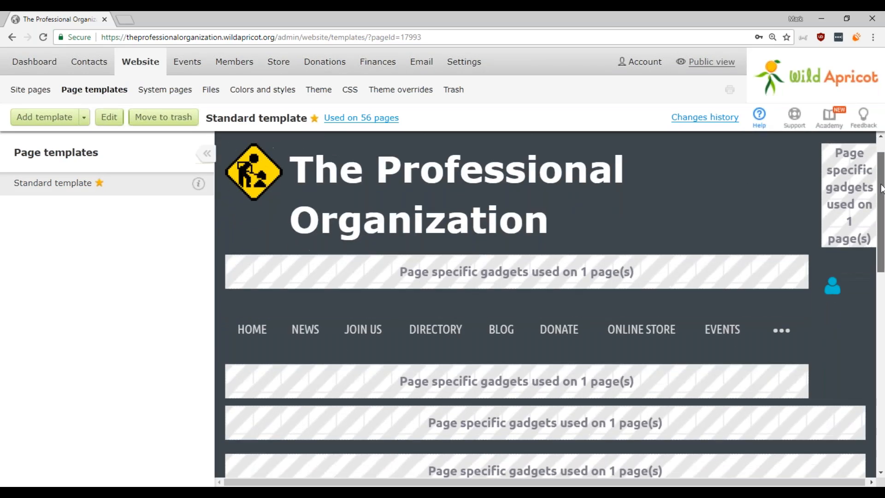
scroll(881, 188, down, 3)
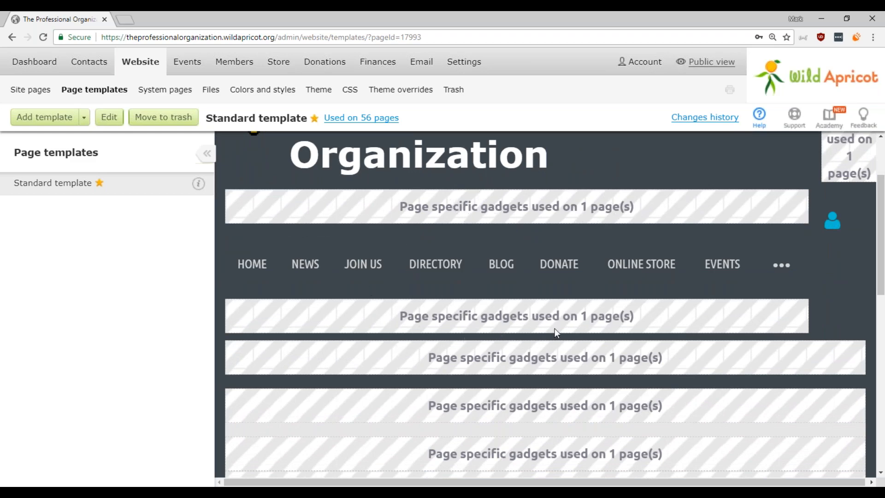
scroll(612, 340, down, 4)
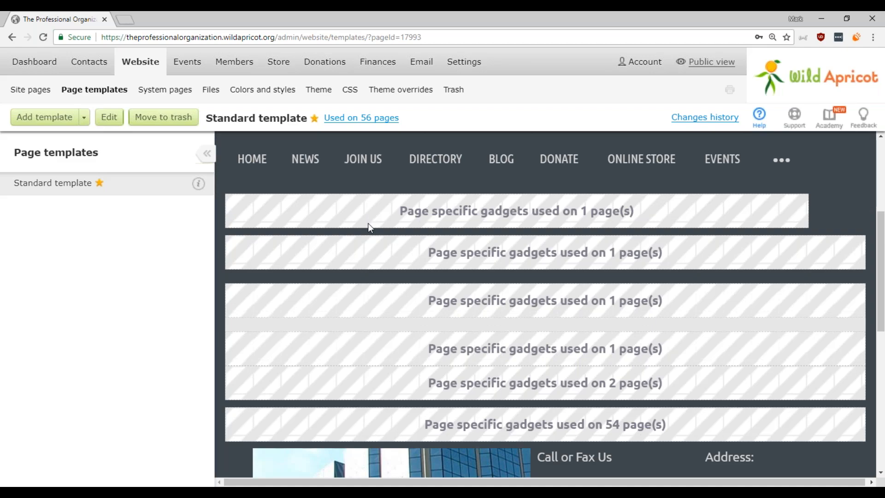
drag(881, 288, 882, 213)
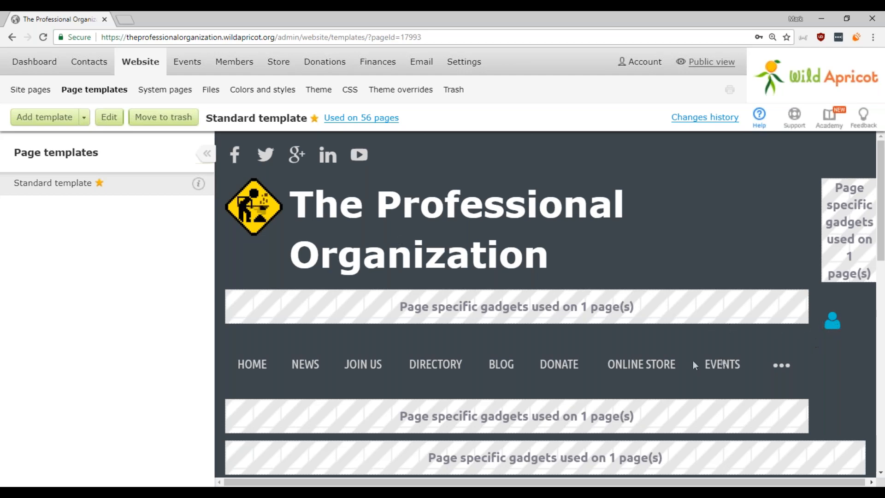
Open the Standard template for editing and color the letter T of "The" in the organization title bright yellow.
click(115, 121)
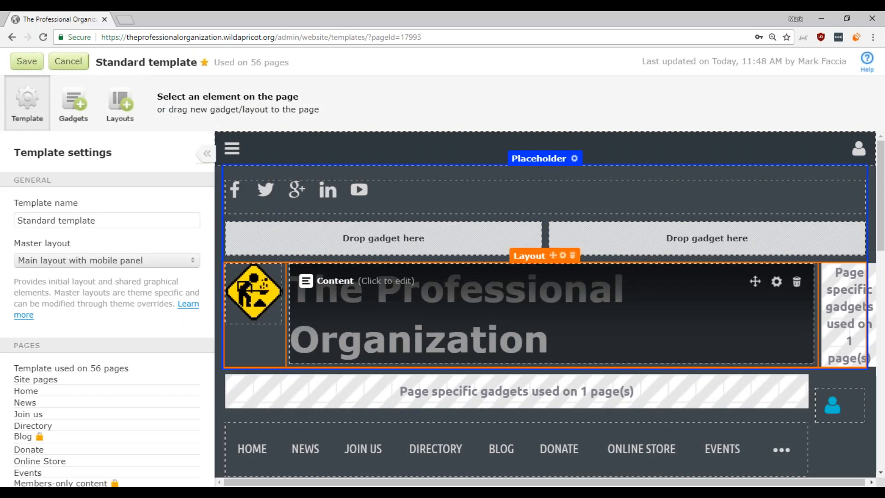
click(299, 278)
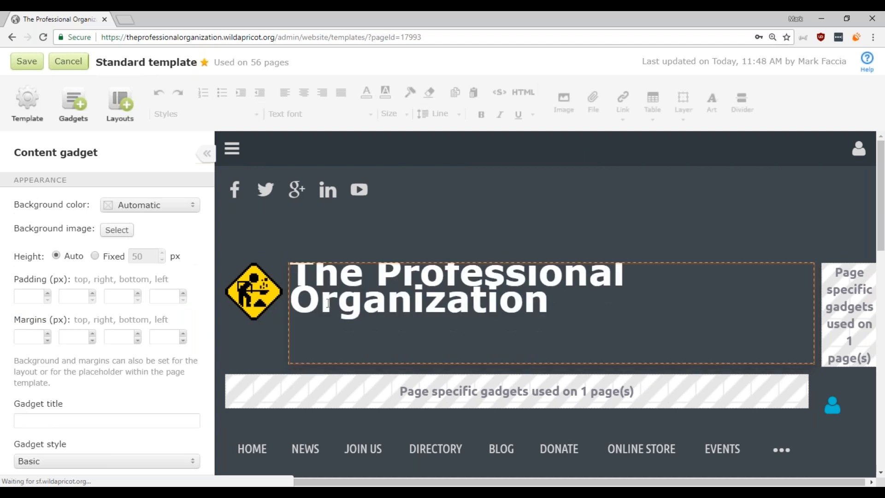
drag(299, 278, 307, 278)
click(305, 270)
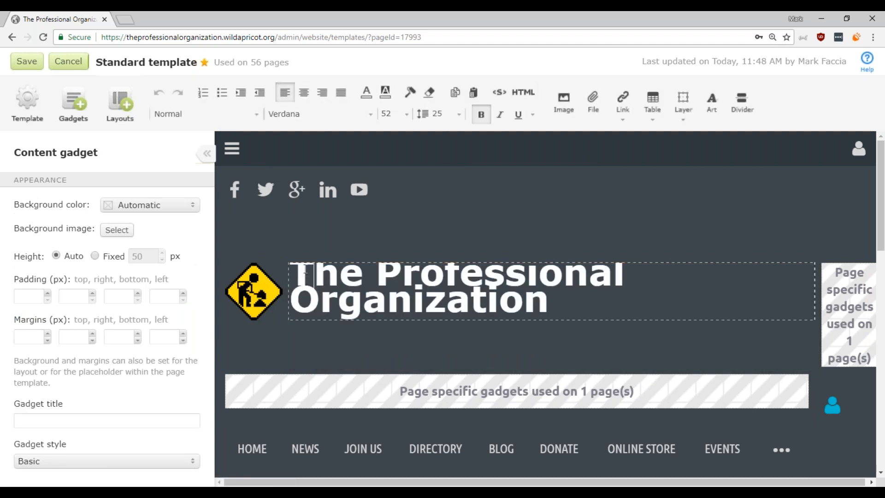
drag(305, 269, 289, 271)
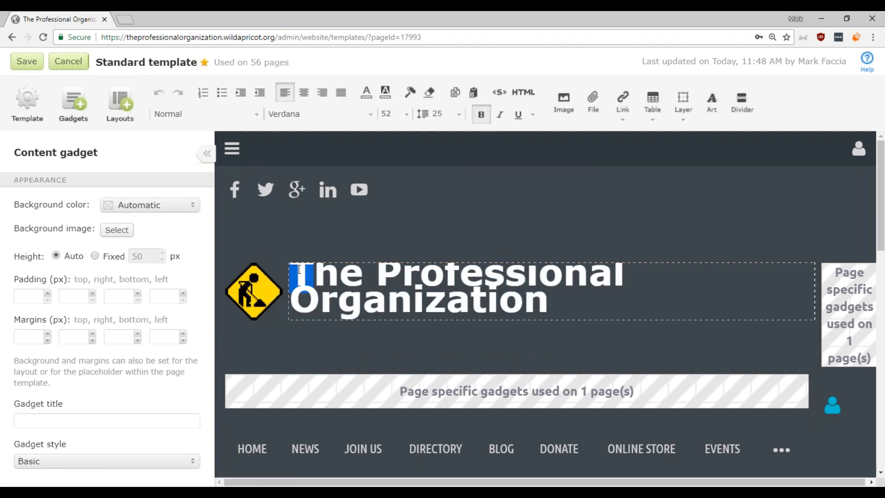
click(374, 95)
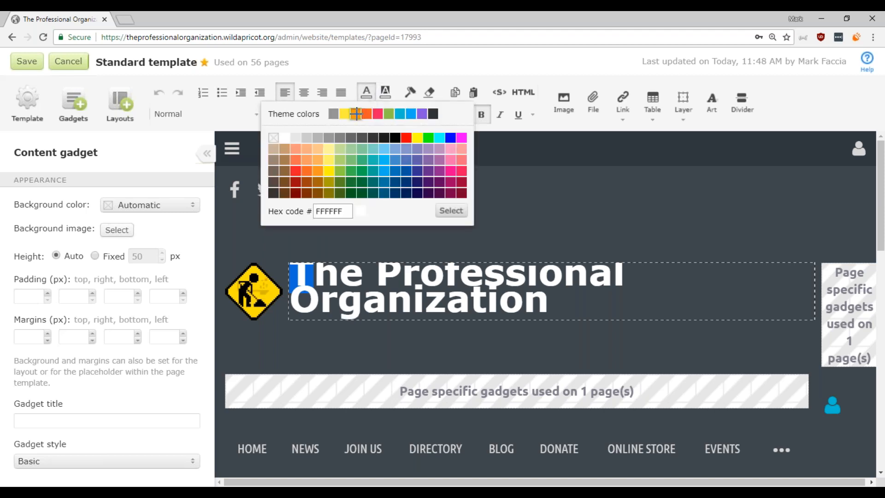
click(412, 148)
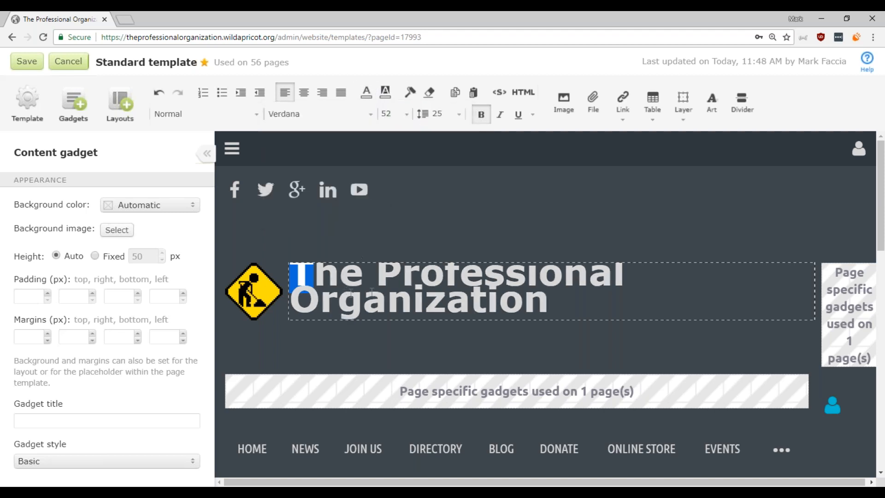
Color the initial letters P of "Professional" and O of "Organization" in the header title bright yellow.
drag(400, 267, 386, 268)
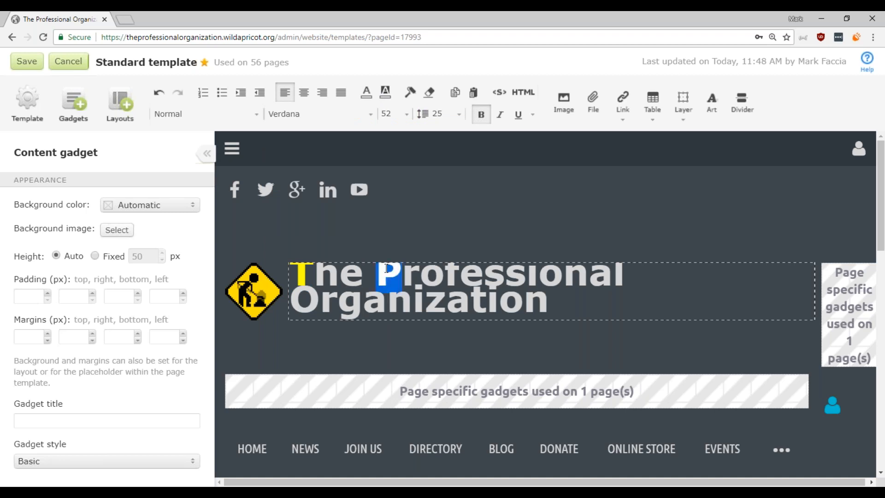
click(375, 96)
click(415, 135)
click(319, 295)
drag(319, 295, 292, 295)
click(366, 92)
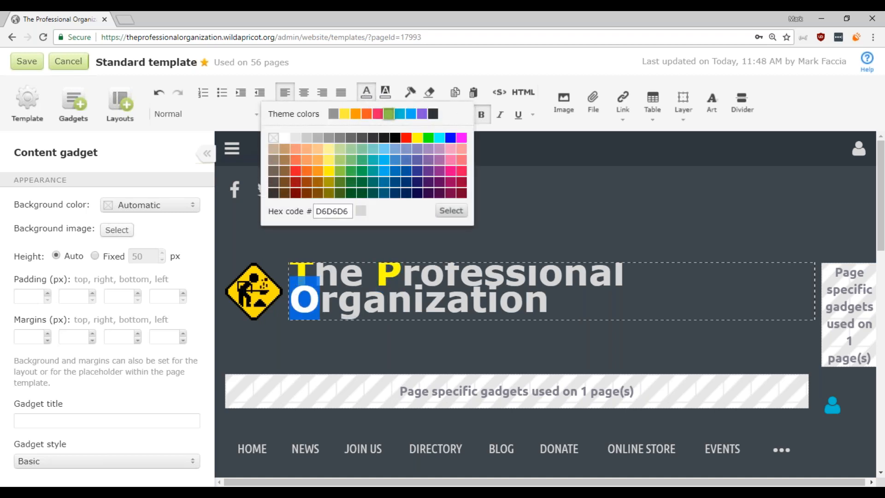
click(416, 138)
click(272, 346)
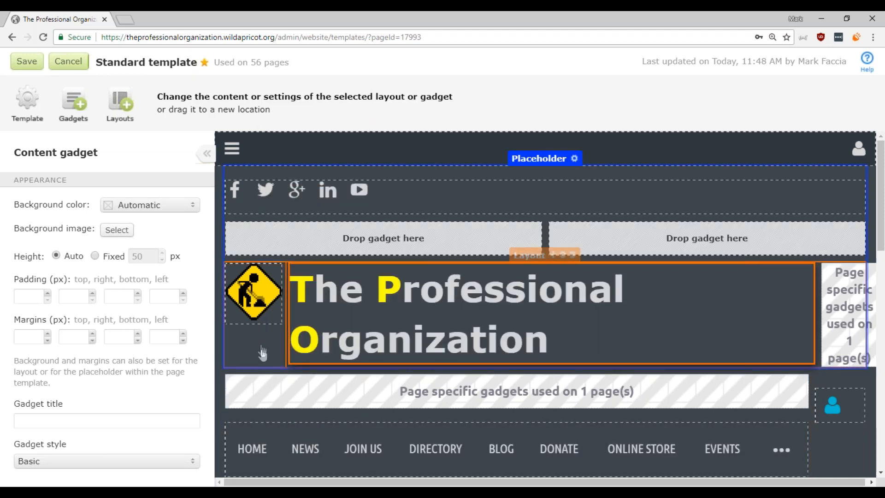
Replace the yellow road-work logo beside the title with the apricot picture from the Pictures folder and save the template.
click(254, 295)
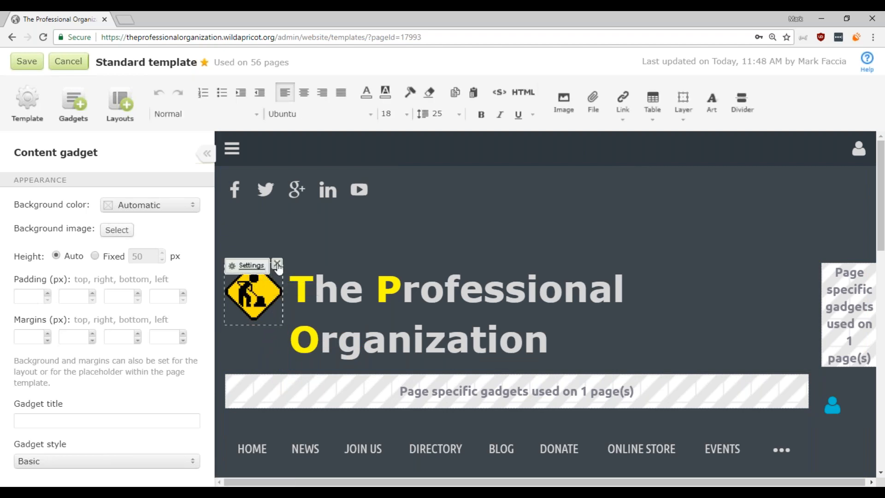
click(277, 314)
click(276, 315)
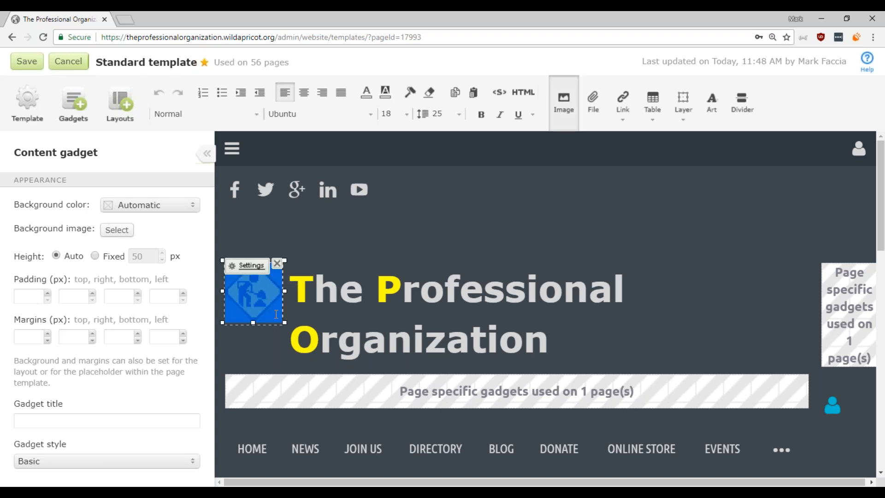
key(Delete)
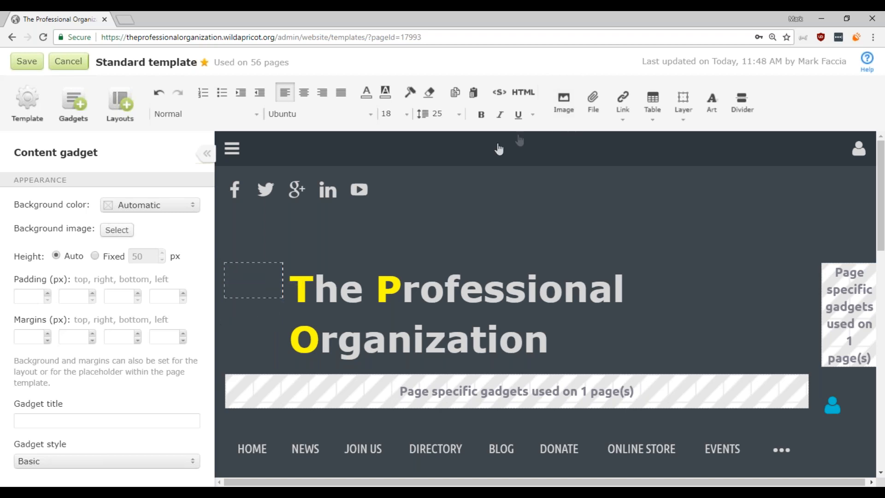
click(564, 99)
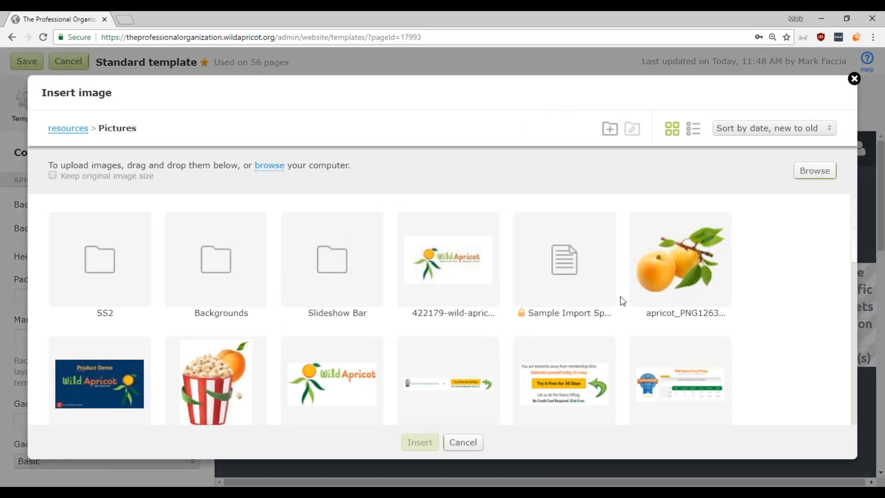
click(666, 263)
click(422, 443)
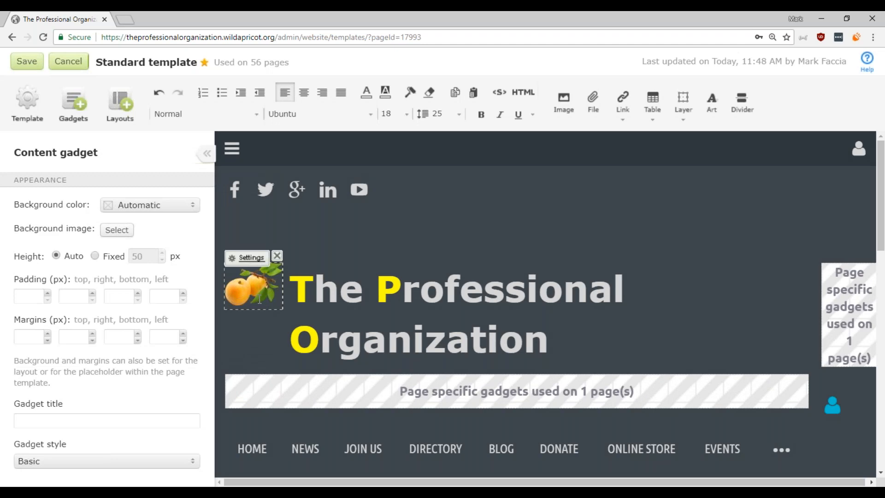
click(250, 346)
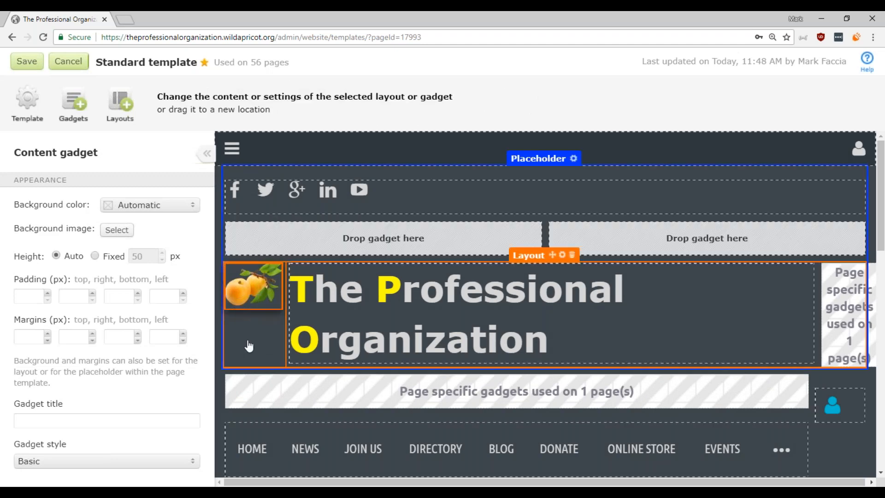
click(24, 63)
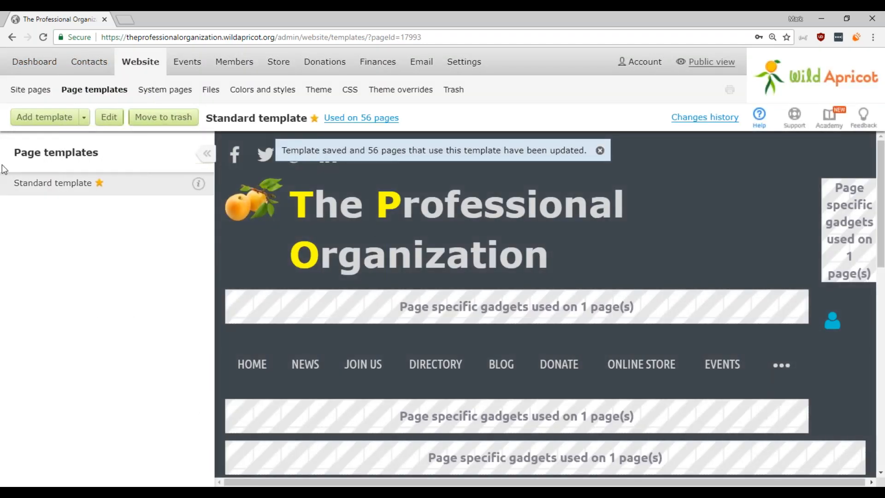
Check the header on the Home, News, Join us, Directory and Blog site pages.
click(41, 94)
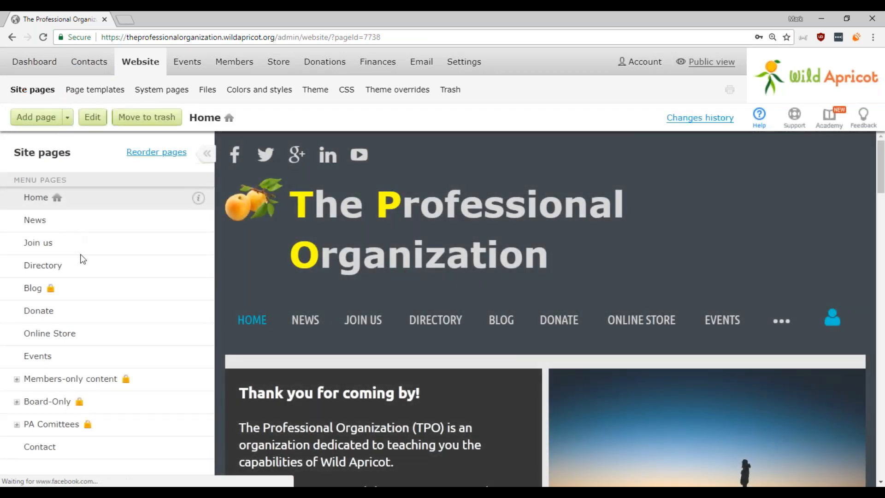
click(305, 319)
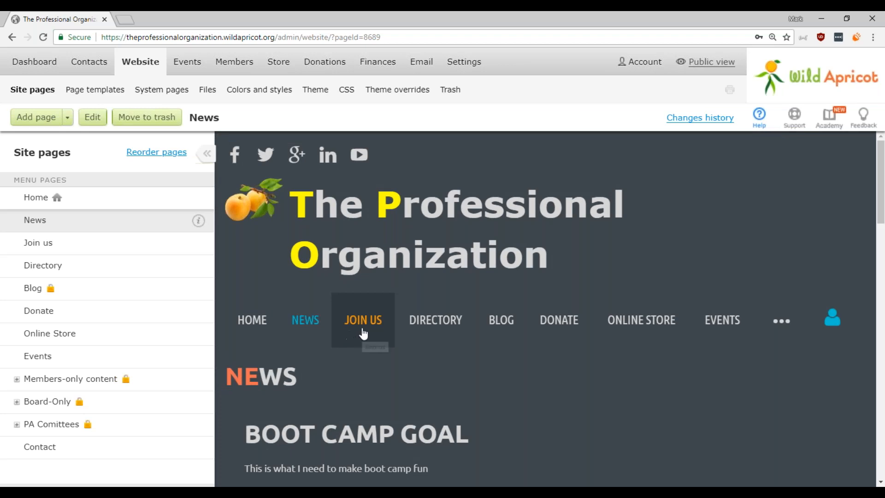
click(362, 331)
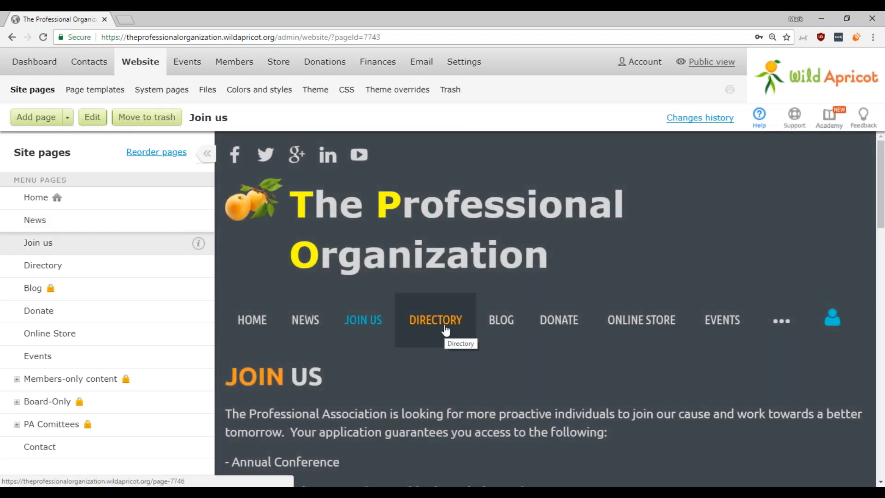
click(450, 328)
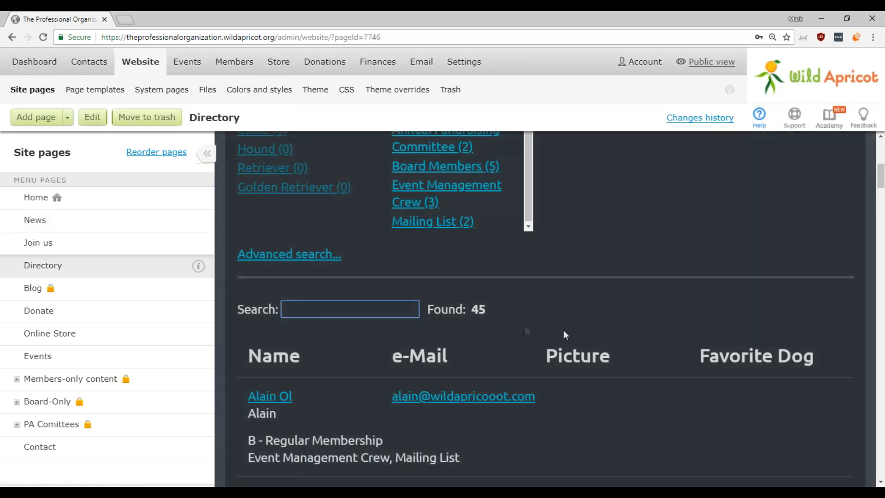
scroll(883, 192, up, 5)
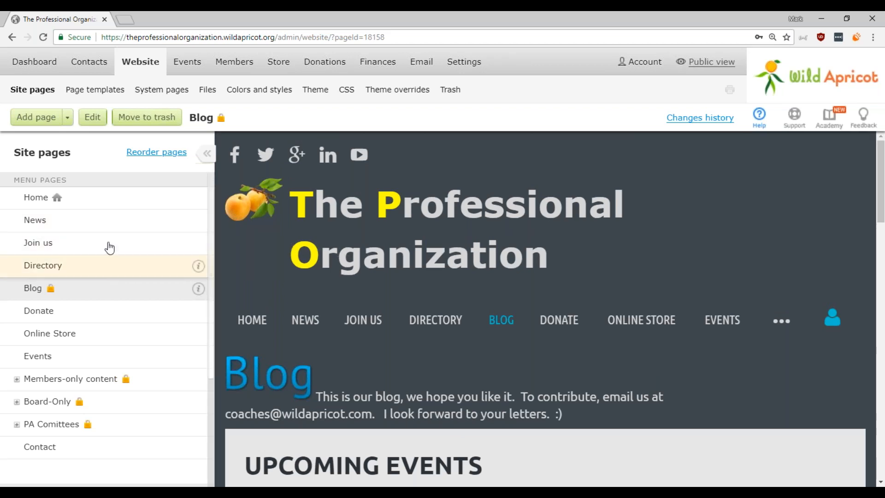
Return to the page templates and open the Standard template.
click(93, 92)
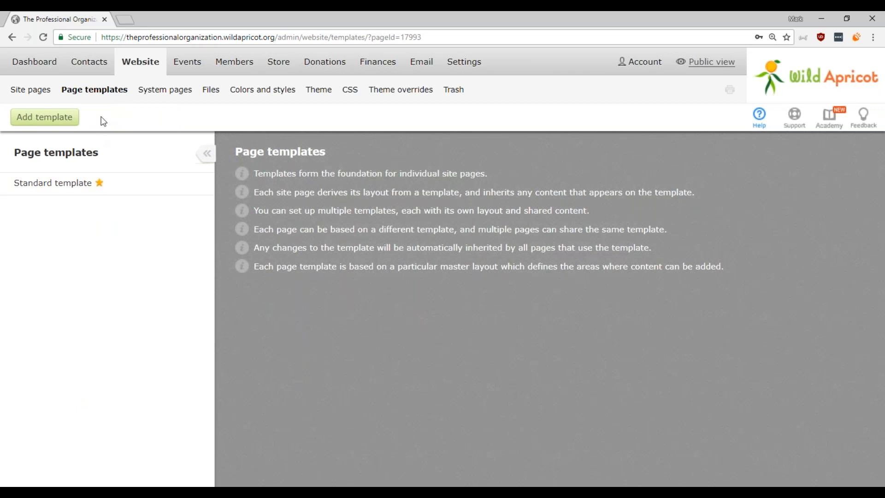
click(142, 184)
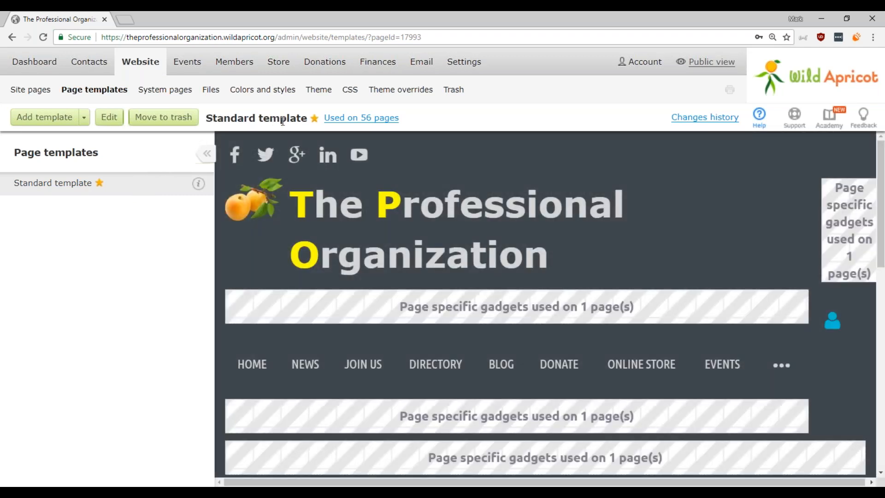
Review the list of site pages that use the Standard template.
mouse_move(314, 121)
click(371, 121)
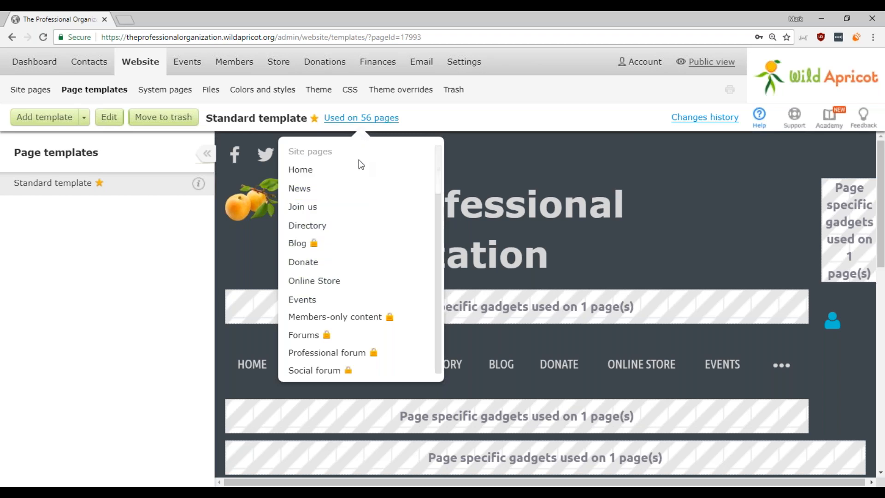
scroll(376, 262, down, 3)
scroll(377, 277, down, 5)
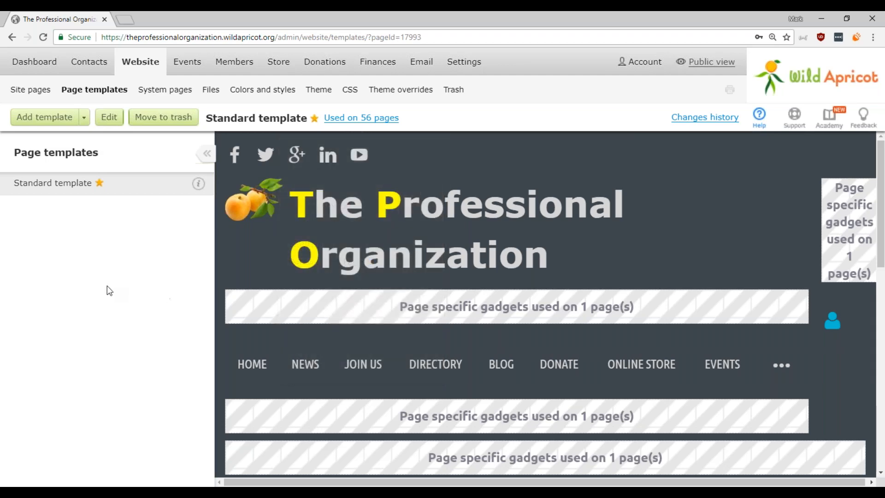
Duplicate the Standard template and view the details of the copy.
mouse_move(198, 184)
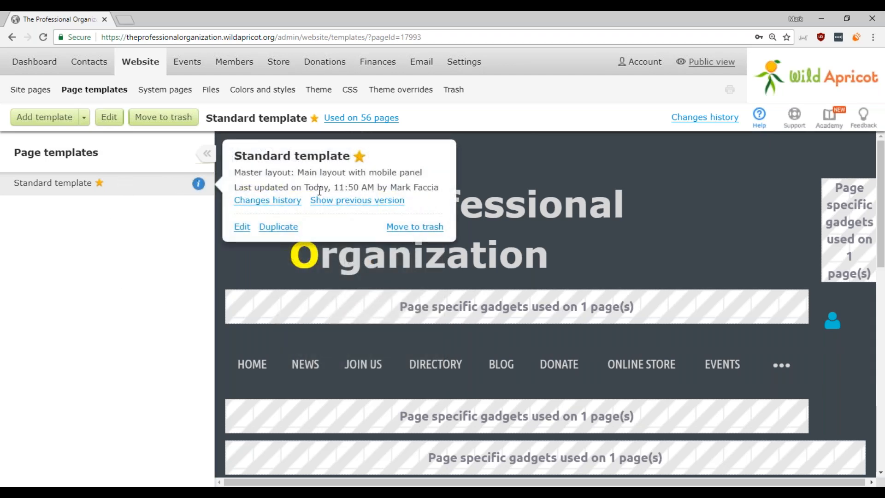
click(279, 226)
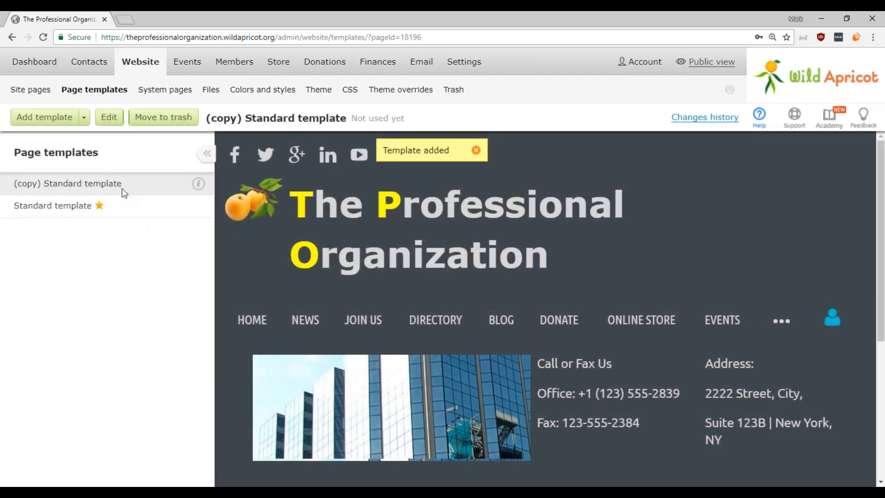
mouse_move(194, 186)
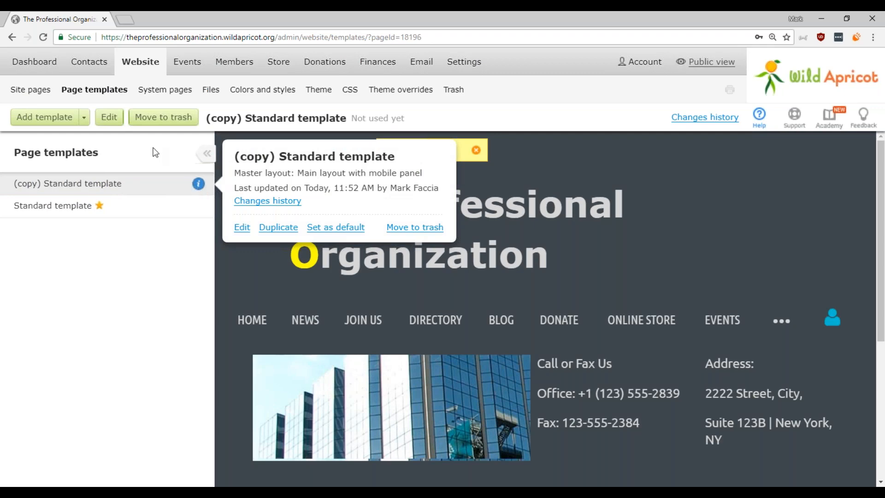
Edit the template copy and color the header title's initial T of "The" light orange and P of "Professional" bright orange.
click(109, 118)
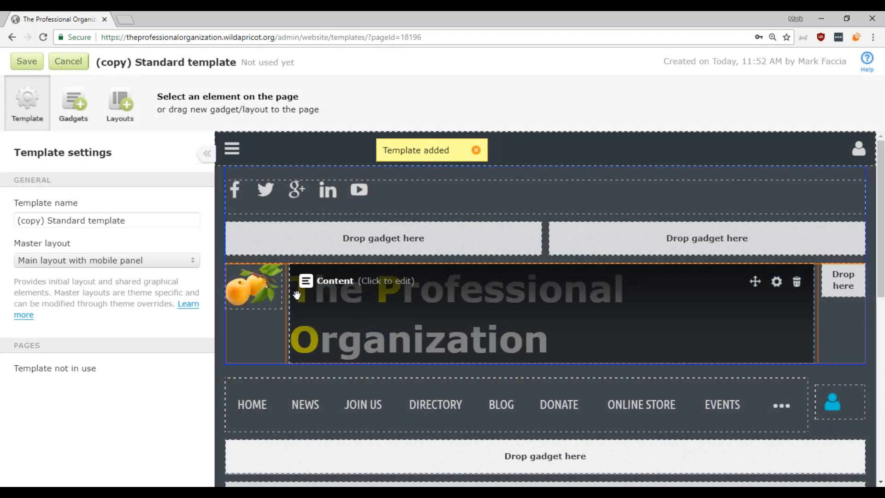
click(300, 294)
drag(291, 294, 313, 293)
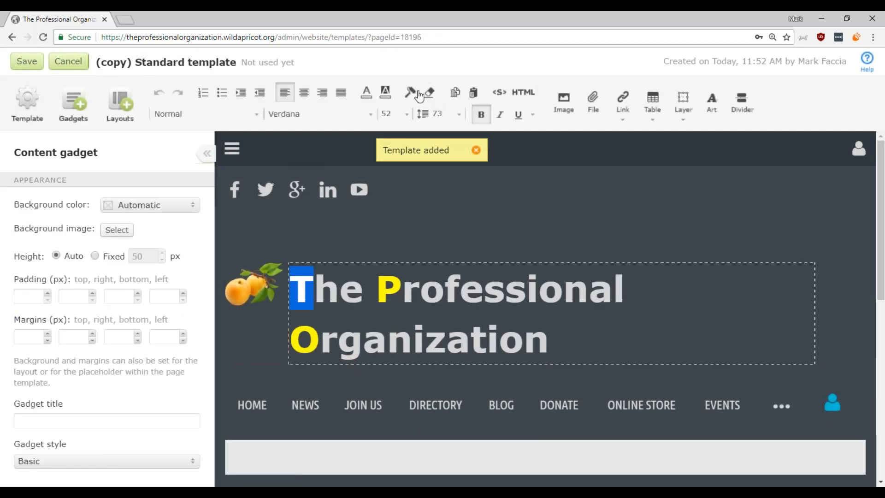
click(369, 94)
click(309, 160)
drag(402, 294, 377, 293)
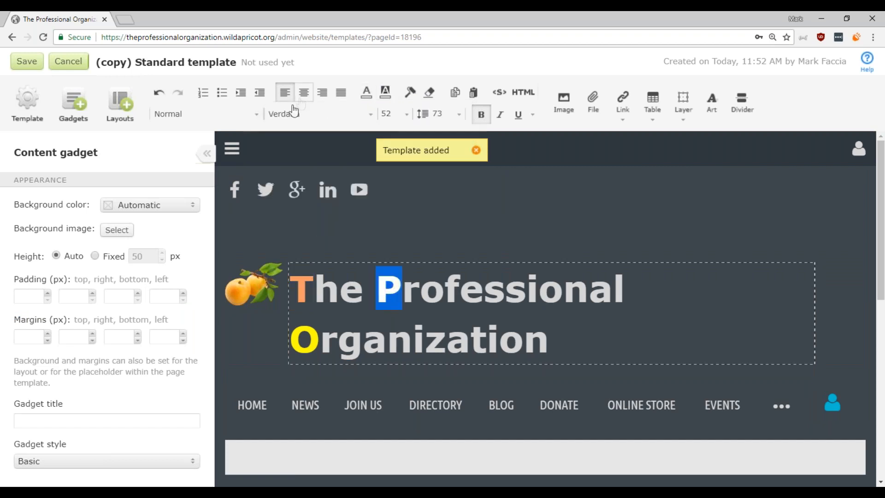
click(367, 92)
click(310, 161)
Color the initial O of "Organization" pale orange and save the template copy.
click(320, 341)
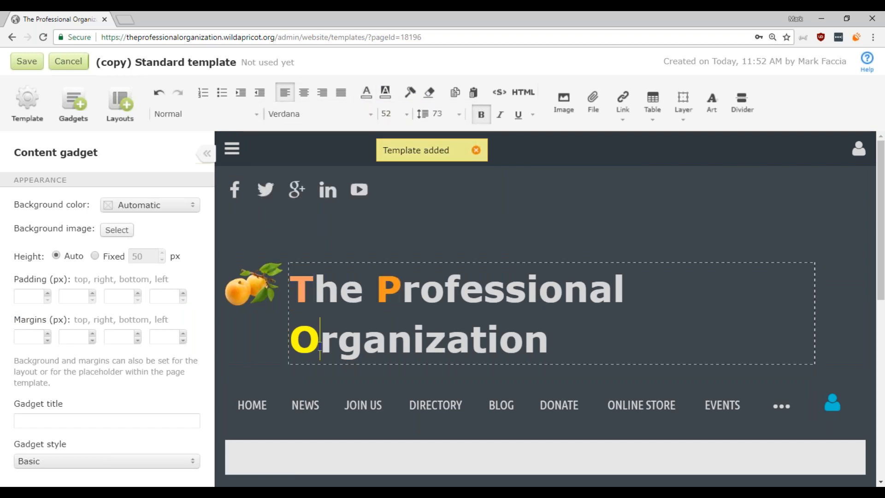
drag(319, 341, 291, 341)
click(368, 92)
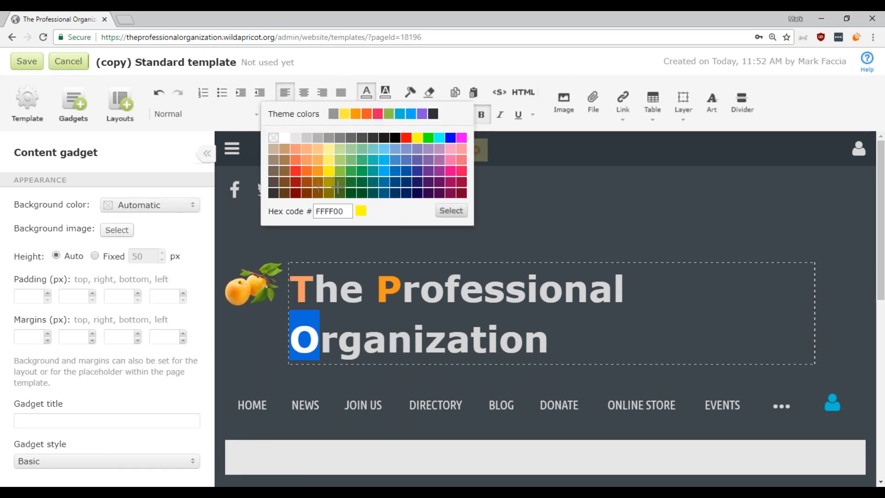
click(309, 160)
click(248, 352)
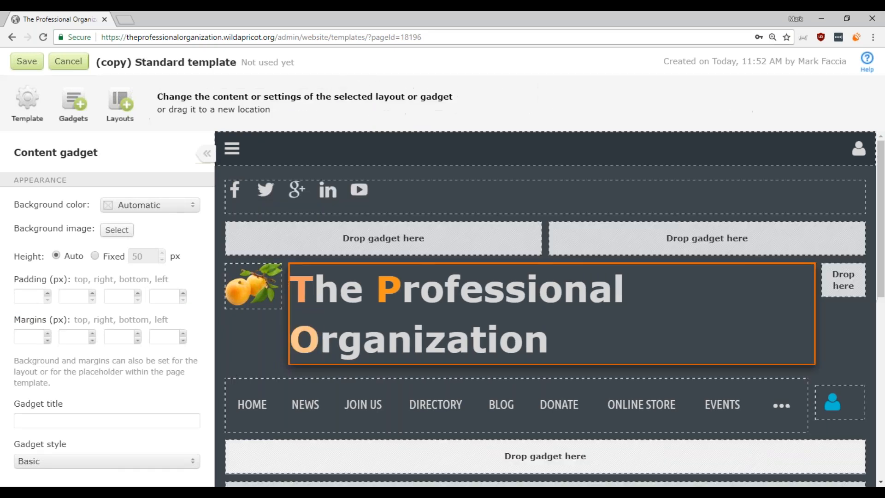
click(250, 335)
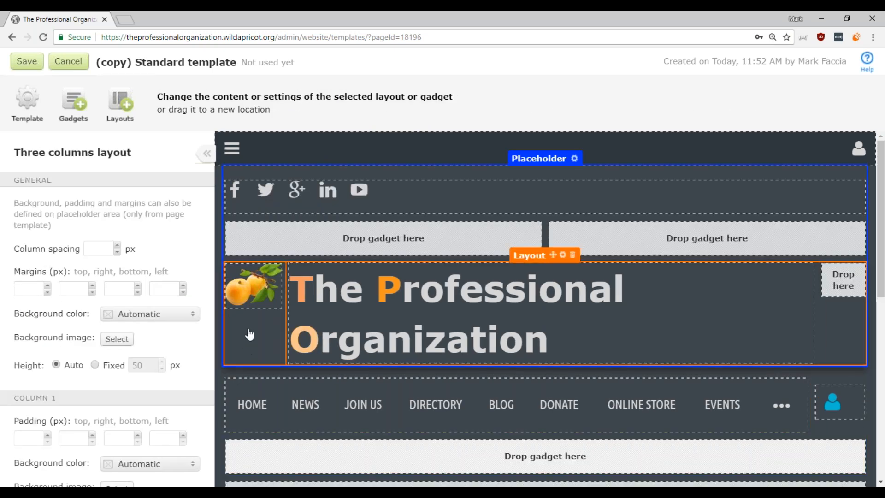
click(27, 62)
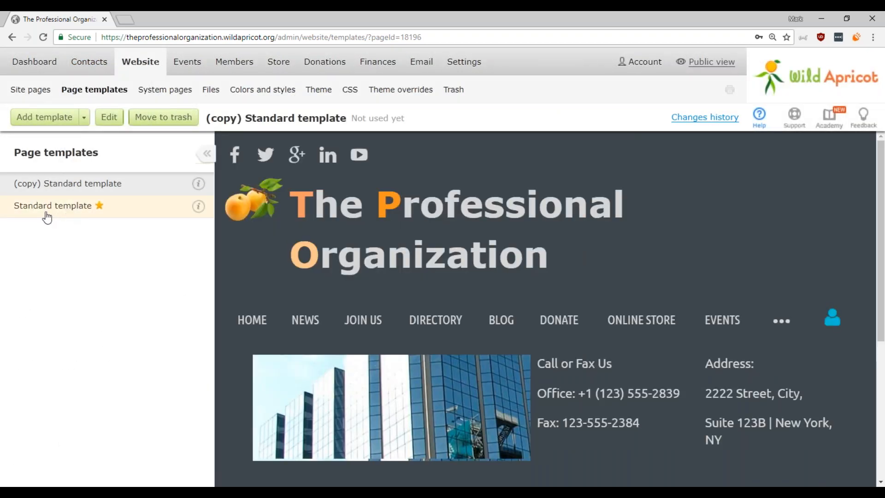
Compare the header of the Standard template with that of its copy.
mouse_move(99, 208)
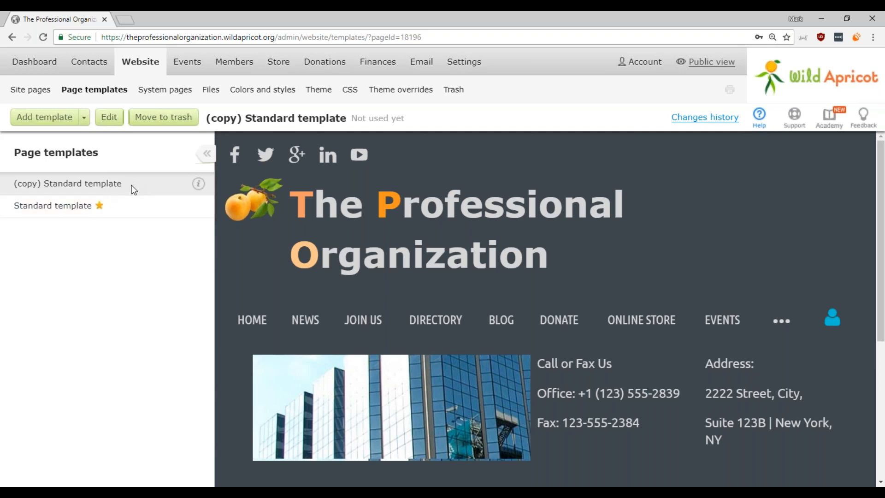
click(147, 205)
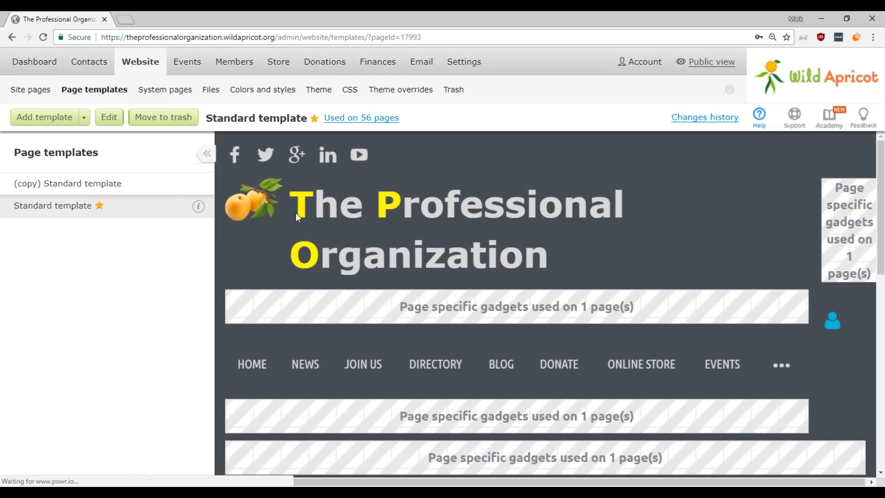
click(92, 184)
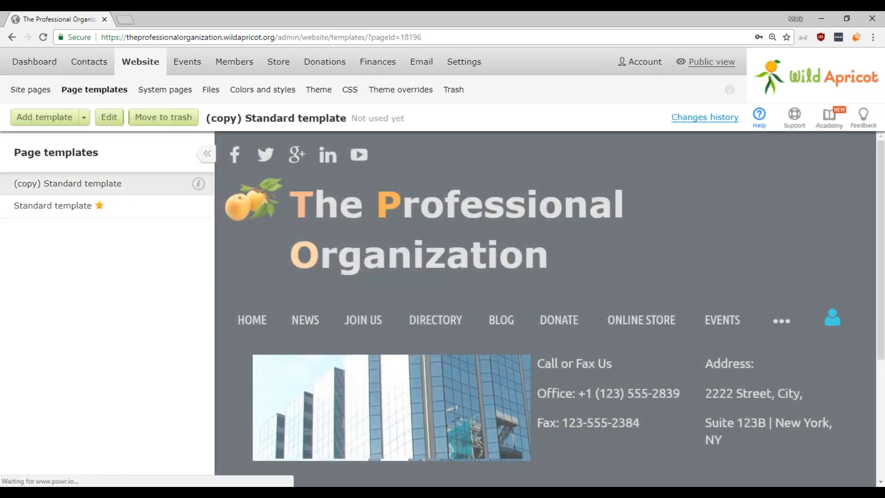
Switch the Join us site page to the "(copy) Standard template" page template and save the page.
click(29, 91)
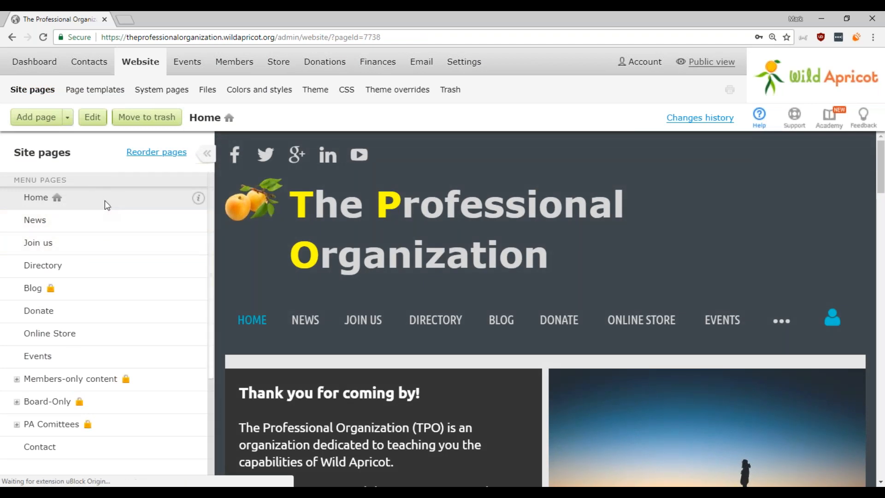
click(87, 243)
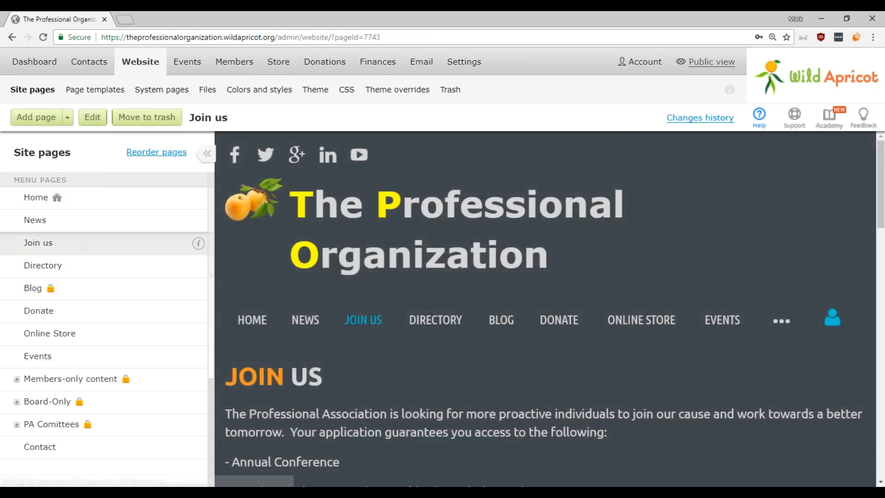
click(92, 117)
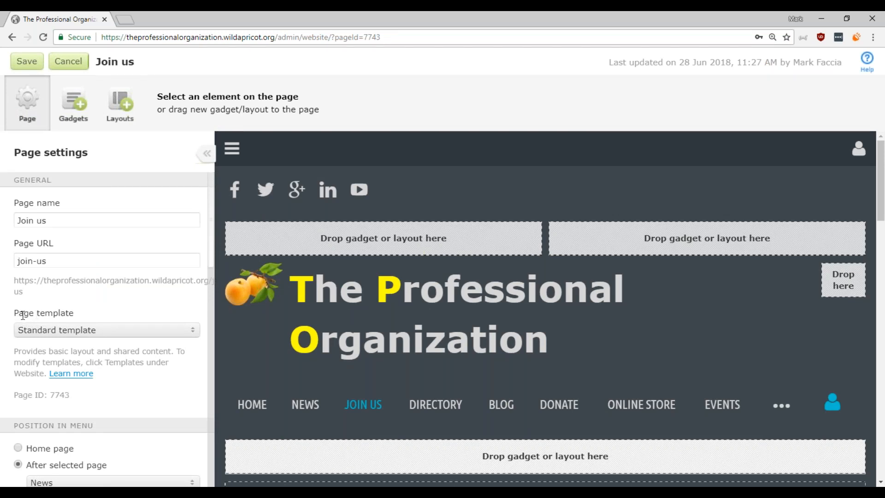
click(64, 330)
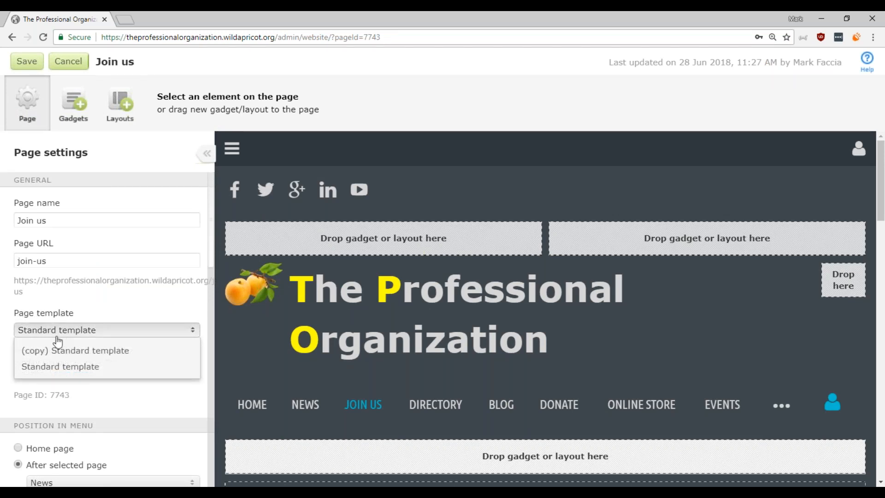
click(44, 352)
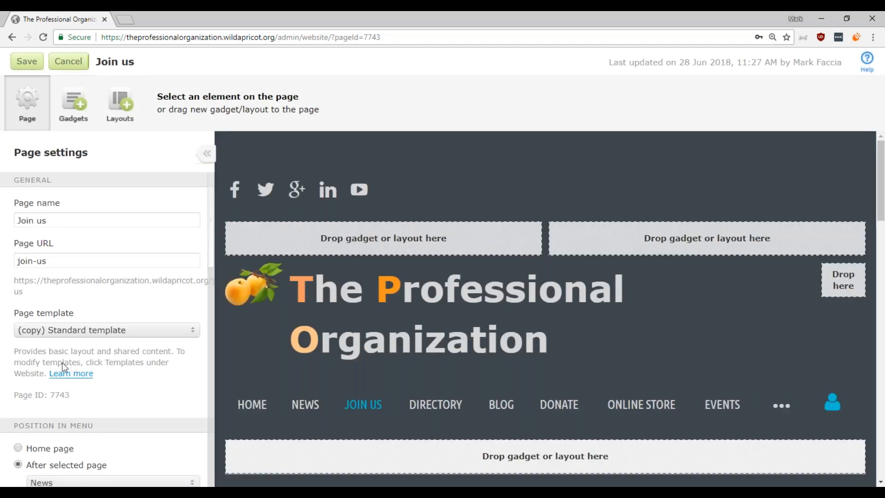
click(26, 61)
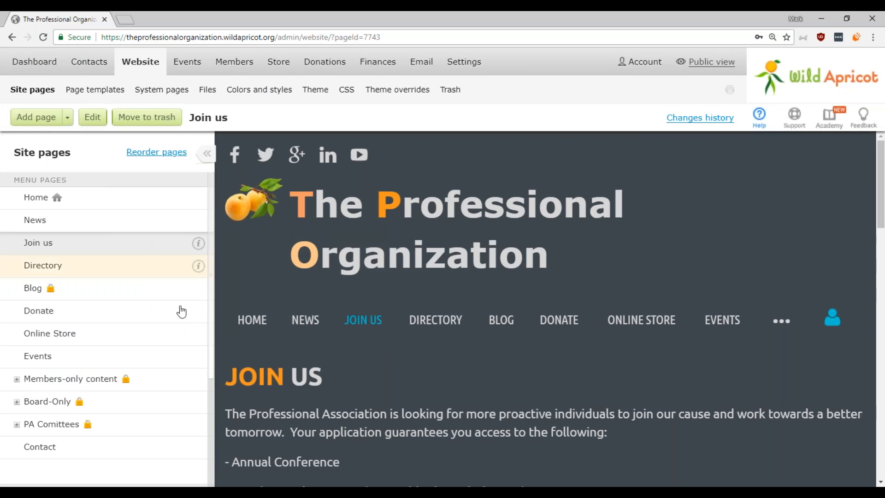
Check the colored initials in the header title on the Home page and open the News page.
click(252, 323)
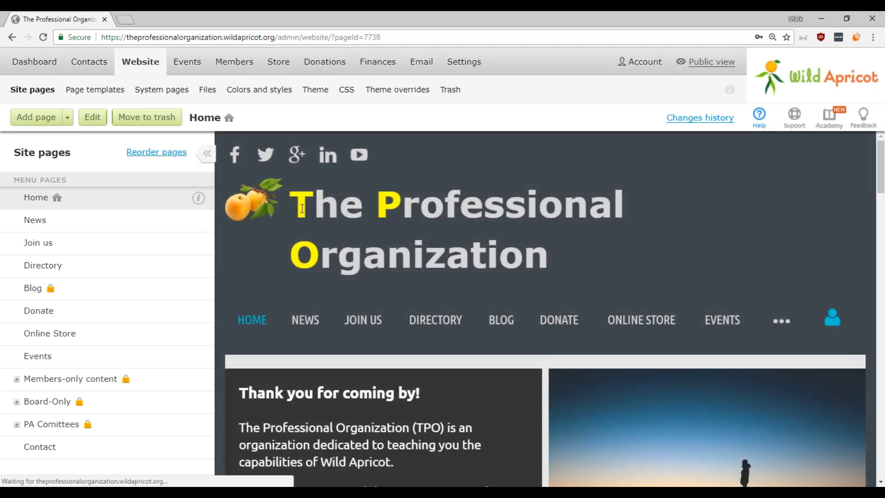
drag(300, 206, 312, 206)
drag(378, 208, 402, 208)
drag(319, 253, 302, 256)
click(302, 257)
click(304, 319)
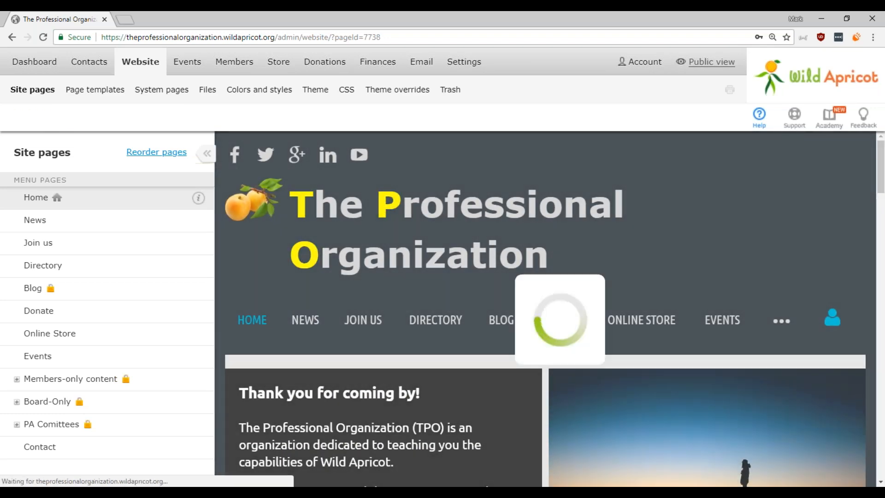
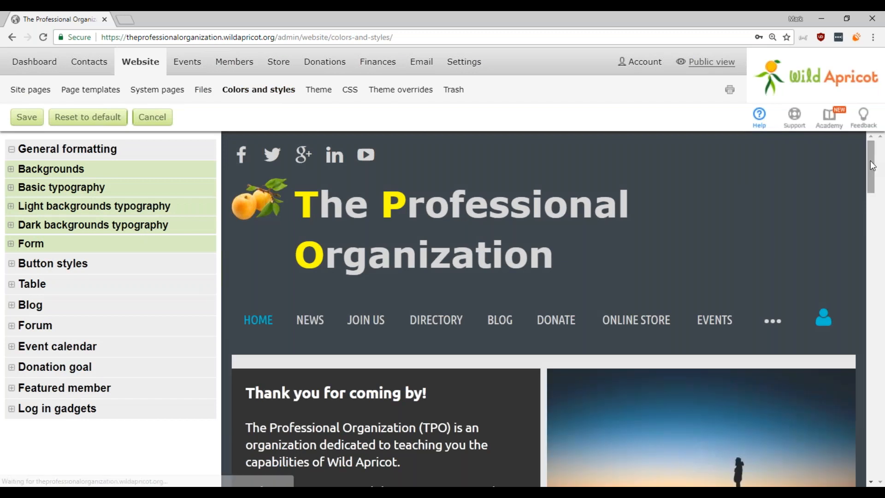
Look through the Blog and Basic typography groups in the Colors and styles settings.
drag(872, 161, 873, 163)
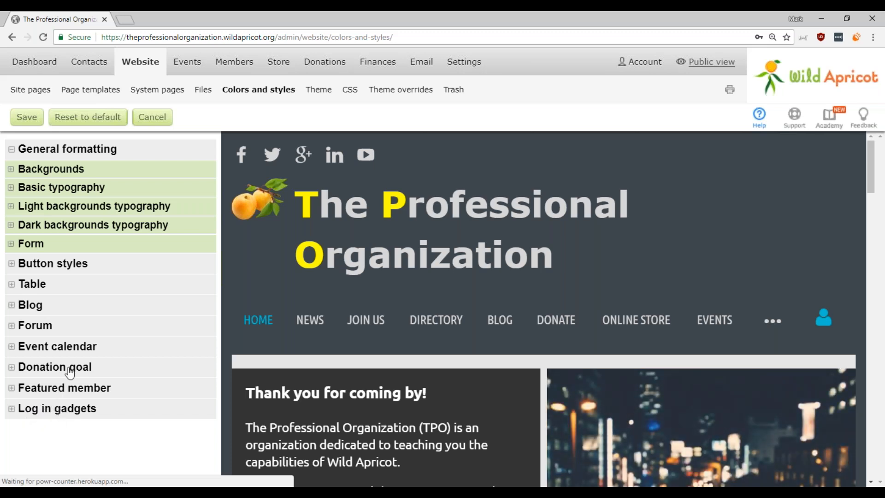
click(12, 308)
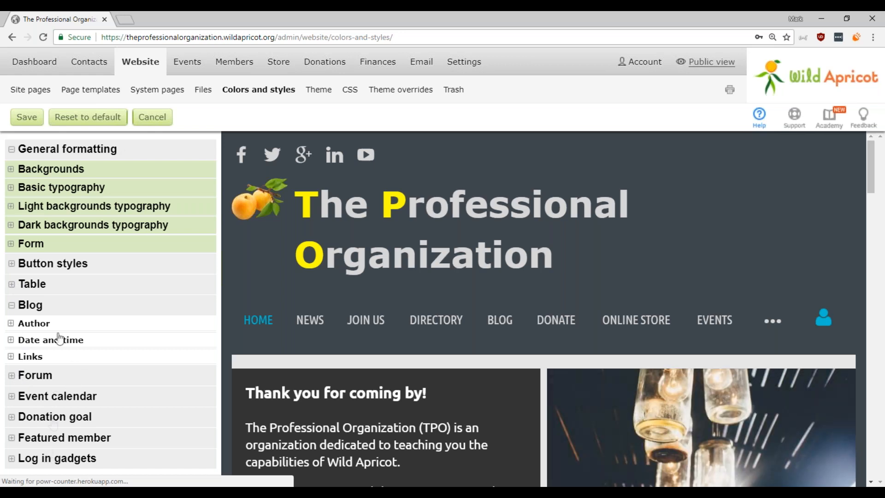
click(11, 188)
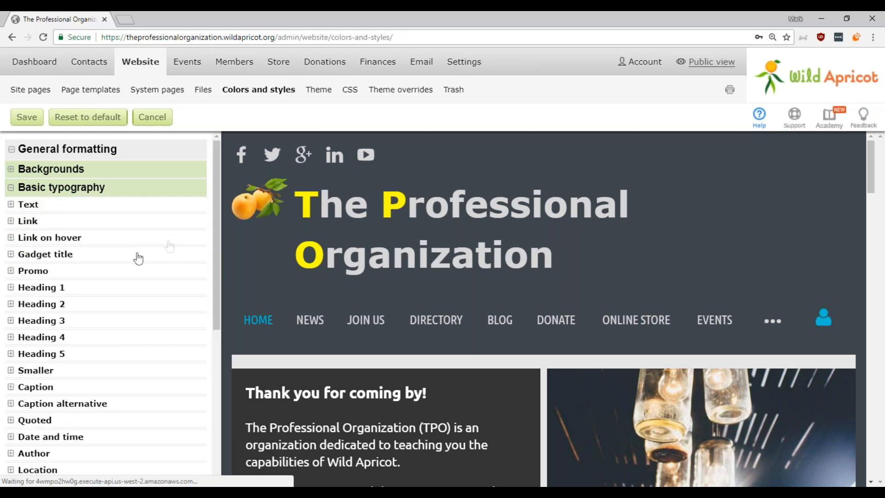
drag(215, 216, 149, 222)
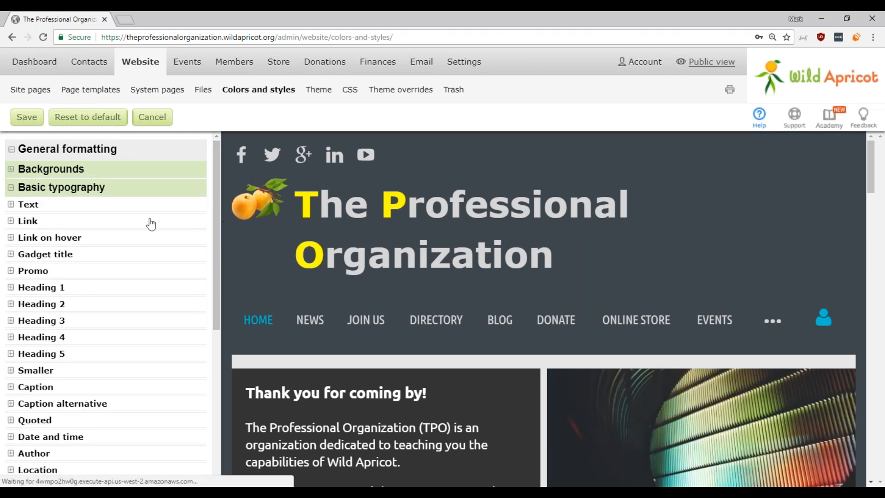
click(11, 189)
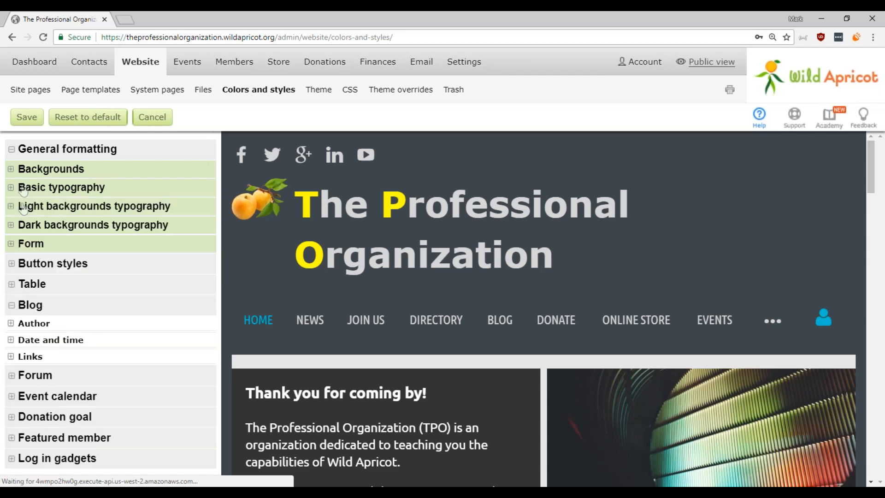
Set the background color of the Site element under Backgrounds to #7EA7D8 and check the page preview.
click(11, 170)
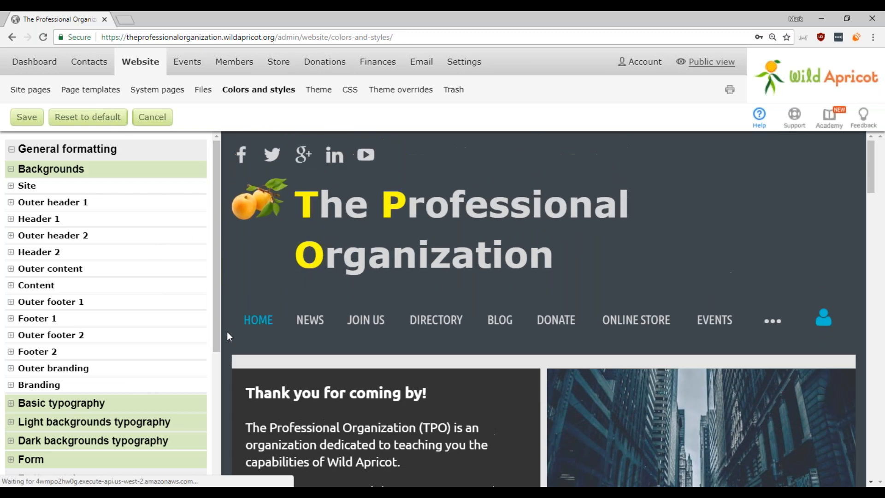
click(11, 186)
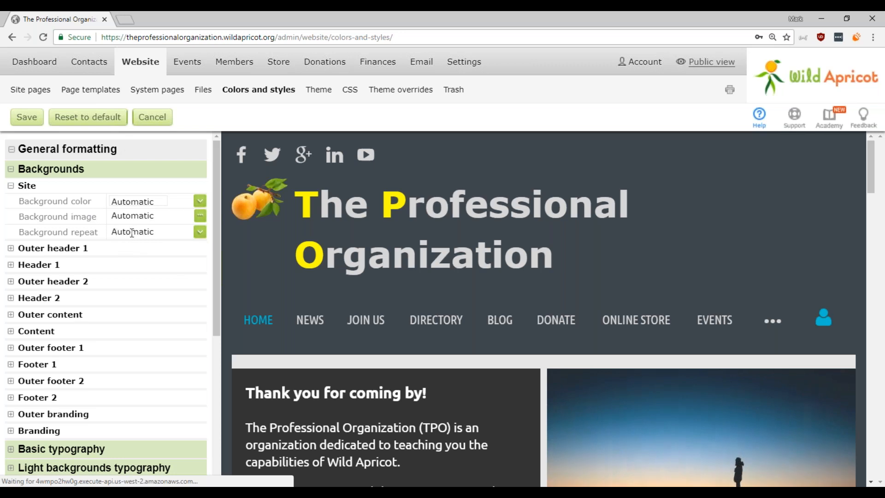
click(199, 203)
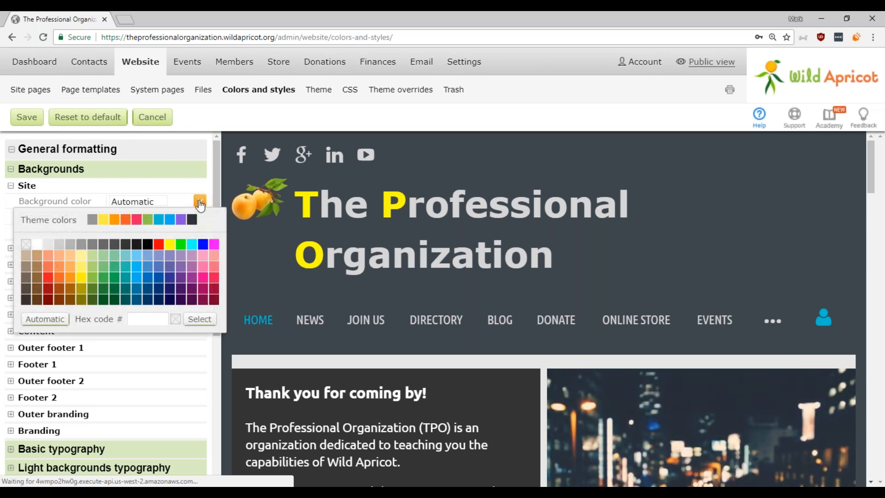
click(197, 204)
click(200, 207)
click(152, 262)
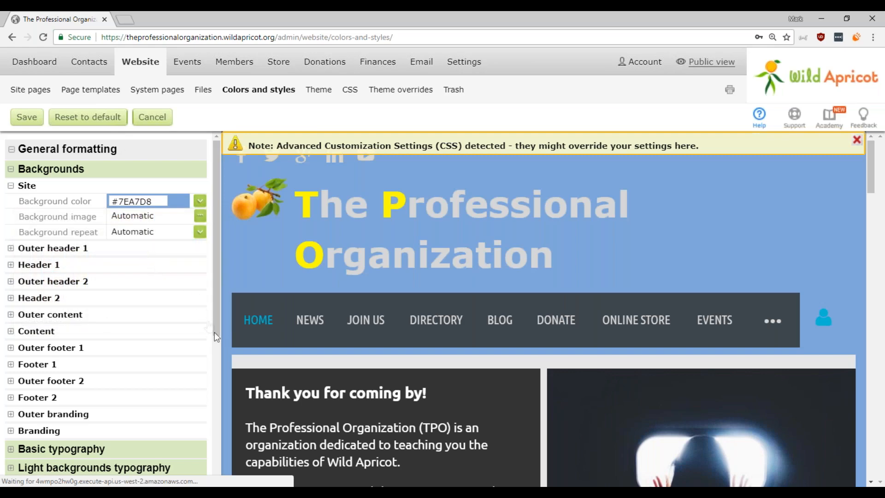
scroll(228, 329, down, 5)
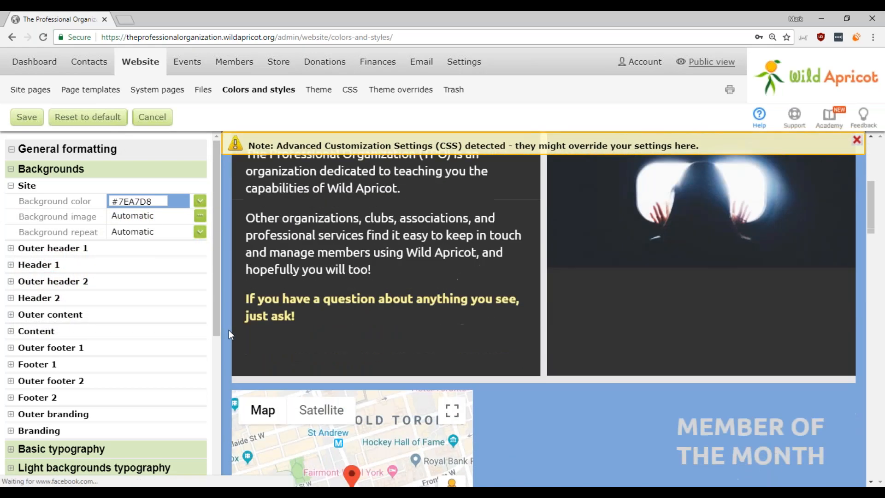
Switch the Site background color to transparent, and finally reset it to Automatic.
scroll(229, 331, up, 7)
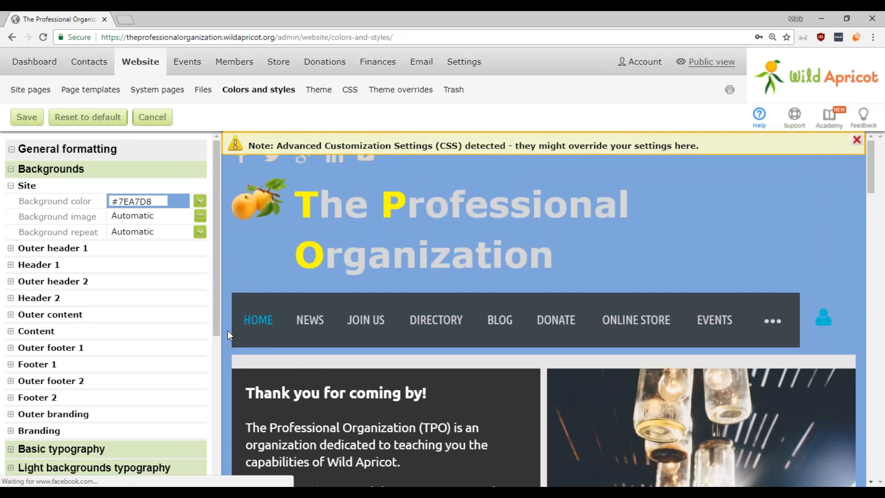
click(200, 203)
click(180, 204)
click(202, 206)
click(32, 247)
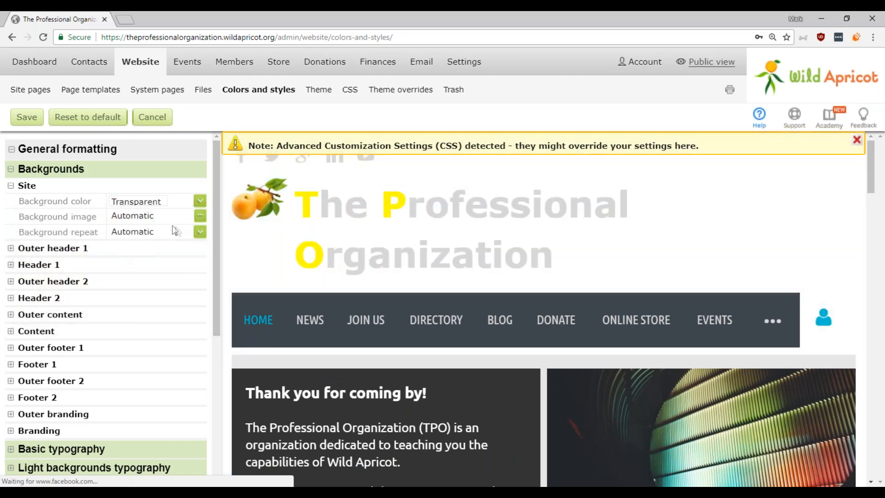
click(200, 202)
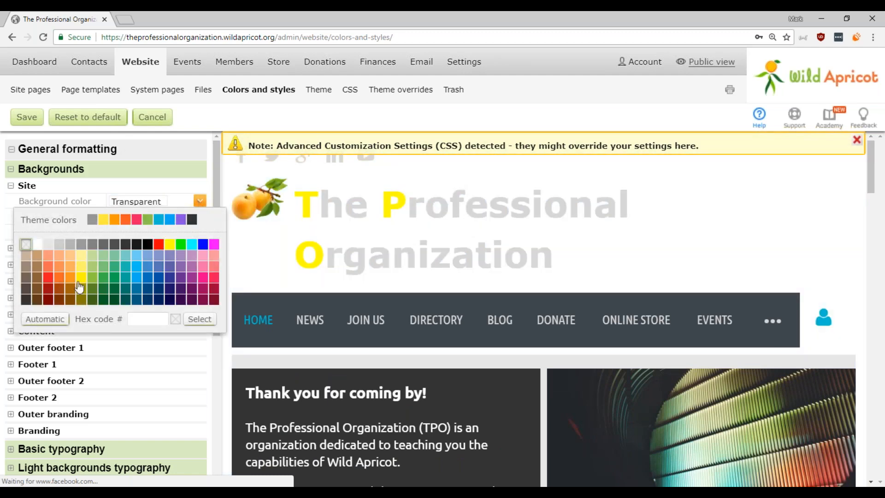
click(53, 318)
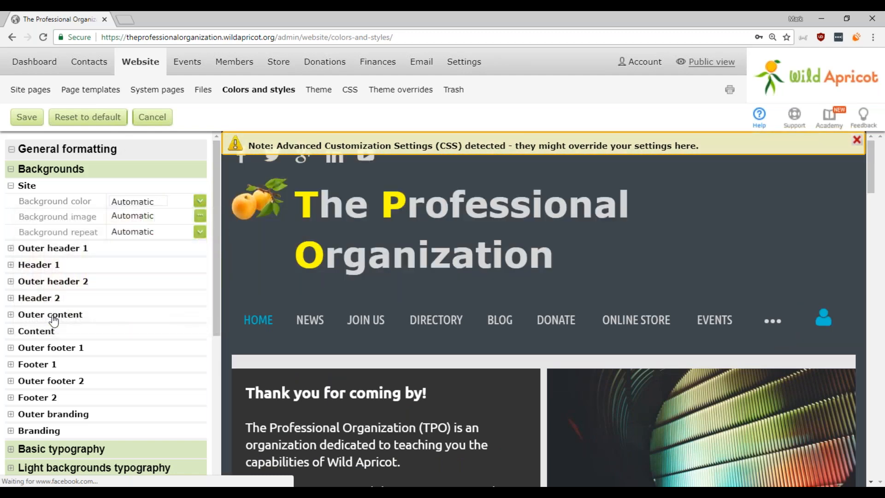
Browse the images library for a Site background image, closing the CSS override note.
triple_click(83, 217)
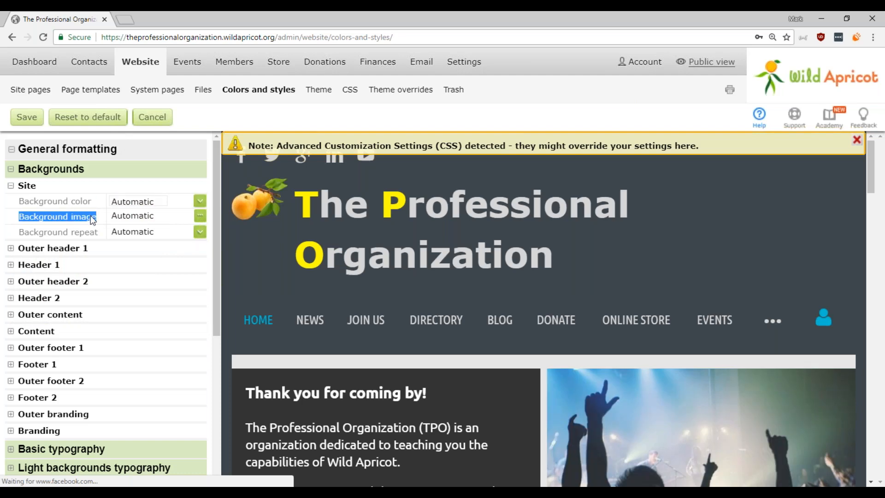
click(200, 216)
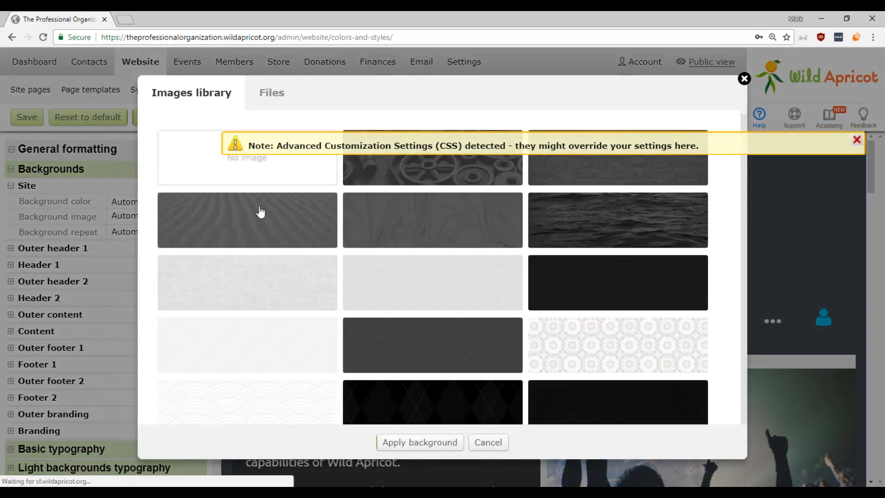
click(856, 142)
scroll(743, 137, down, 6)
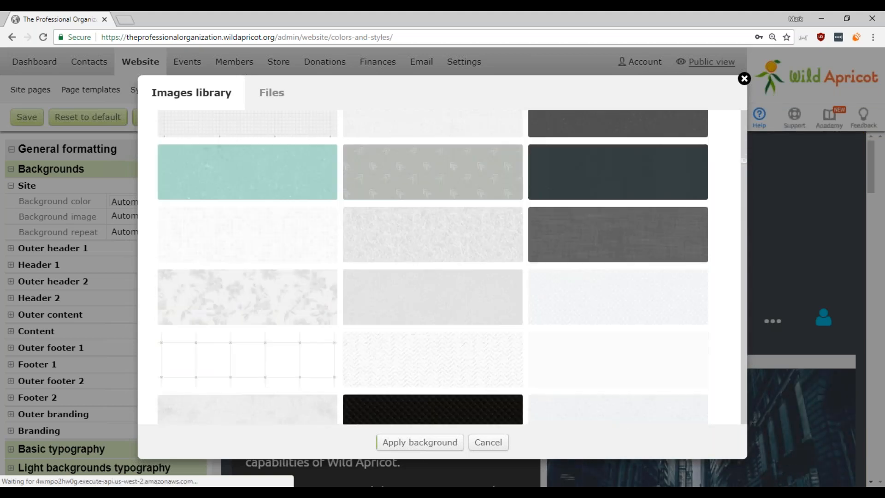
scroll(742, 184, down, 15)
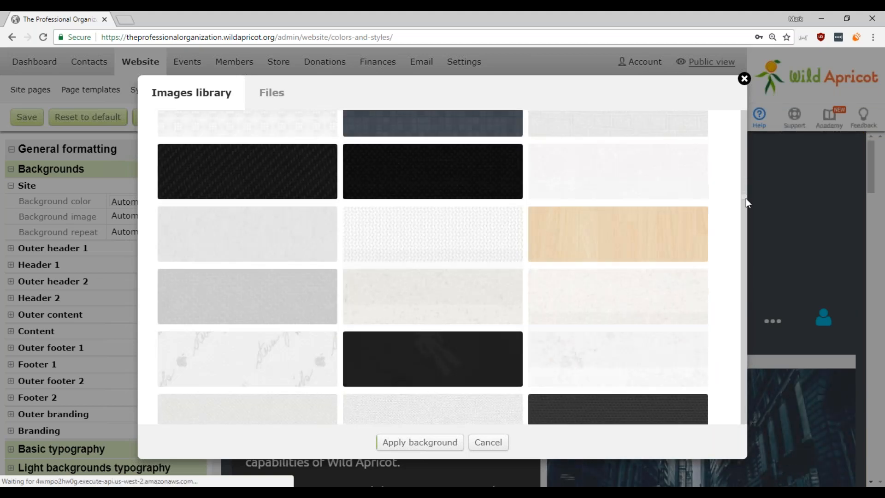
scroll(744, 209, down, 15)
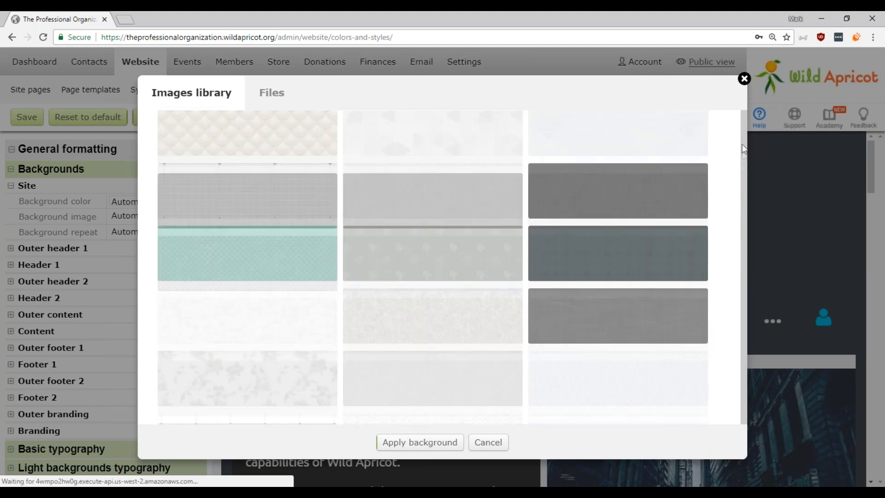
drag(742, 145, 743, 109)
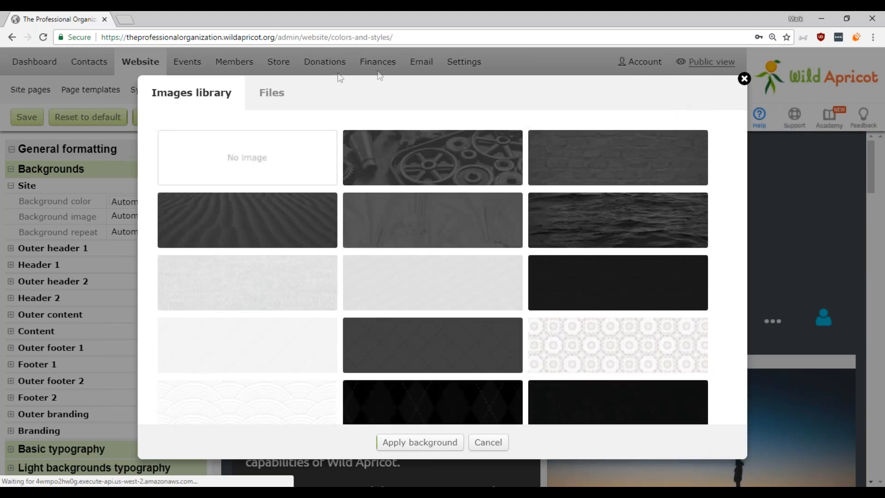
Apply apricot_PNG12636.png from the Pictures folder as the Site background image and check the page preview.
click(282, 99)
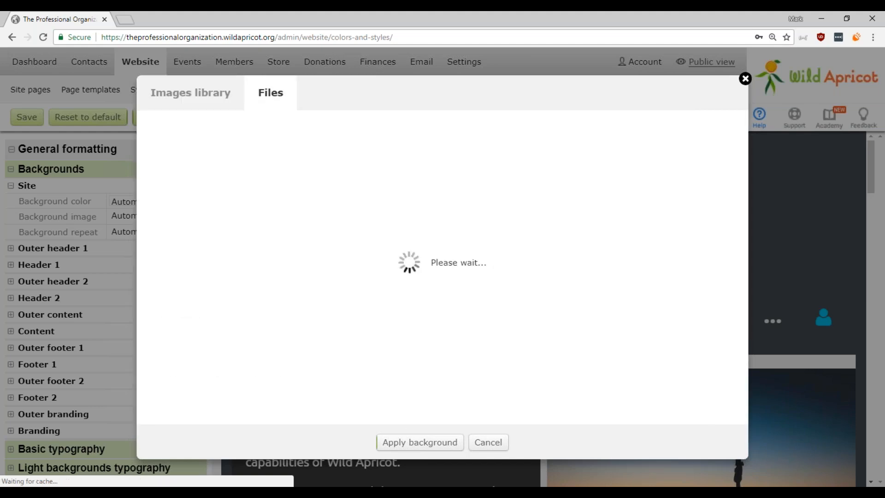
double_click(364, 180)
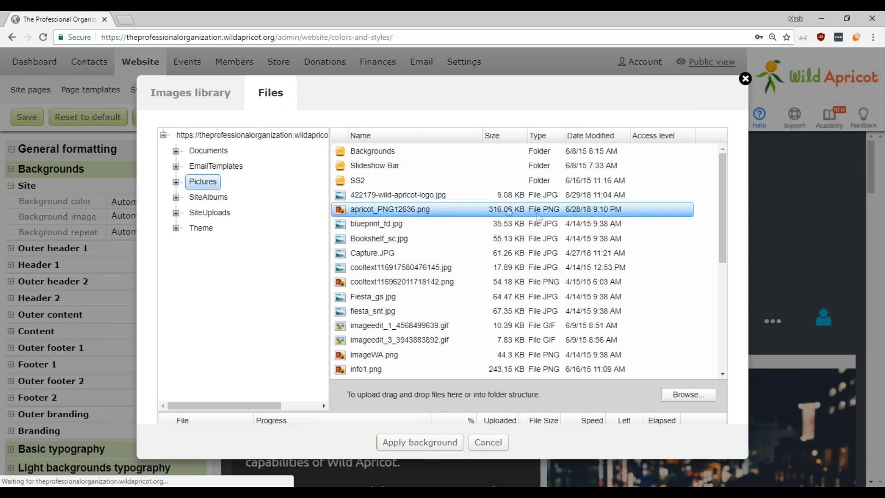
click(420, 210)
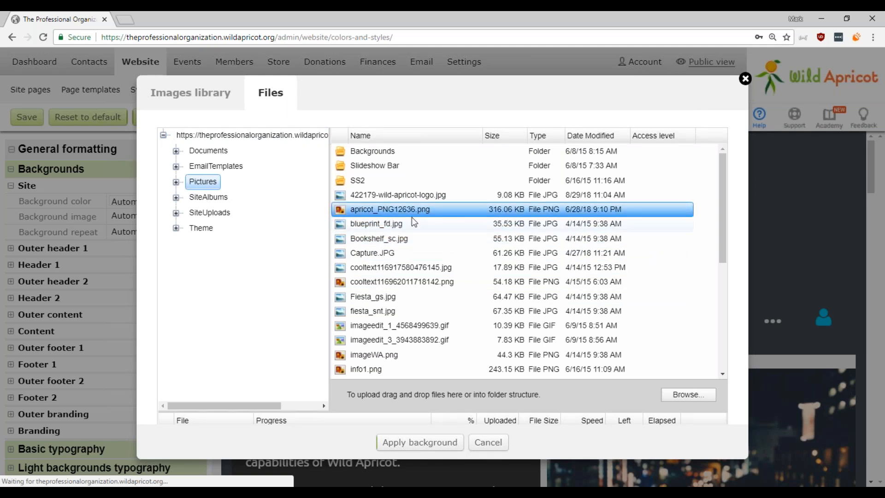
click(418, 442)
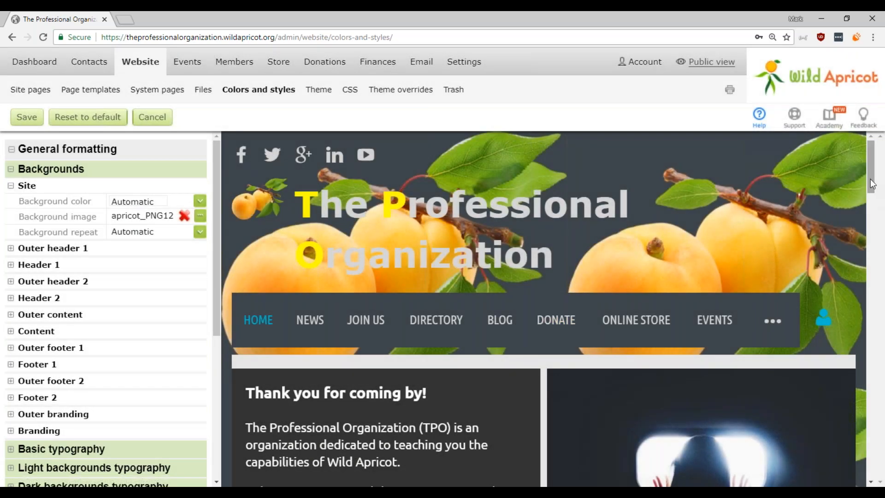
mouse_move(871, 178)
mouse_down()
mouse_move(851, 283)
mouse_move(868, 339)
mouse_move(872, 406)
mouse_move(884, 290)
mouse_move(876, 171)
mouse_up()
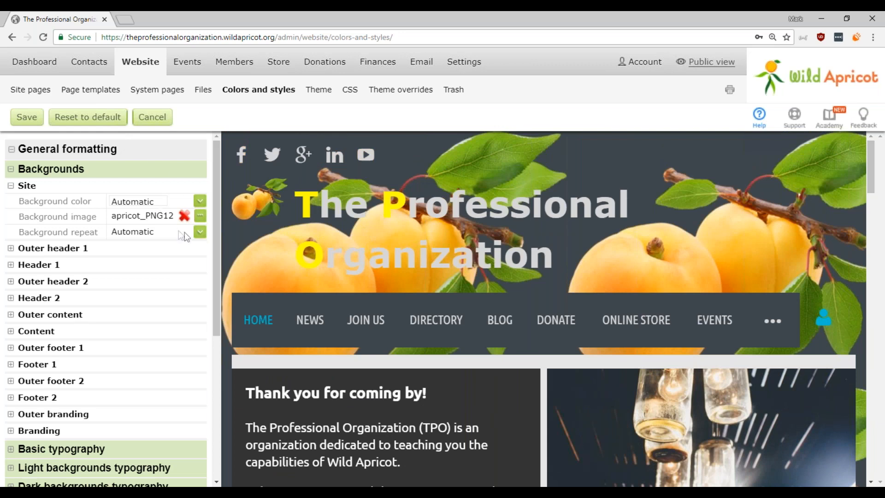
Try the repeat-x and repeat-y background repeat options for the Site image, checking the page preview for each.
click(200, 231)
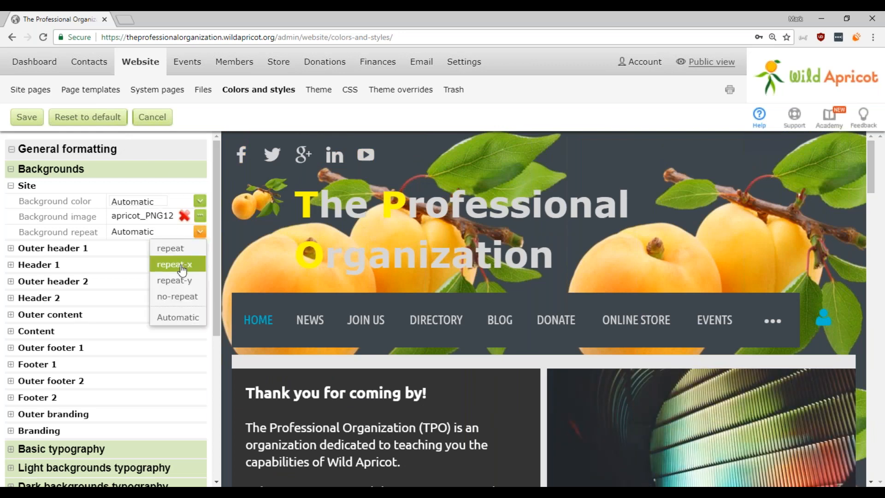
click(182, 266)
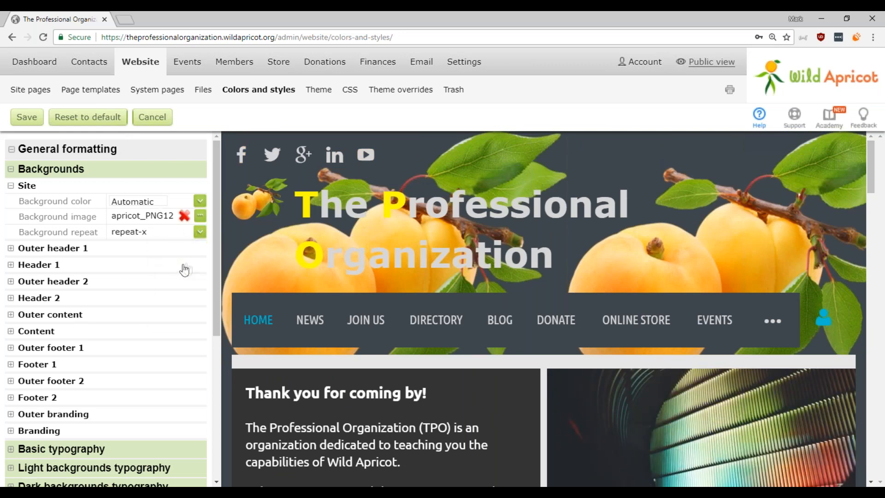
drag(873, 178, 876, 248)
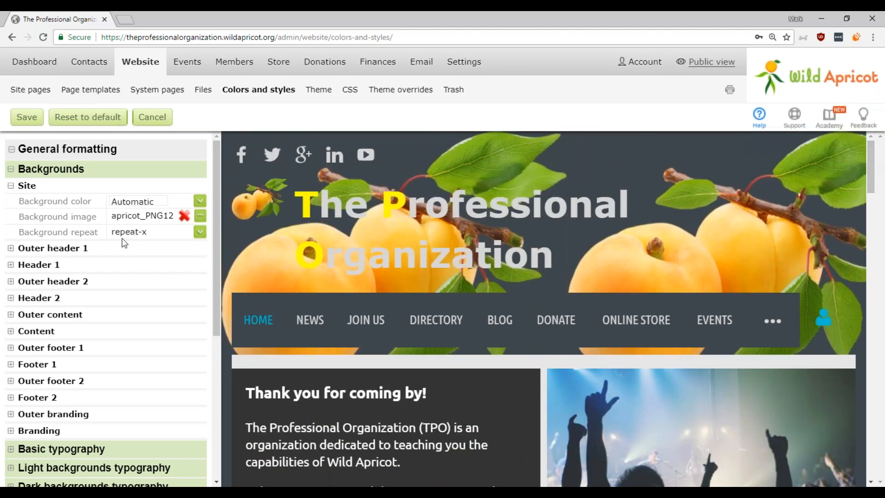
click(200, 231)
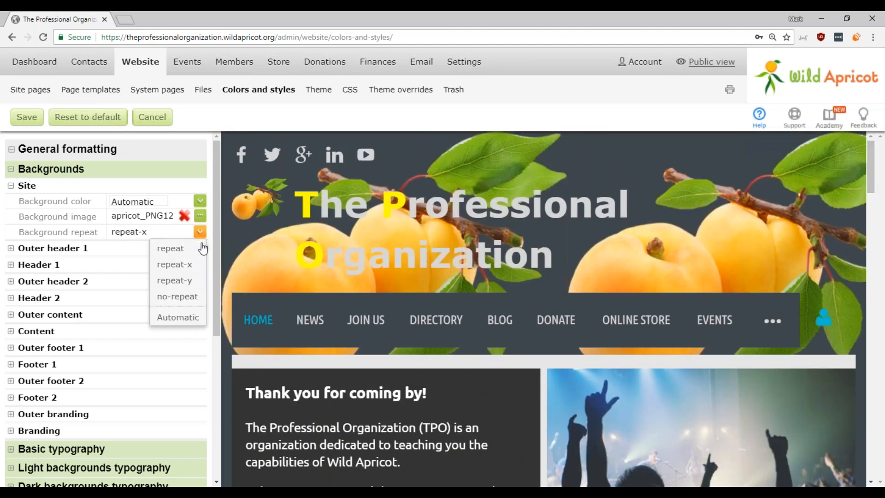
click(189, 282)
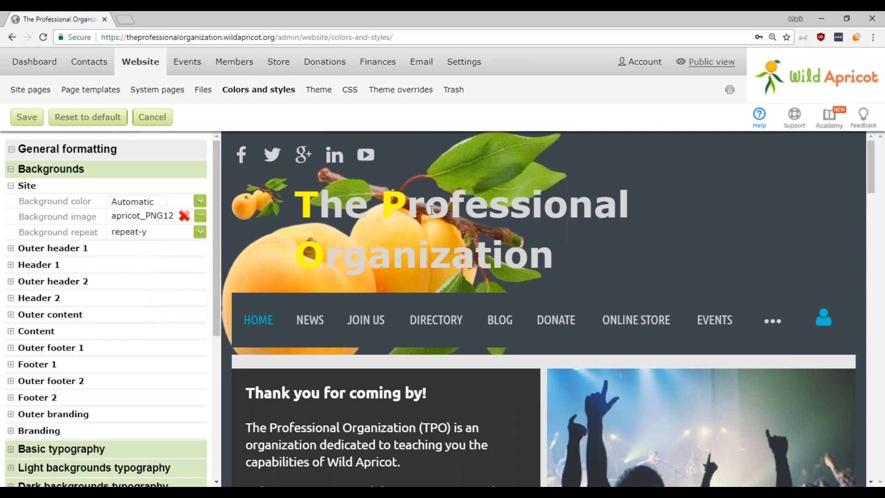
drag(871, 166, 876, 269)
scroll(237, 203, up, 15)
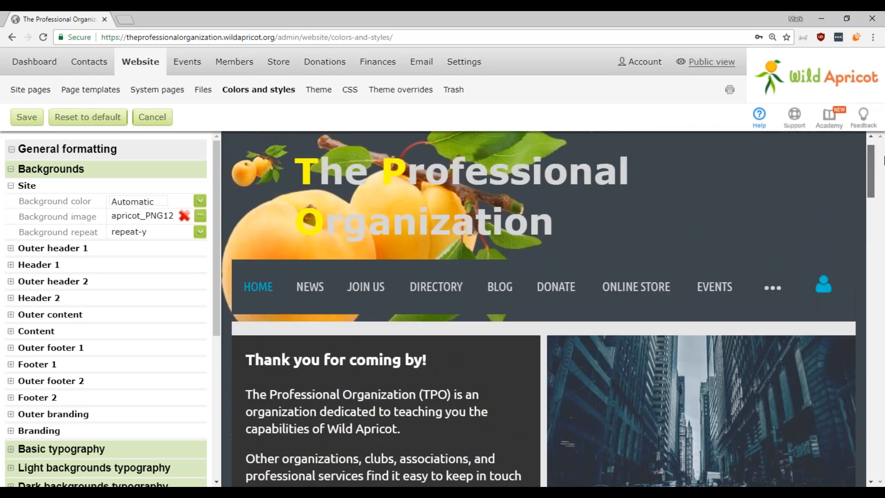
Try the no-repeat option for the Site background image, and switch it to repeat.
click(194, 232)
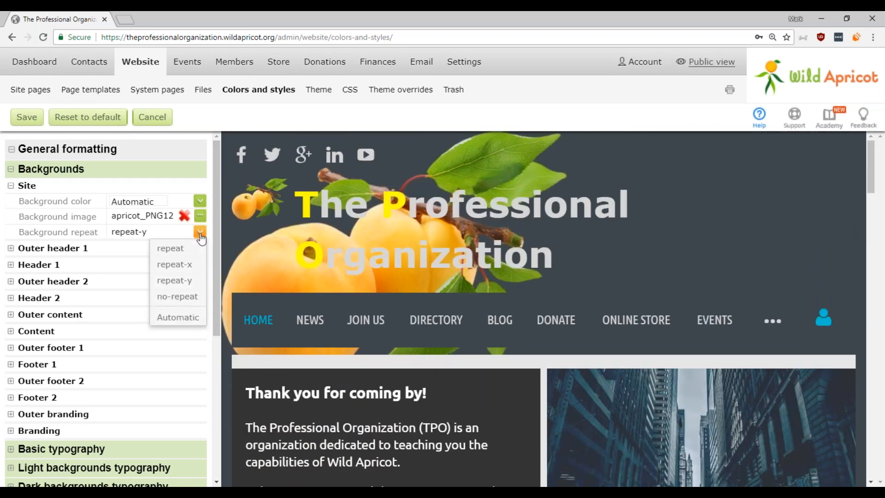
click(178, 297)
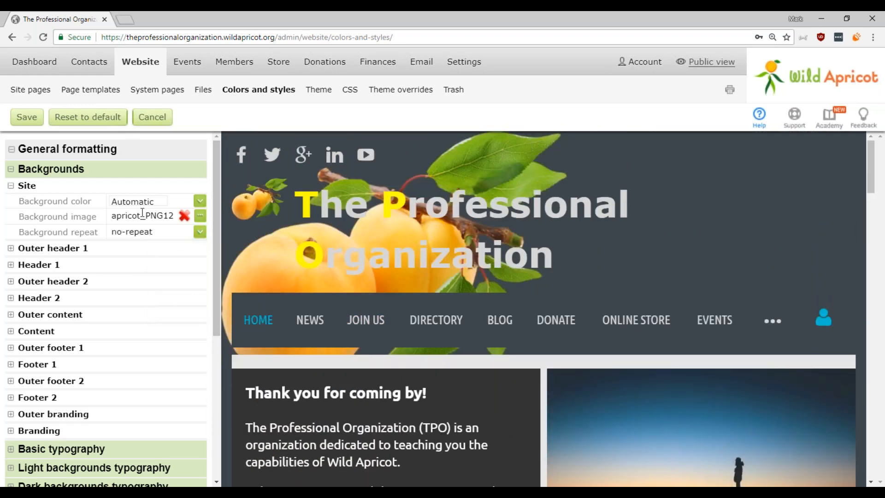
click(199, 232)
click(193, 250)
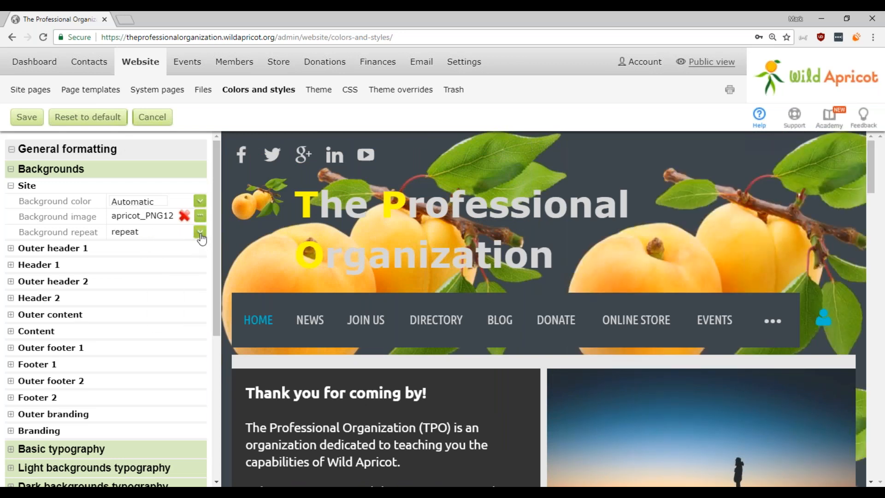
Remove the Site background image and reset its background repeat to Automatic.
click(183, 217)
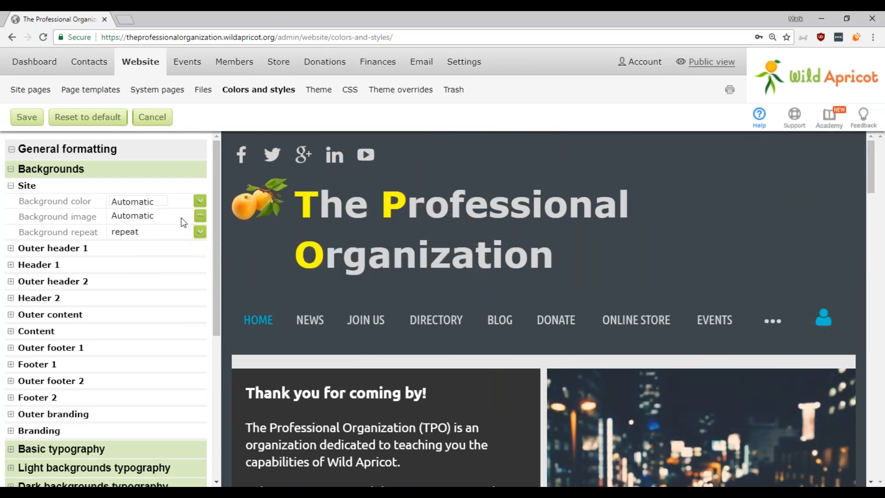
click(199, 232)
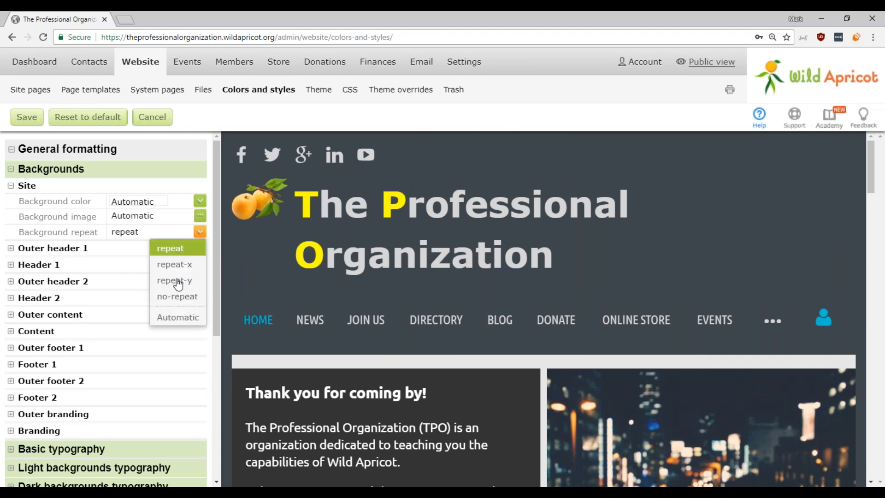
click(179, 317)
click(163, 266)
click(164, 266)
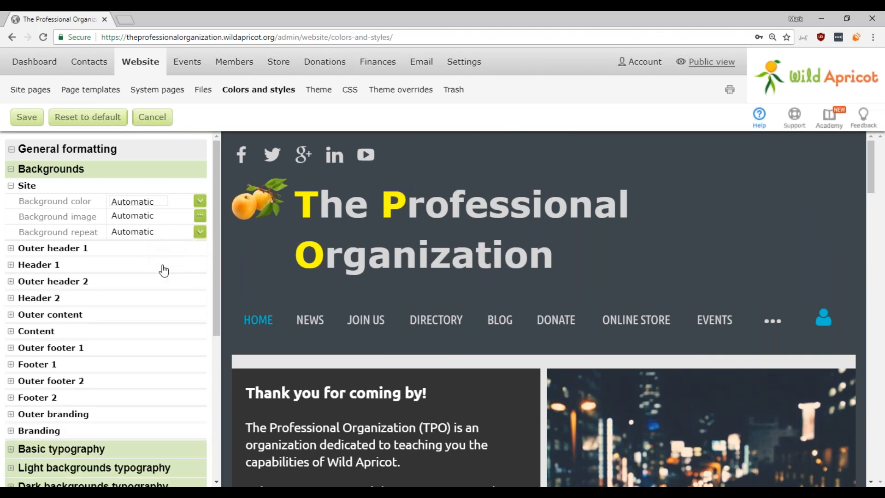
Collapse the Site settings and set the Outer header 1 background color to #6ECFF6.
click(12, 188)
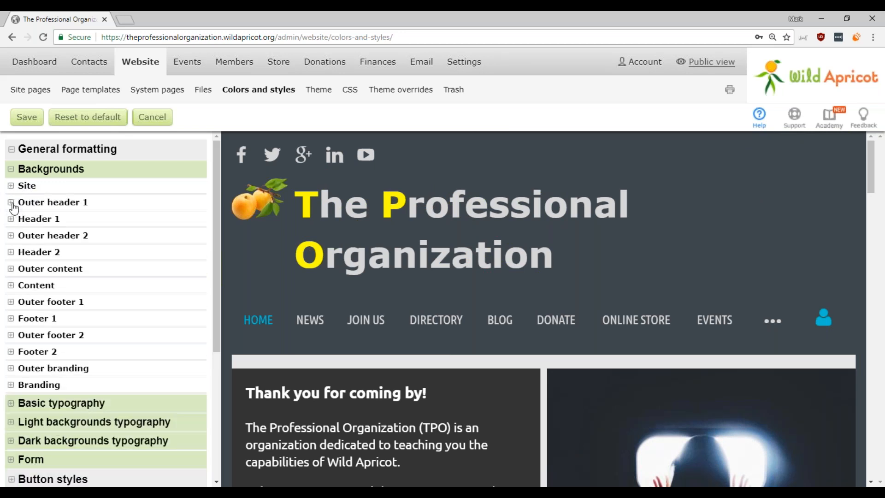
click(12, 203)
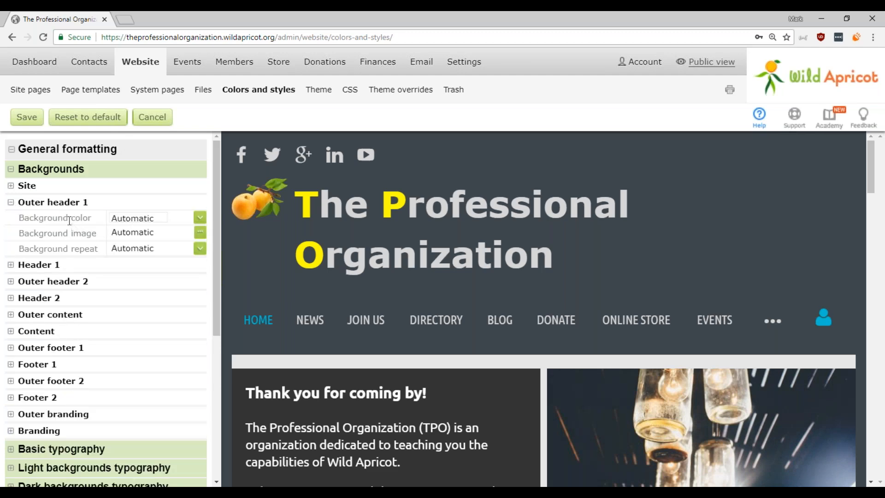
drag(54, 221, 89, 220)
click(199, 217)
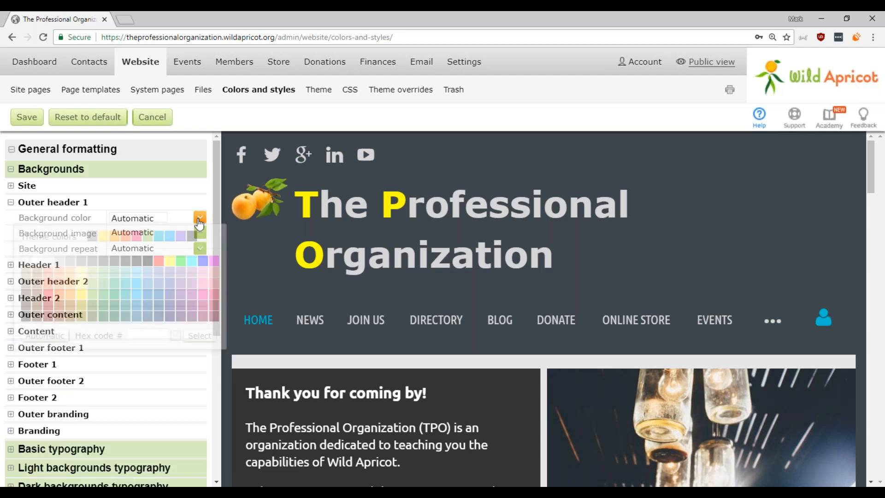
click(136, 272)
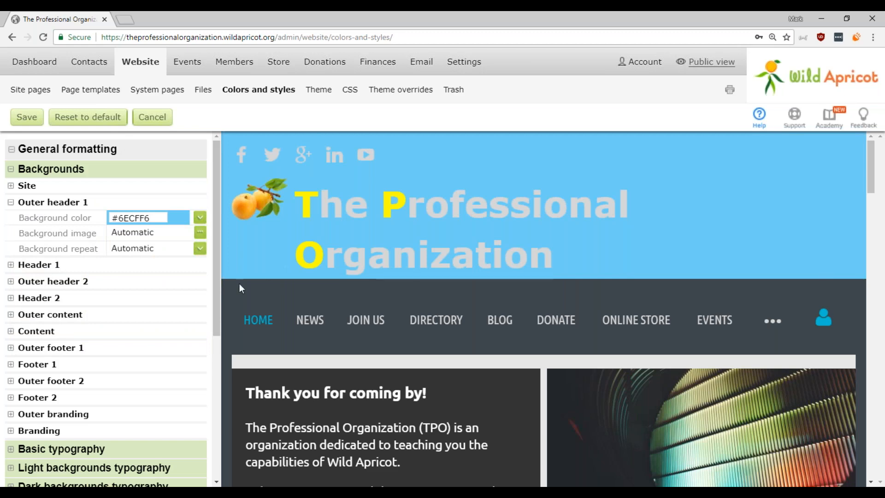
Set the Header 1 background color to #F7941D.
click(11, 266)
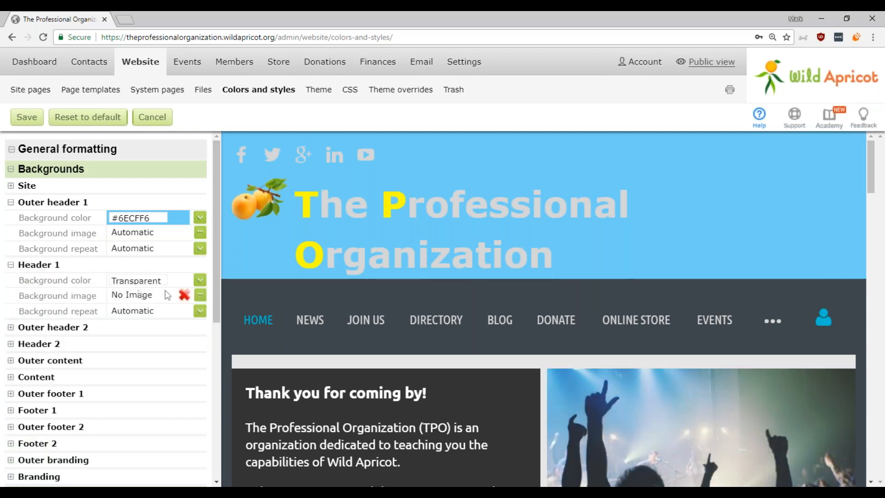
click(200, 282)
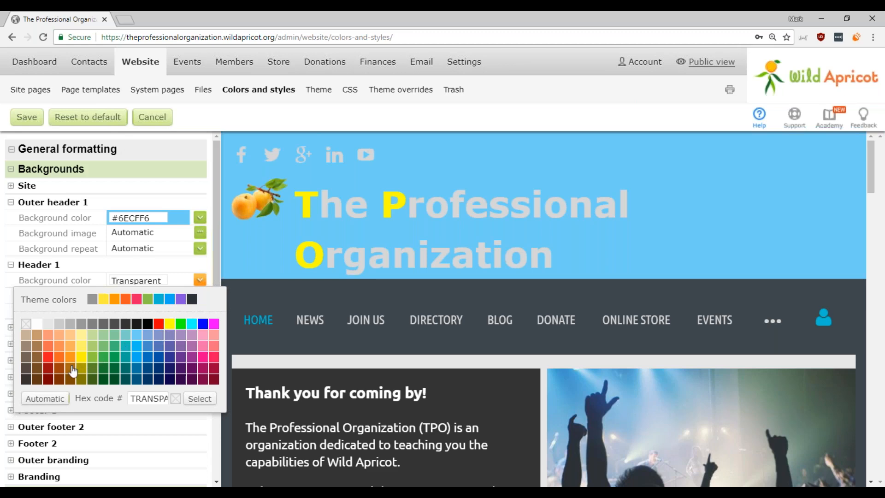
click(72, 368)
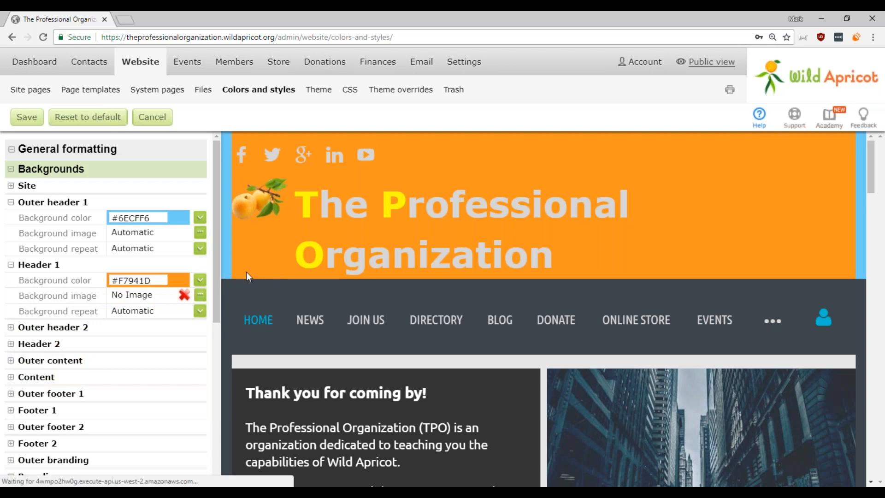
Set the Outer header 2 background color to #8882BE and the Header 2 background color to #F49AC2.
click(14, 327)
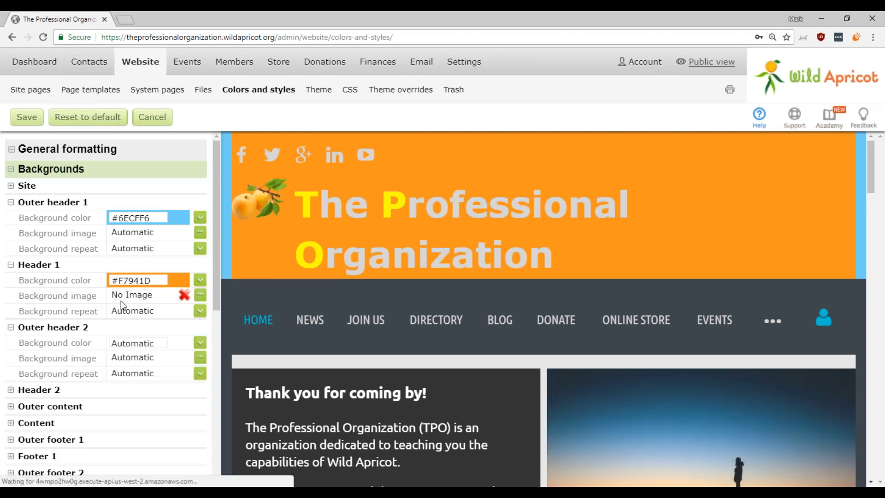
scroll(124, 304, down, 1)
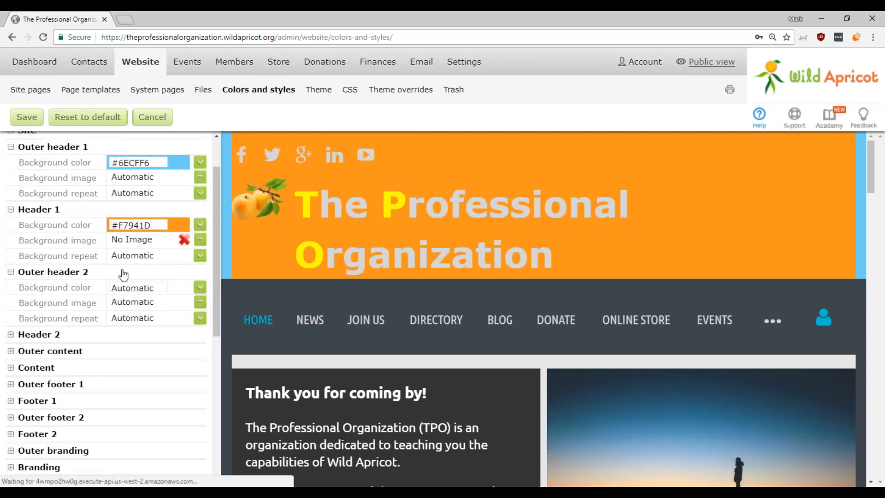
click(200, 288)
click(171, 347)
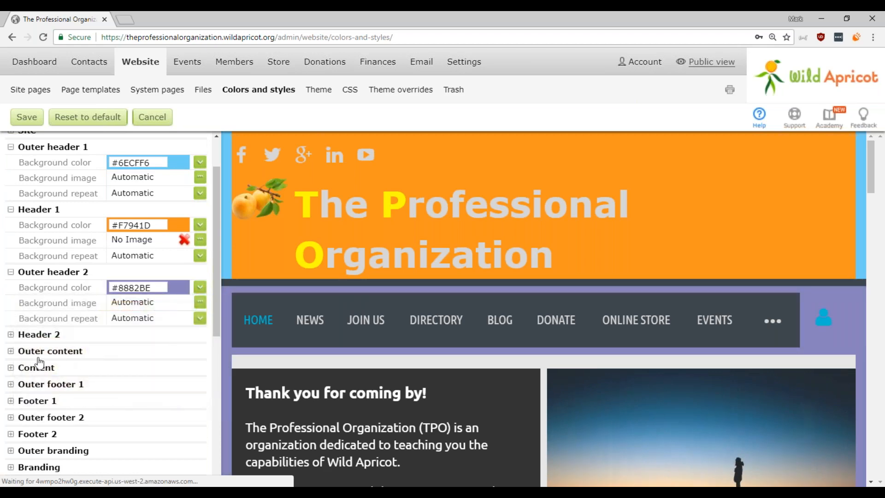
click(11, 335)
click(199, 355)
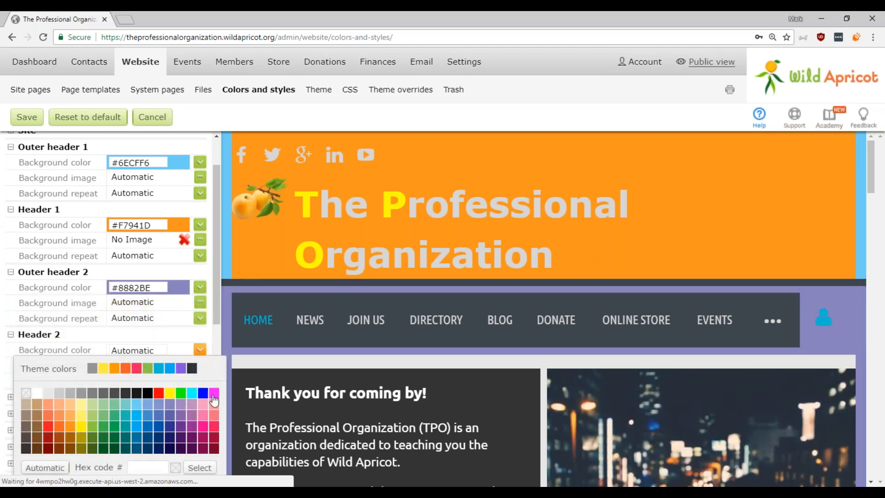
click(197, 401)
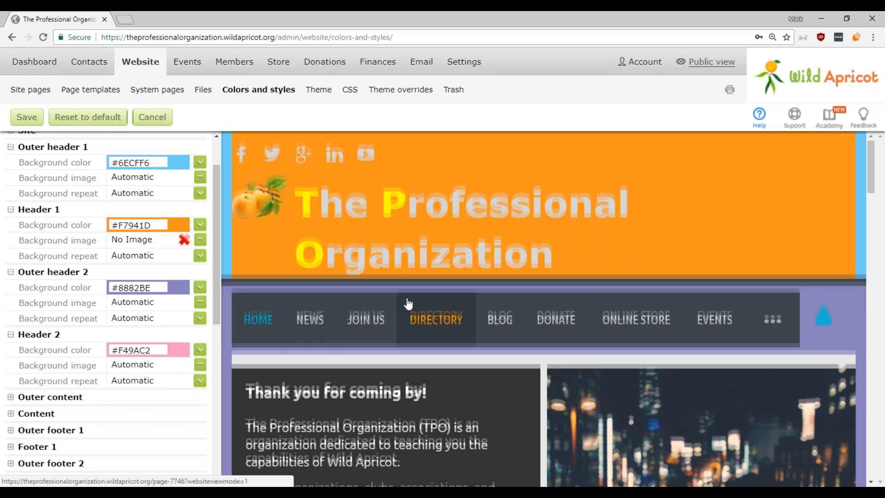
scroll(405, 309, down, 15)
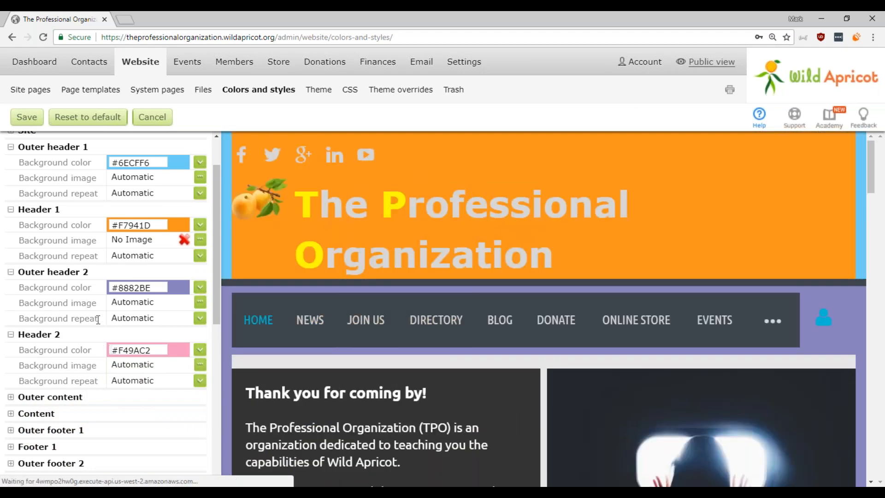
Set the Outer content background color to #C69C6E and the Content background color to #A2D39C.
scroll(106, 276, down, 1)
click(11, 342)
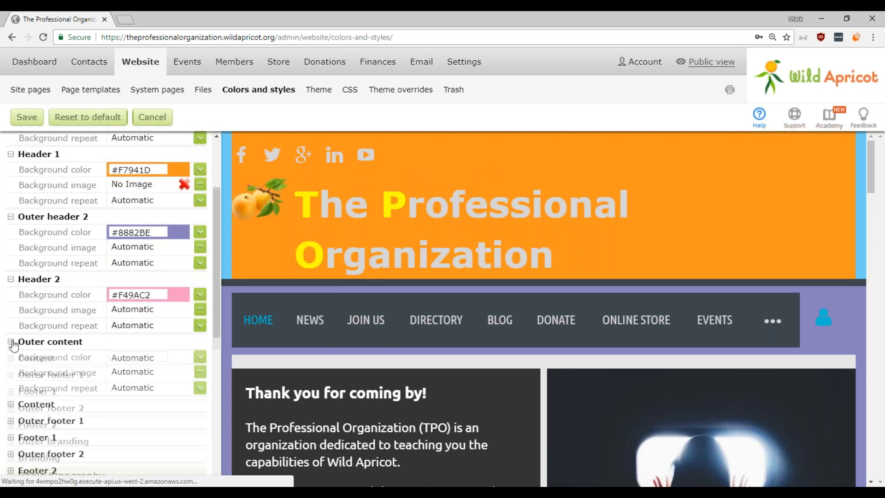
click(202, 358)
click(36, 415)
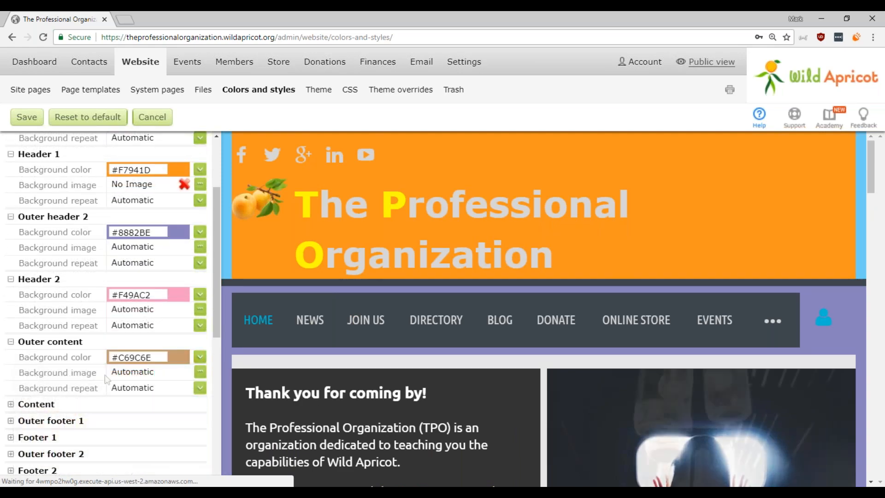
scroll(106, 379, down, 1)
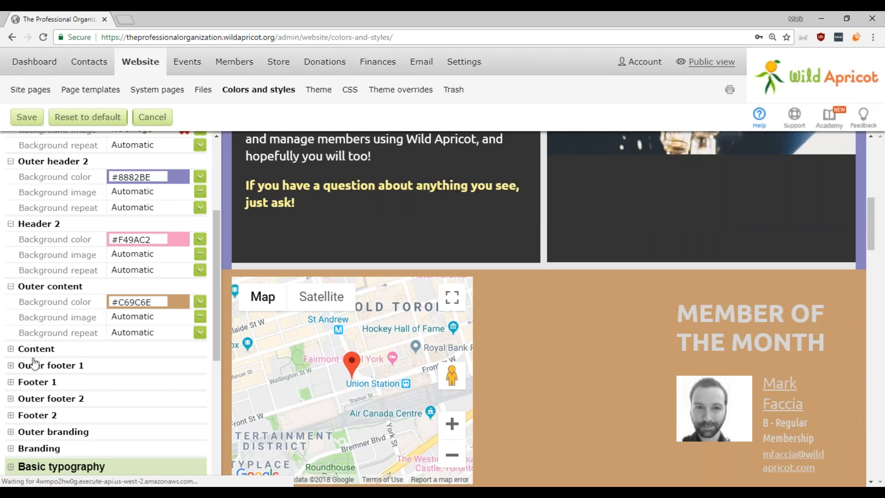
click(11, 349)
click(199, 365)
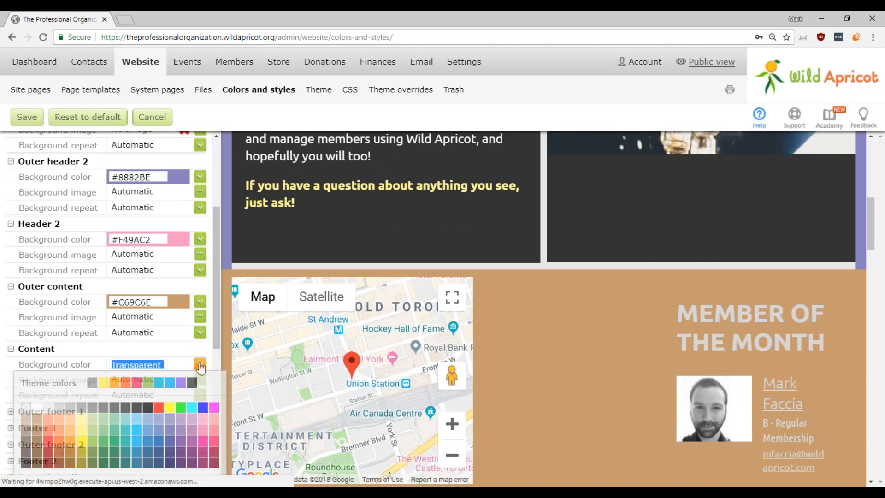
click(105, 423)
scroll(198, 274, down, 1)
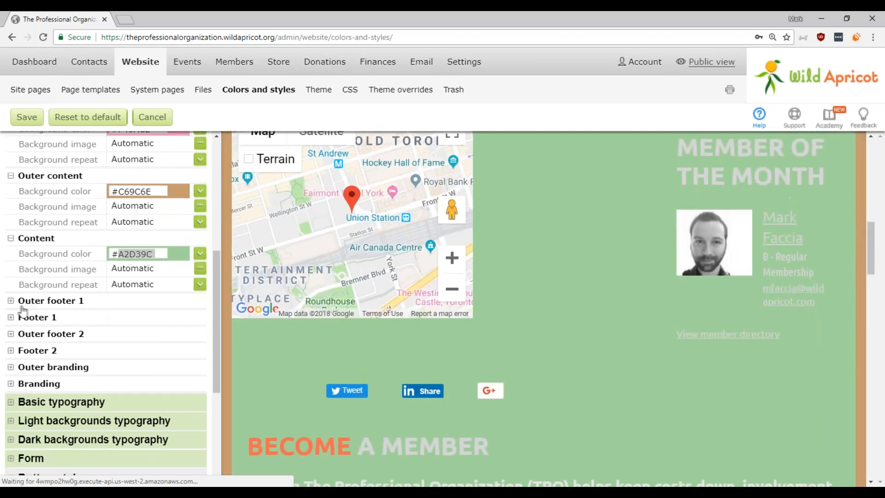
Set the Outer footer 1 background color to #FFF79A and the Footer 1 background color to #F6989D.
click(11, 300)
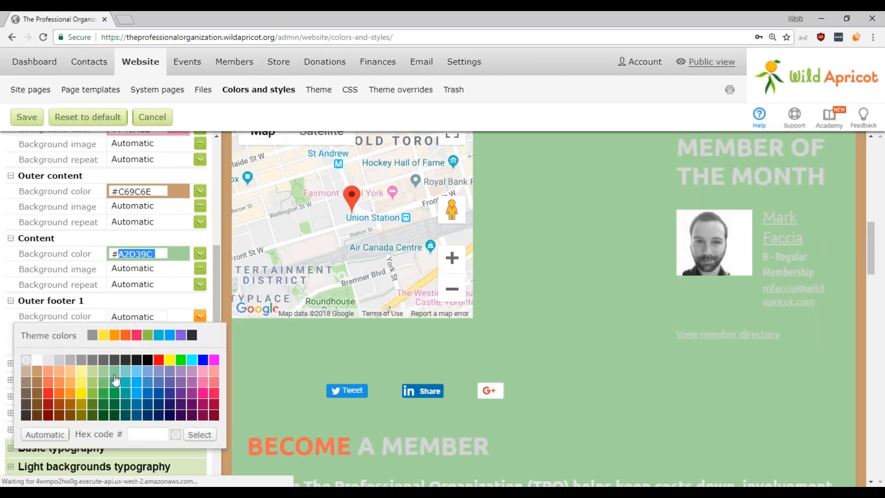
click(81, 378)
scroll(437, 336, down, 15)
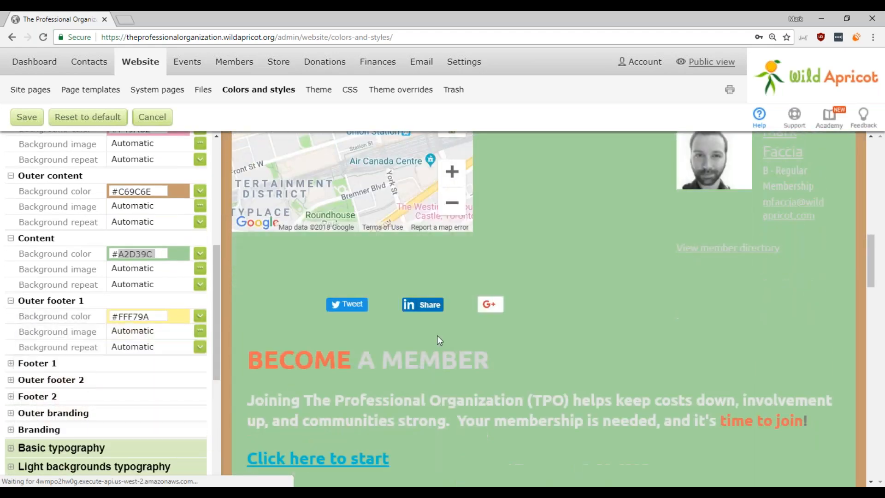
scroll(215, 312, down, 2)
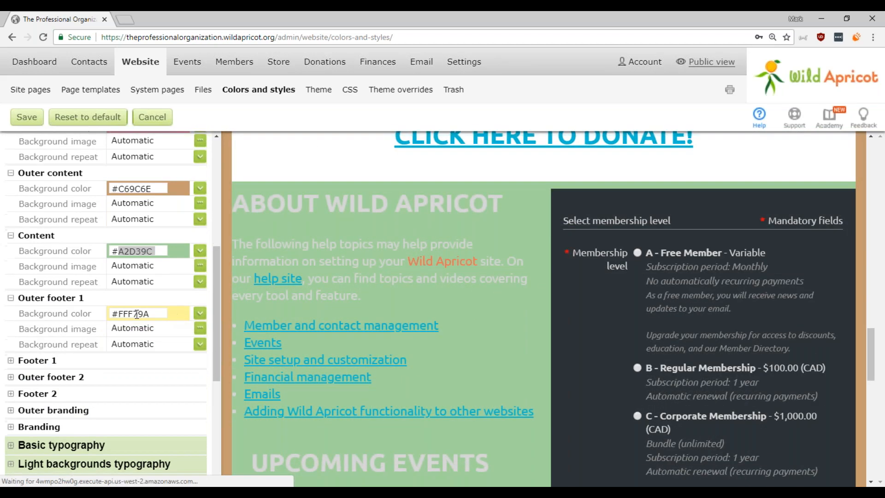
click(11, 308)
click(199, 324)
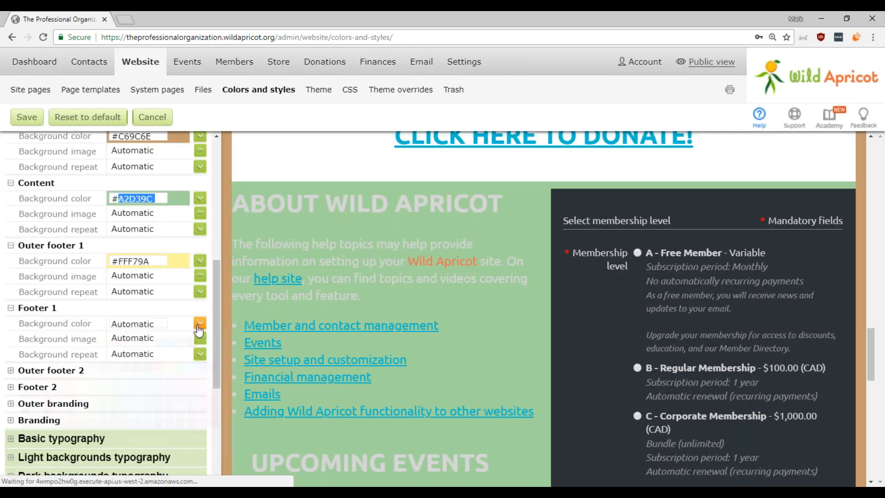
click(214, 383)
scroll(429, 306, down, 12)
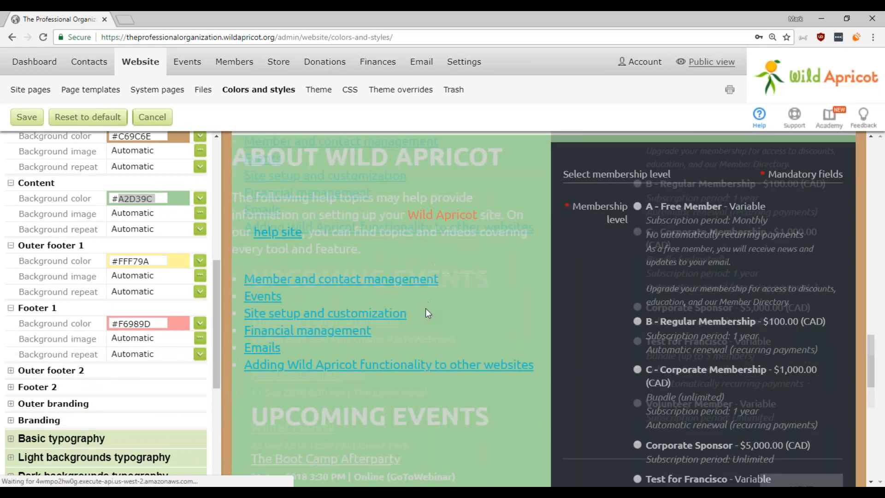
Review the recolored page in the preview and discard the unsaved background changes.
scroll(438, 323, up, 10)
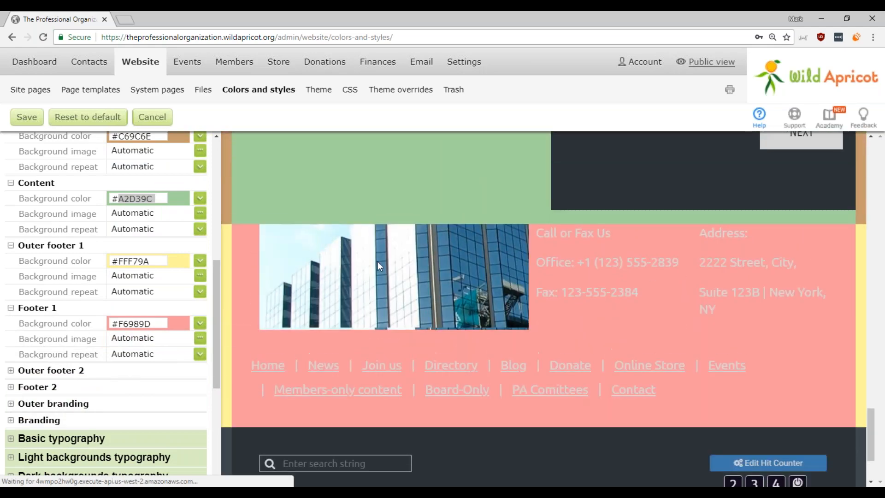
scroll(660, 352, up, 12)
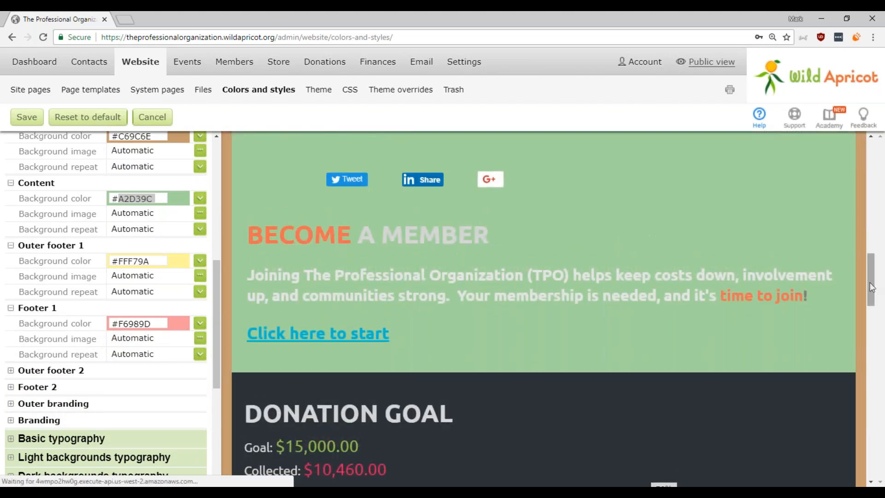
scroll(775, 187, up, 1)
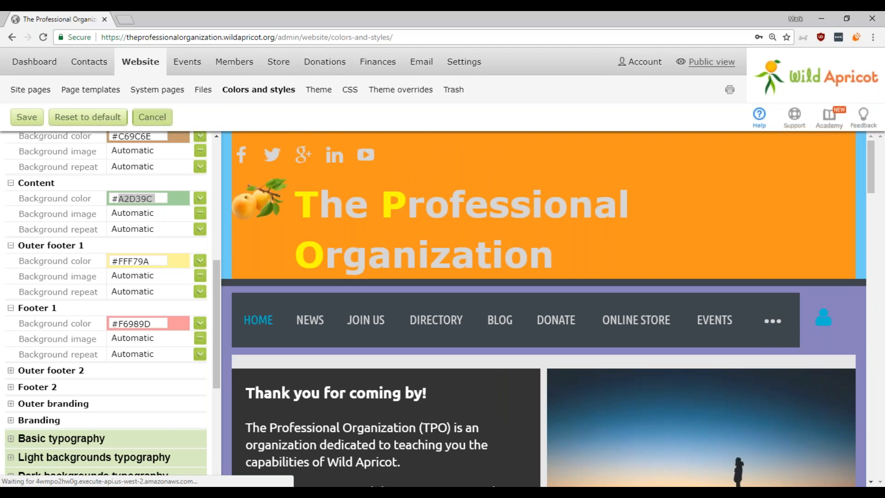
click(155, 118)
click(495, 97)
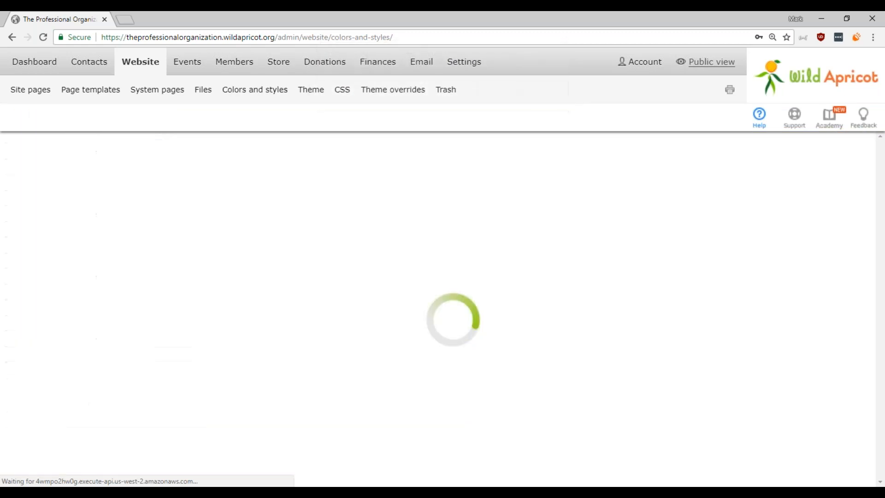
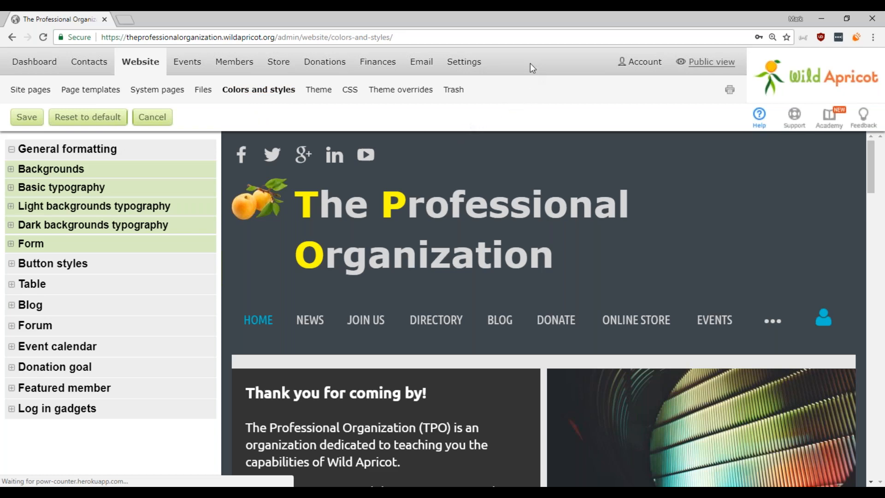
Open the Widgets code page from the full list of settings.
mouse_move(462, 66)
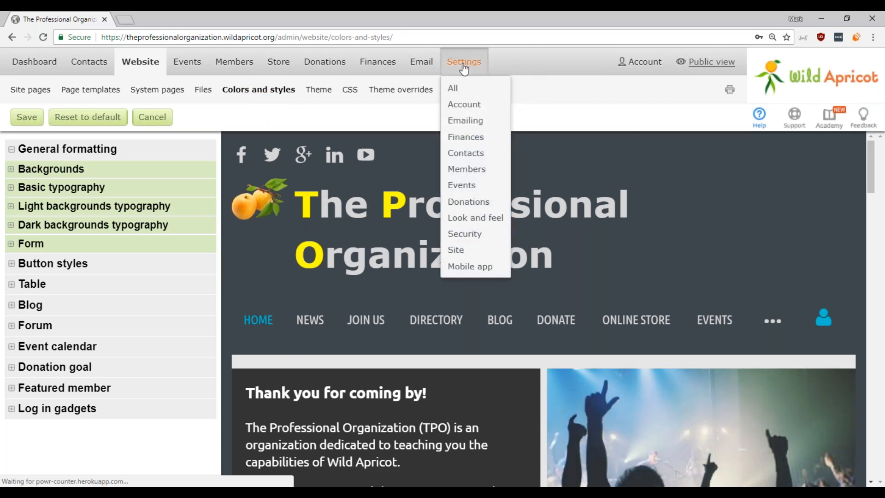
click(464, 91)
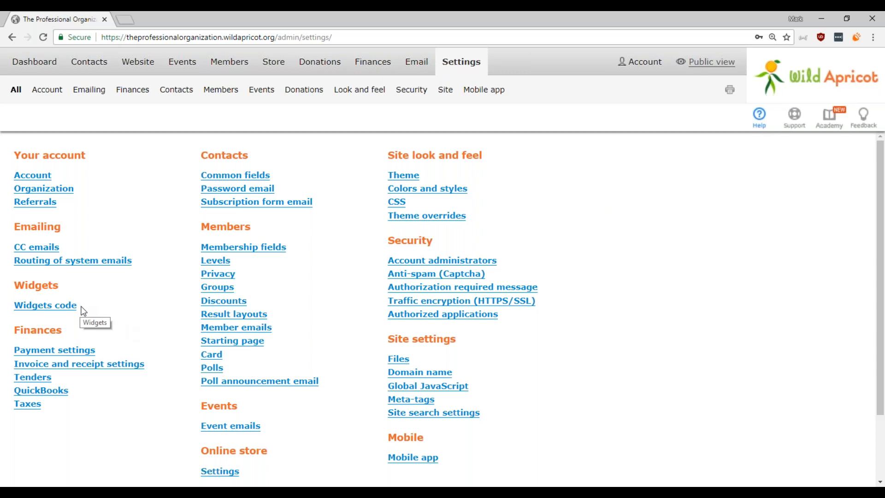
click(54, 310)
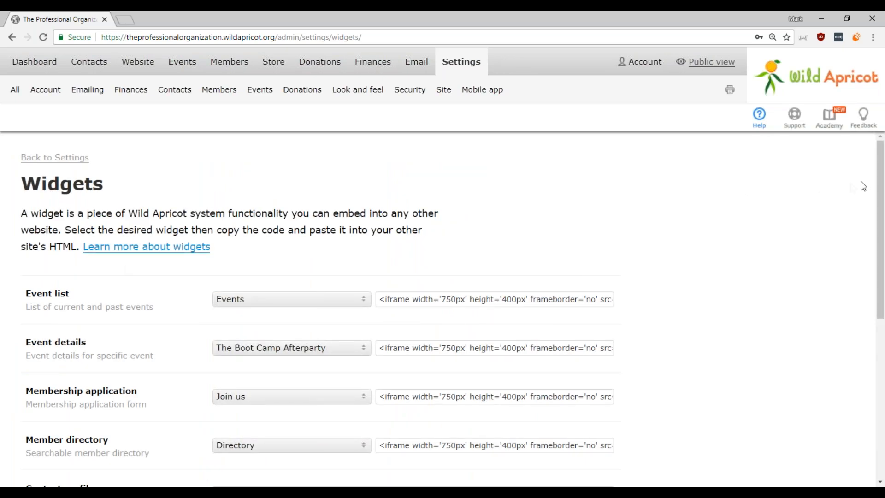
Examine the available widgets, especially the Event list widget and its description.
drag(878, 183, 861, 250)
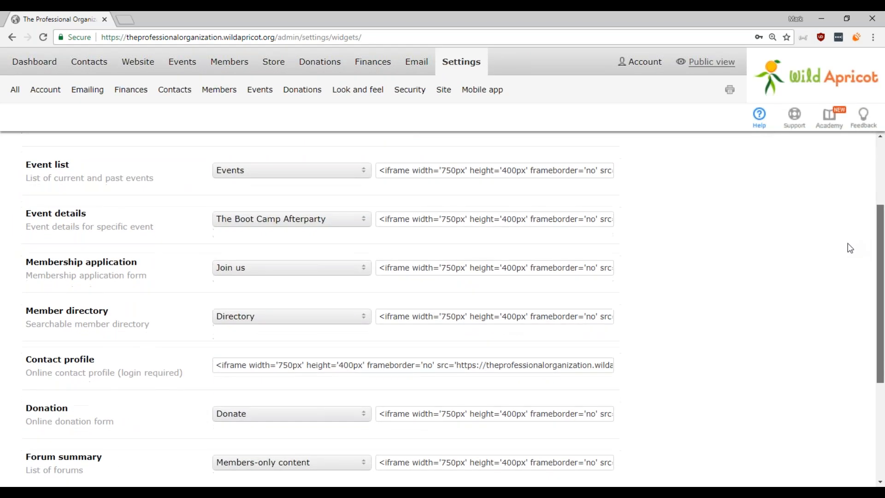
drag(26, 162, 92, 172)
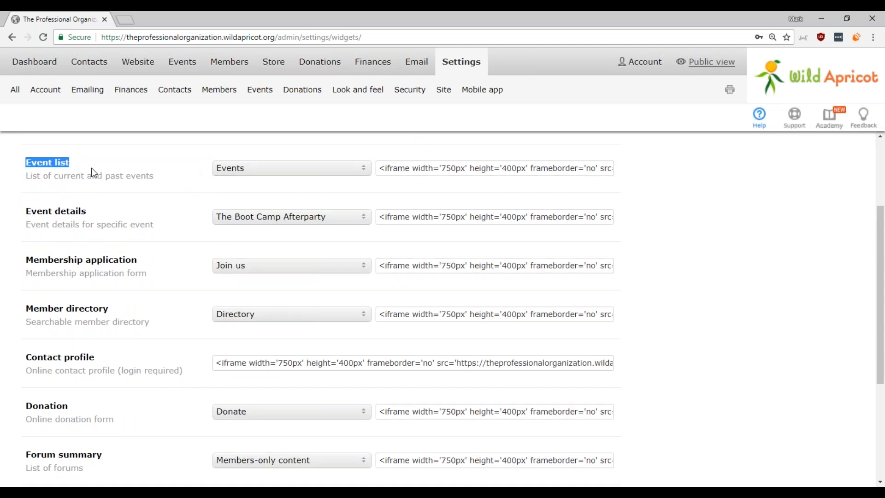
drag(26, 176, 137, 179)
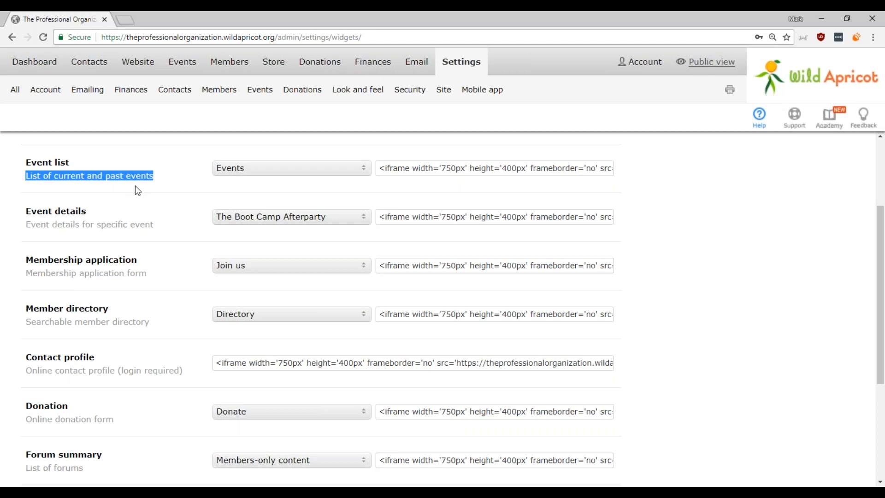
click(133, 195)
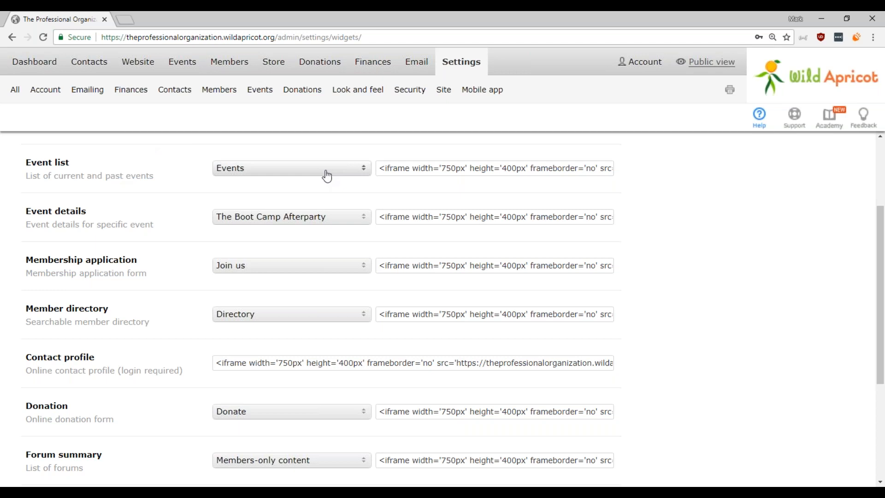
Choose Winter Potluck as the event for the Event details widget.
double_click(39, 210)
drag(40, 211, 61, 208)
click(60, 208)
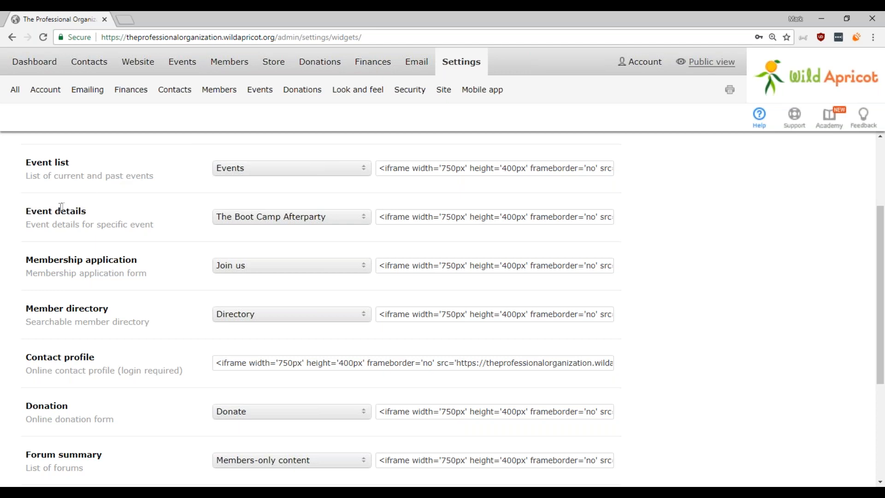
click(289, 225)
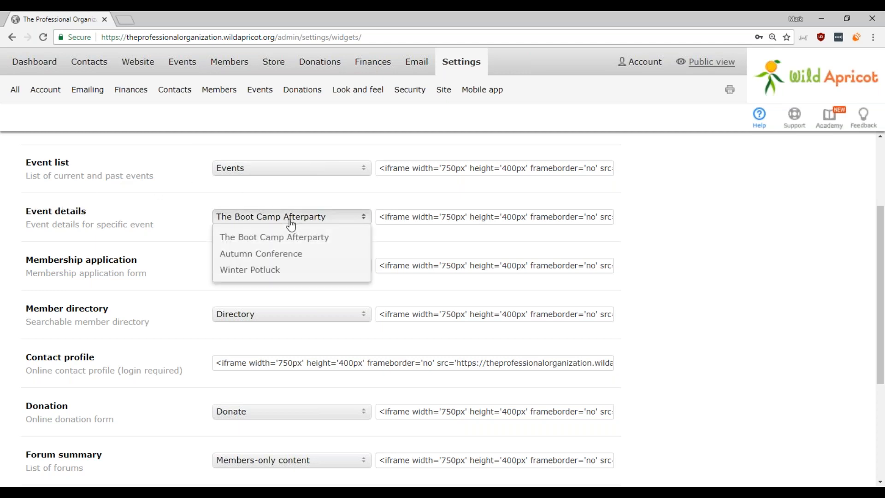
click(292, 273)
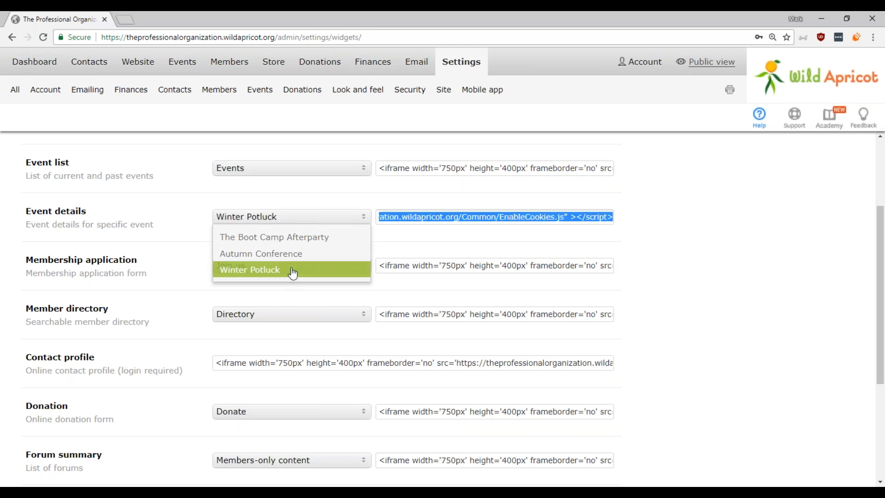
Set the Event details widget to The Boot Camp Afterparty and copy its embed code.
click(295, 221)
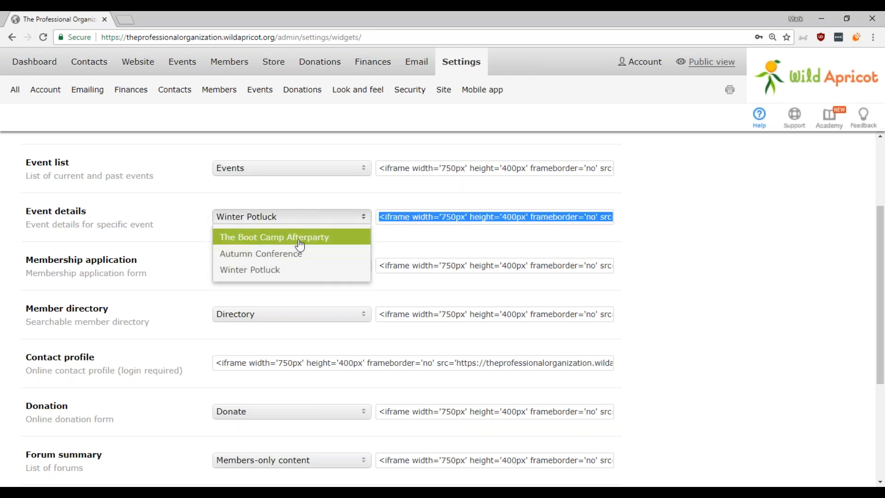
click(338, 242)
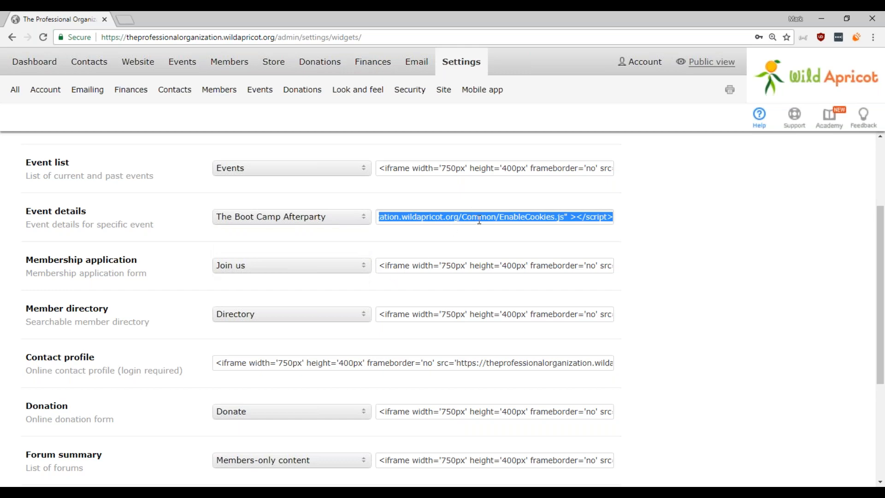
scroll(458, 292, up, 1)
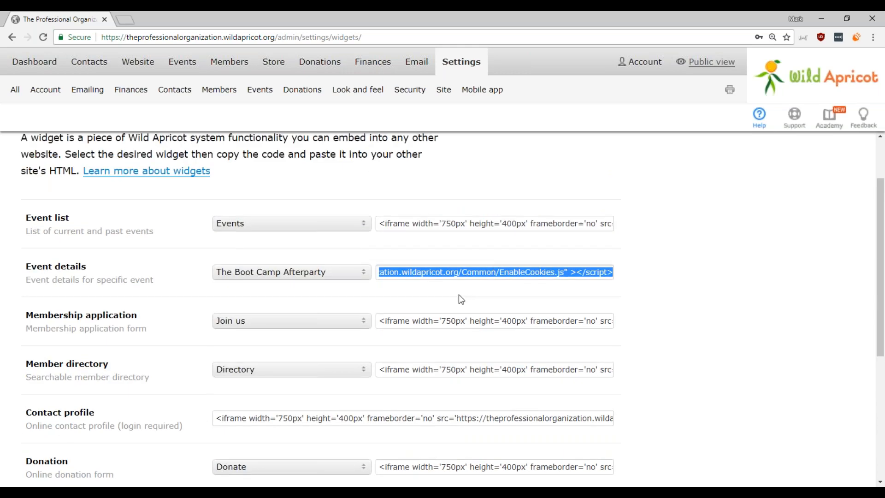
right_click(457, 271)
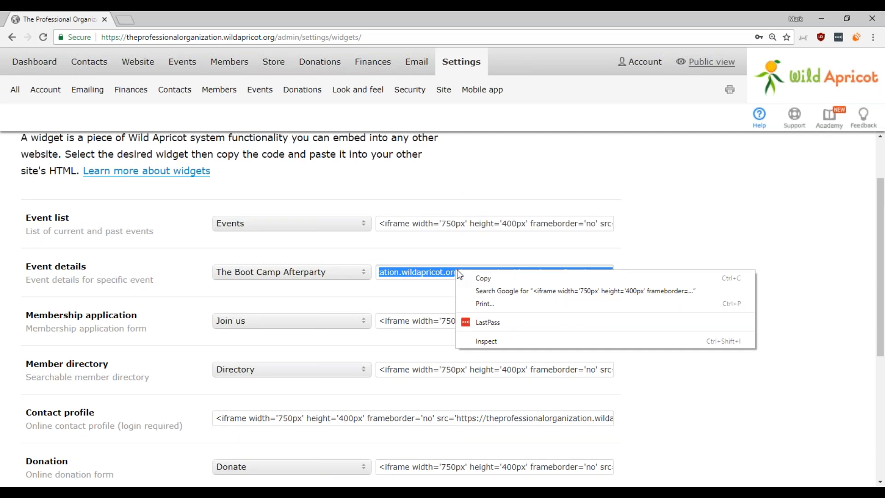
click(480, 278)
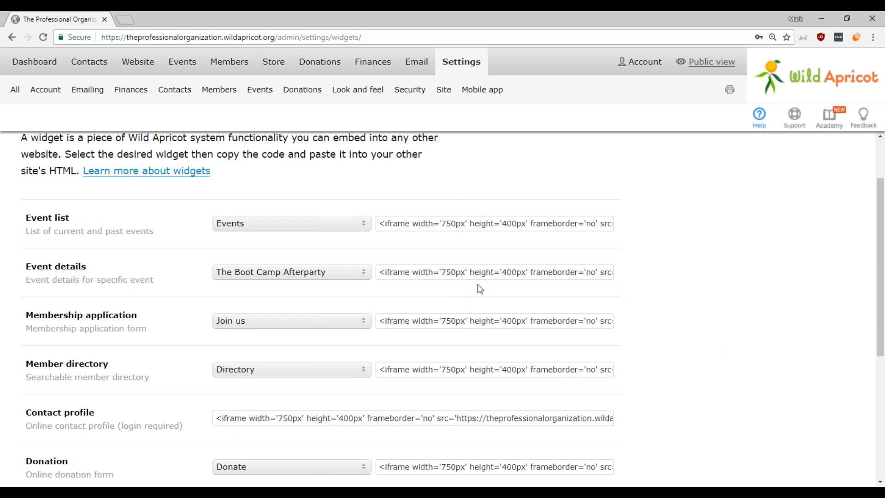
Open Notepad, paste the widget code into the blank document, and turn on word wrap.
click(26, 491)
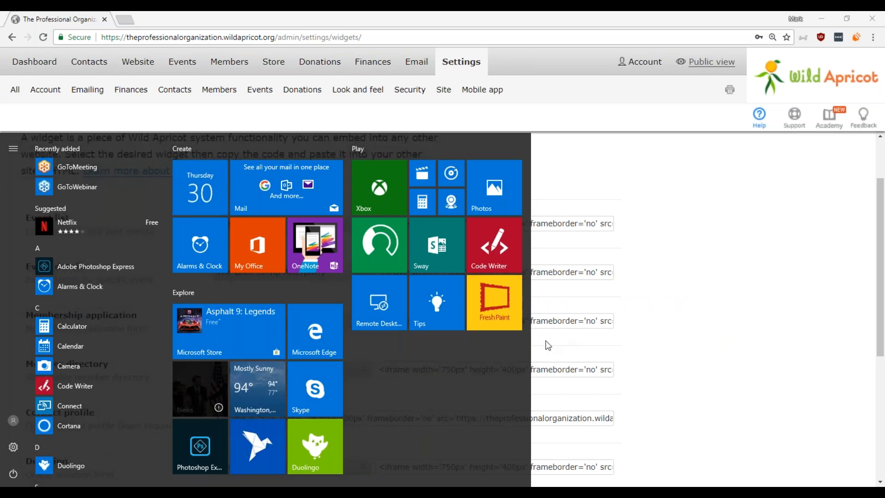
click(548, 346)
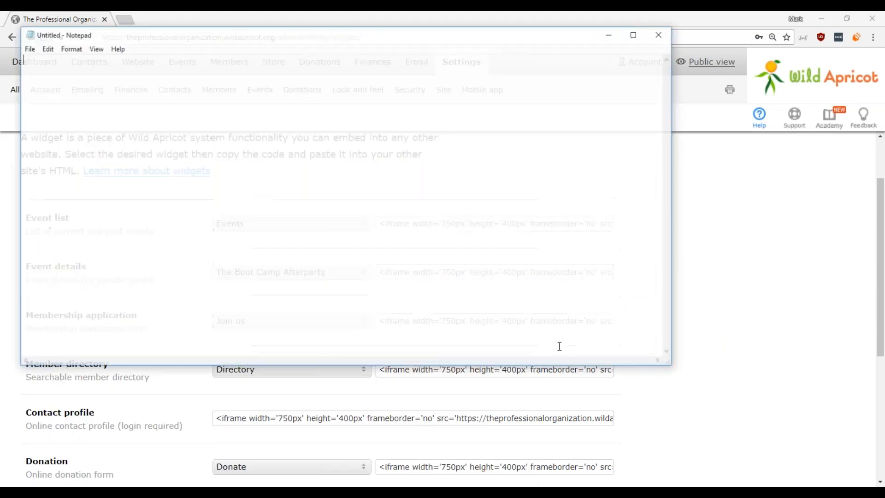
drag(466, 43, 633, 103)
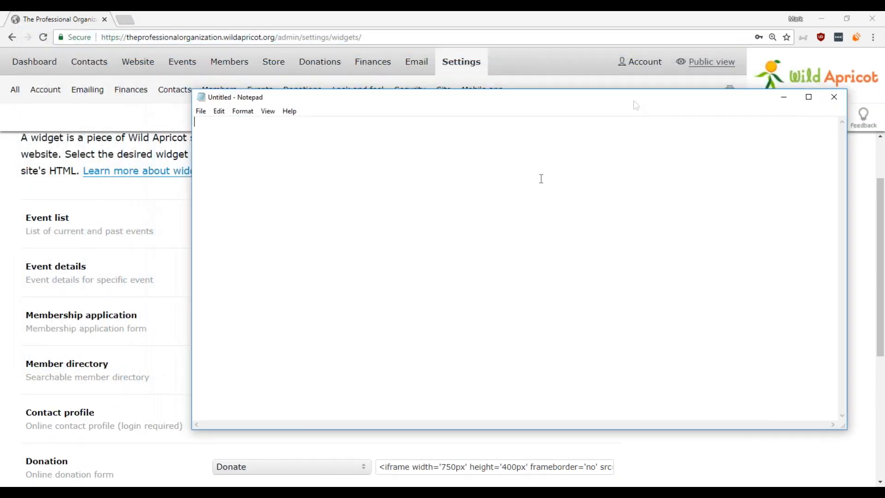
key(ctrl+v)
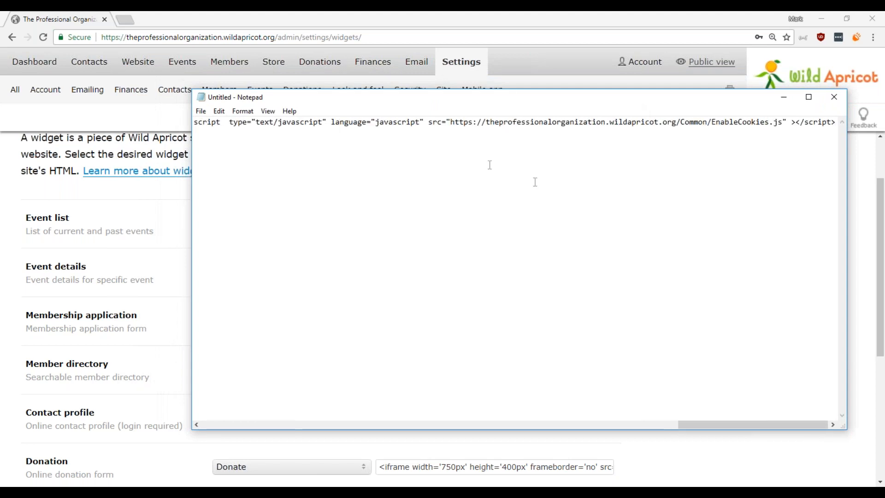
click(242, 112)
click(257, 122)
click(434, 162)
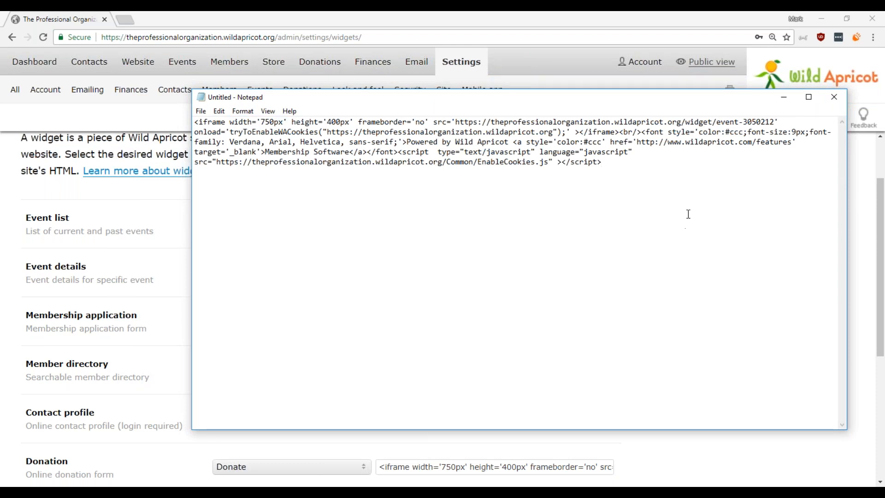
Examine the pasted widget code, especially the iframe's width and height attributes.
key(ctrl+a)
click(421, 259)
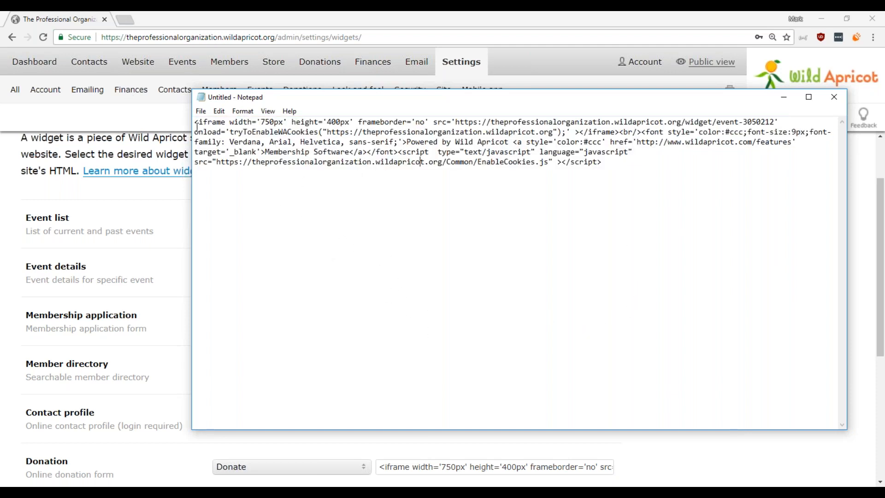
drag(193, 125, 350, 125)
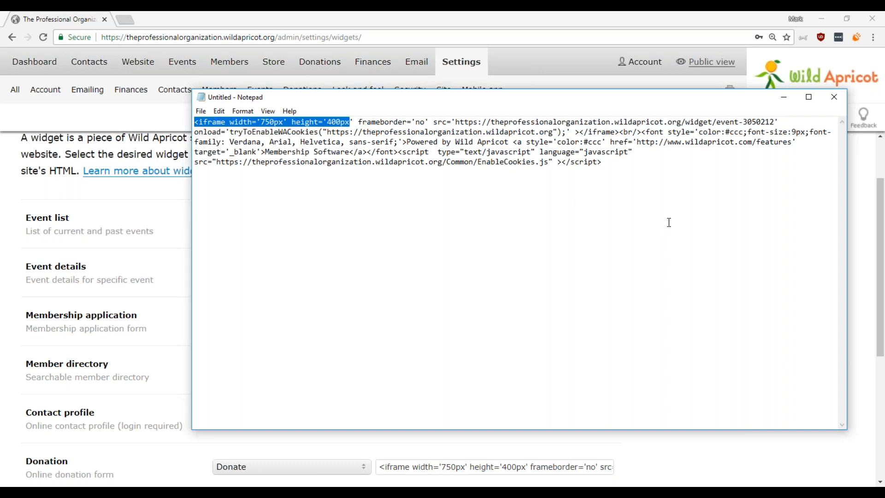
Return to the Widgets page in the browser and check the page choices for the Membership application and Forum widgets.
click(162, 271)
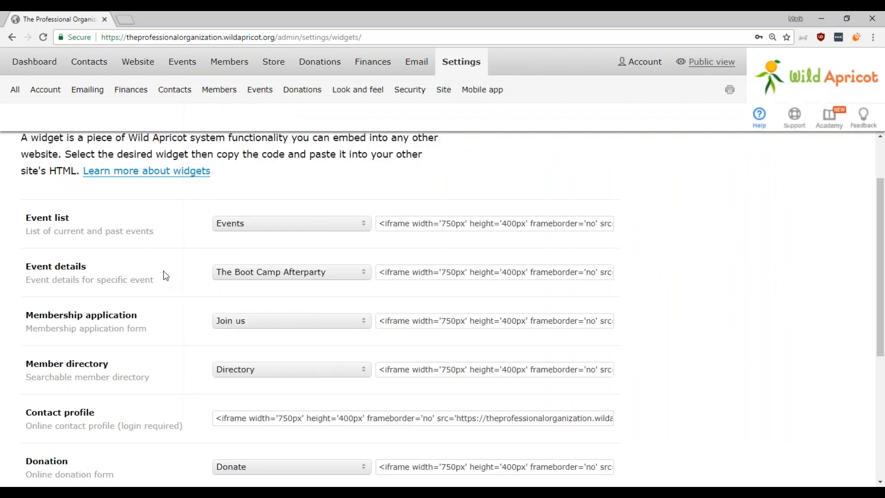
scroll(176, 260, down, 2)
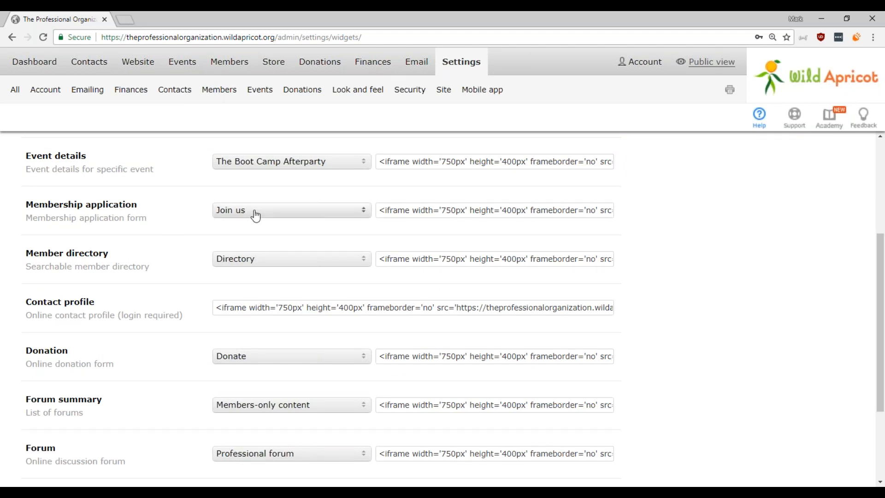
click(260, 212)
click(260, 213)
click(253, 215)
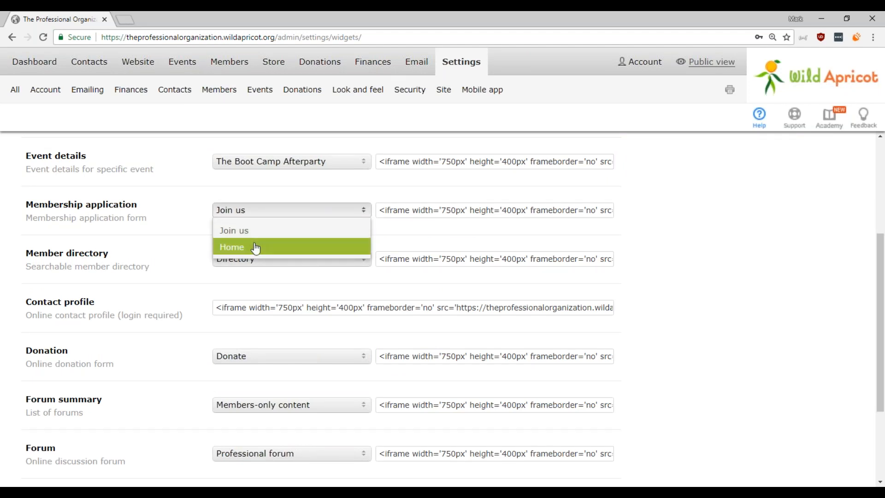
click(170, 232)
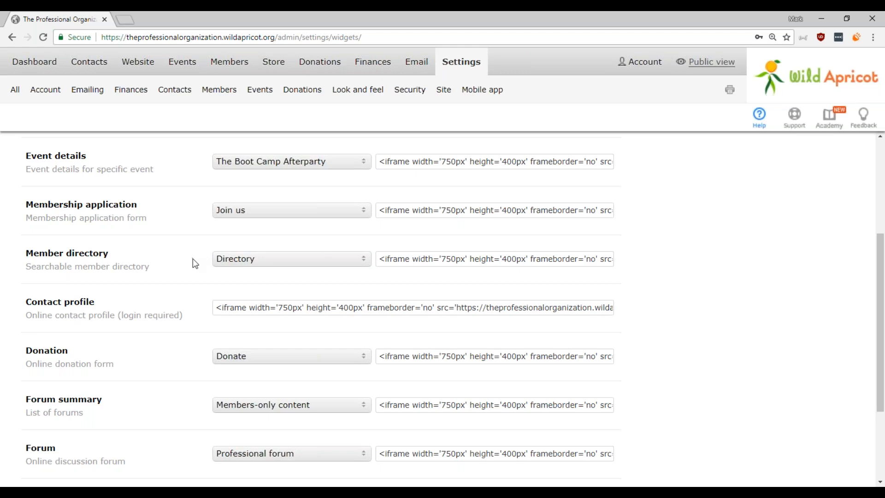
scroll(174, 270, down, 3)
scroll(173, 279, down, 1)
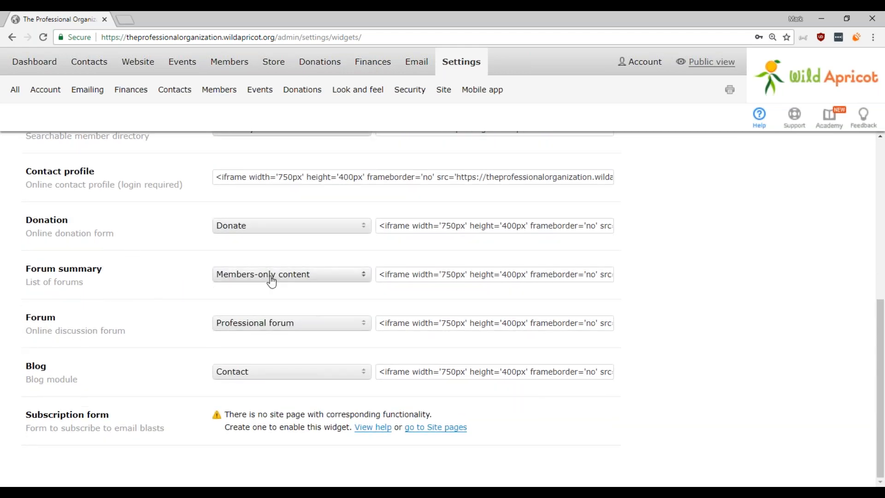
click(336, 322)
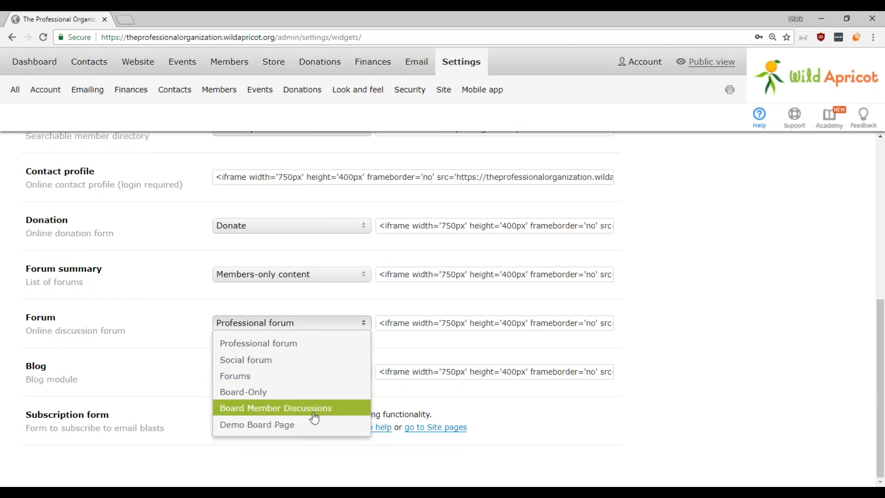
click(160, 312)
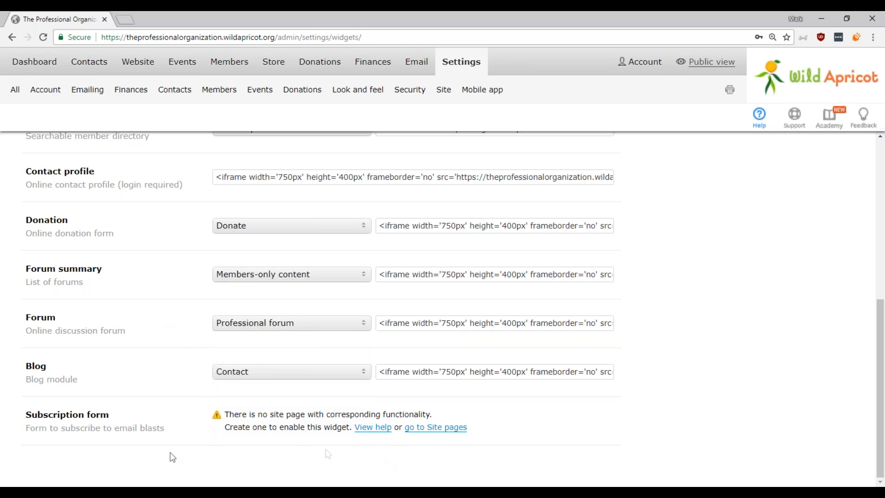
Read the notice shown for the Subscription form widget.
drag(39, 420, 95, 408)
click(102, 409)
drag(227, 416, 433, 411)
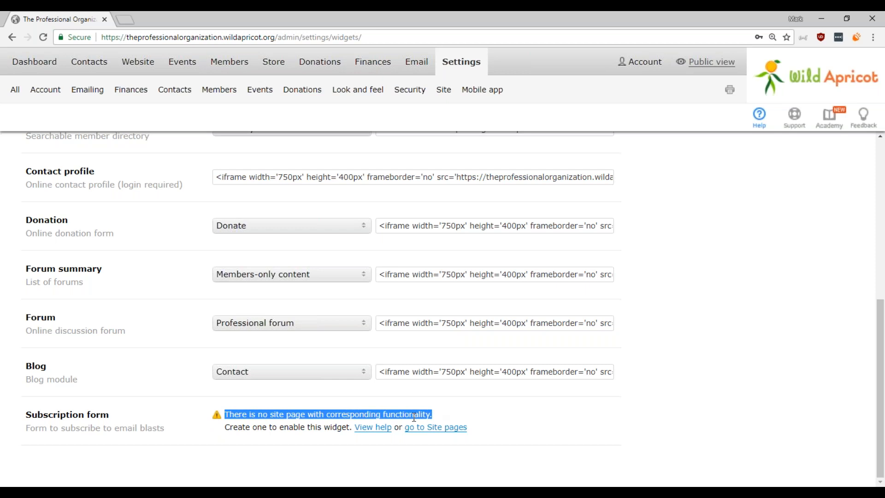
click(206, 425)
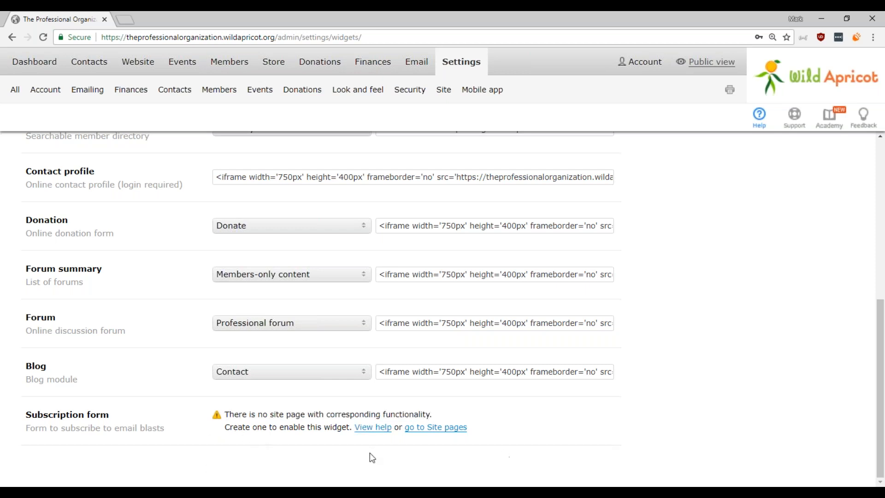
Leave the Widgets page and open the website's Site pages.
scroll(727, 379, up, 7)
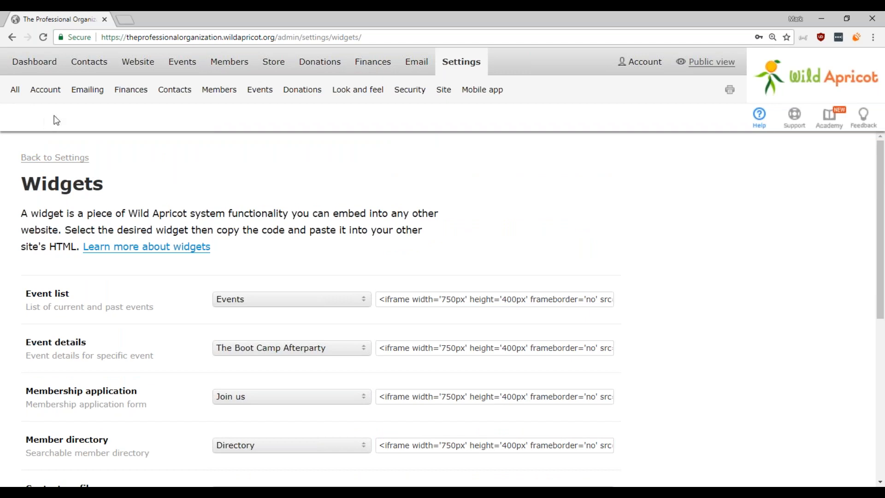
click(55, 159)
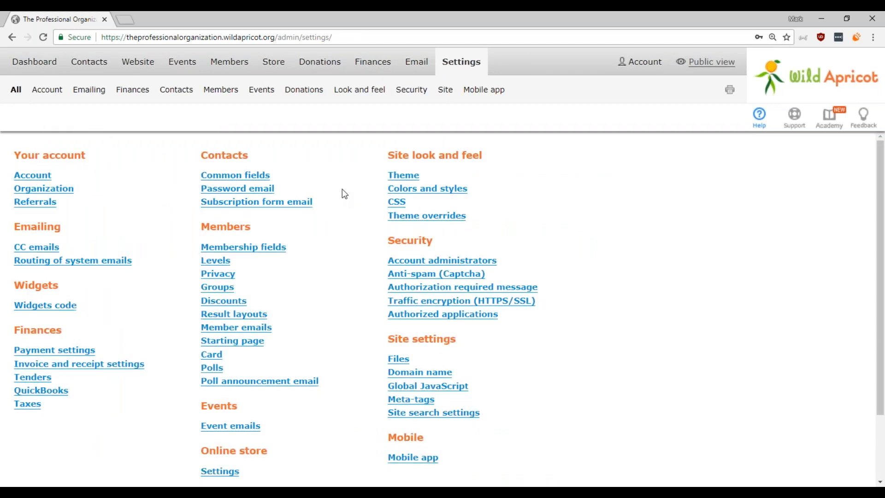
click(40, 66)
mouse_move(159, 64)
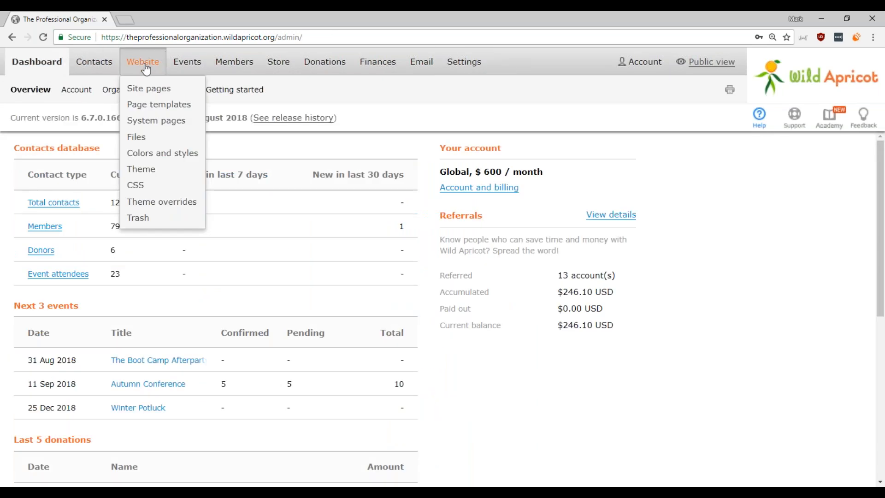
click(151, 88)
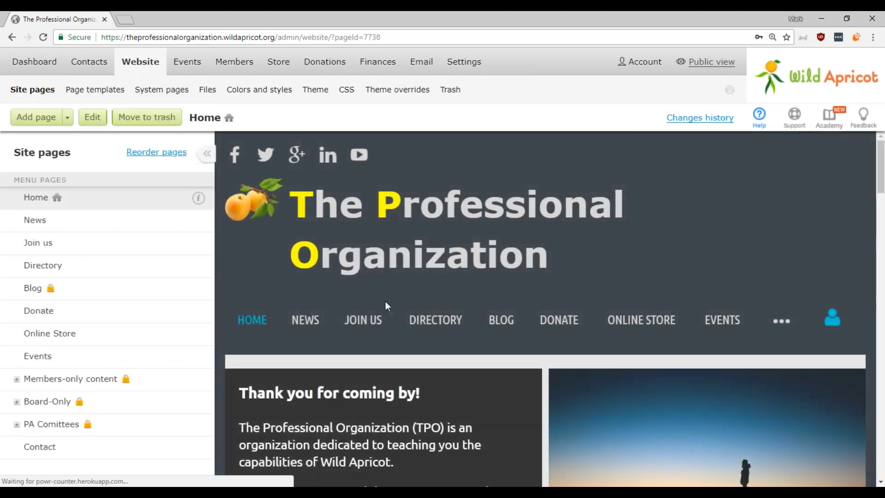
Bring the Desert Seas YouTube tab into this browser window and return to the website's Home page.
scroll(881, 168, down, 5)
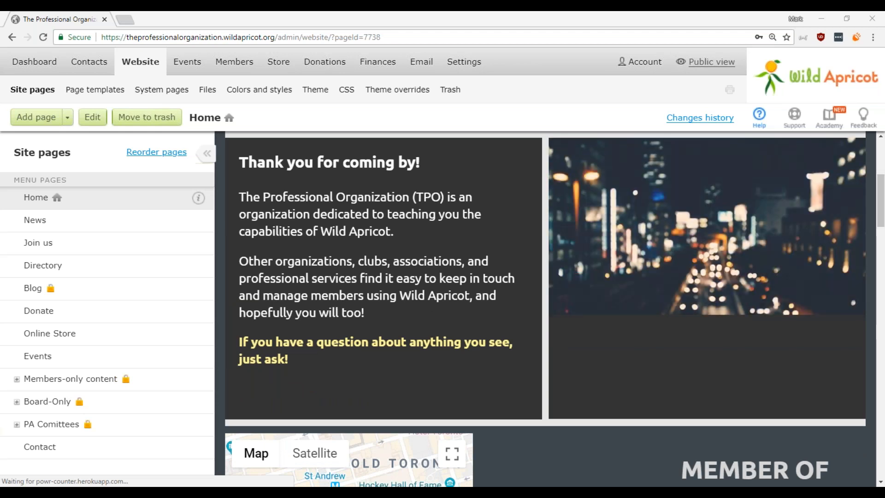
drag(1, 19, 180, 24)
click(92, 20)
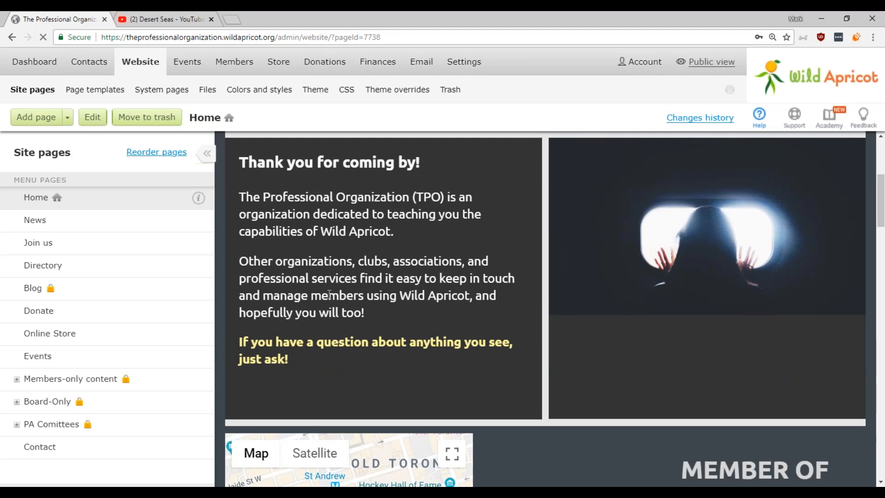
Edit the Home page, add a Custom HTML gadget above the map, and open the gadget's settings.
click(92, 117)
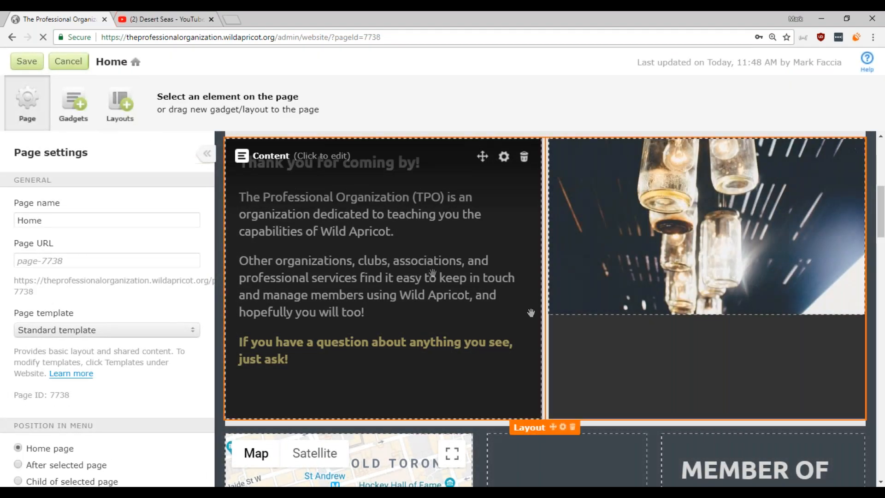
drag(880, 213, 881, 246)
click(73, 104)
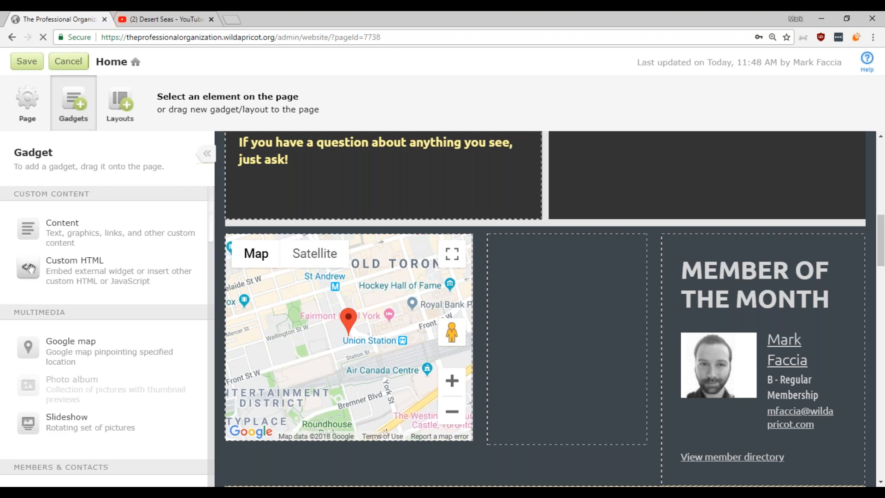
drag(28, 267, 376, 245)
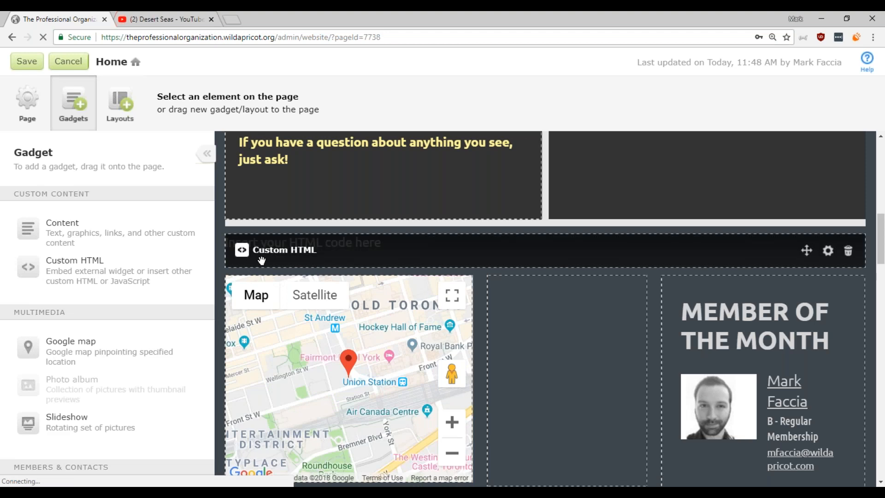
click(261, 261)
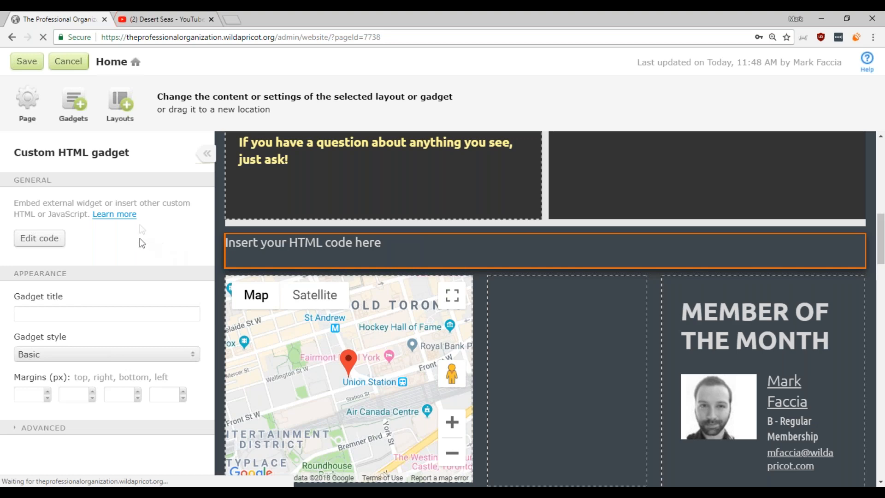
Switch to YouTube and copy the embed code of the Desert Seas video from its sharing options.
click(158, 23)
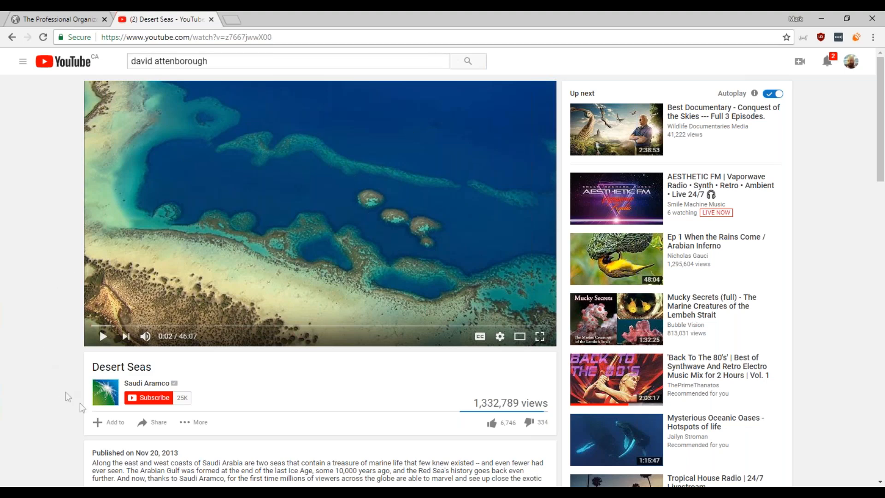
click(150, 428)
scroll(63, 363, down, 4)
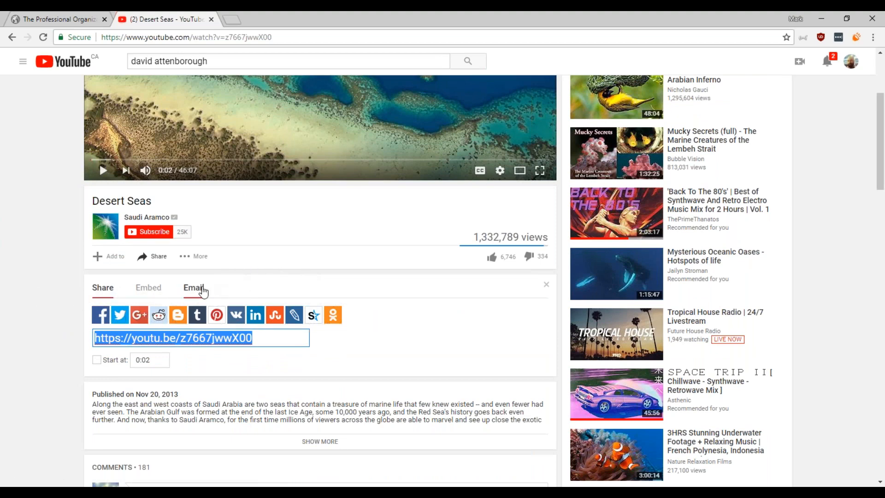
click(144, 292)
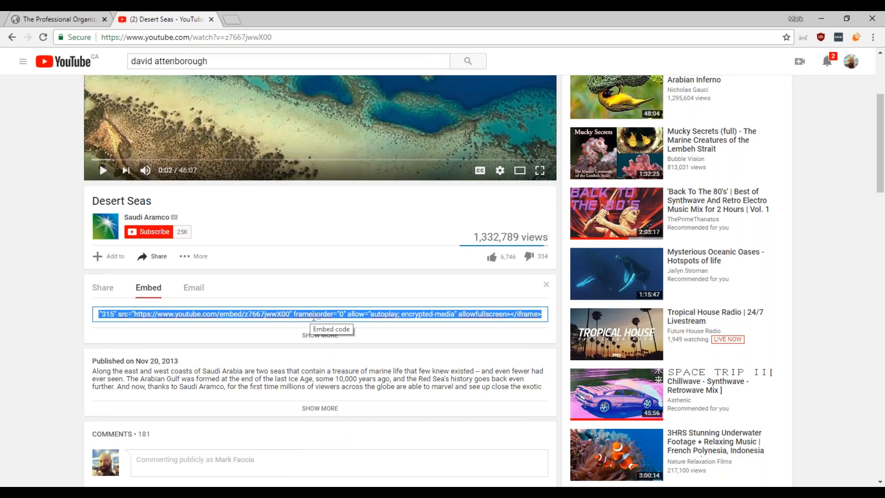
right_click(314, 317)
click(342, 336)
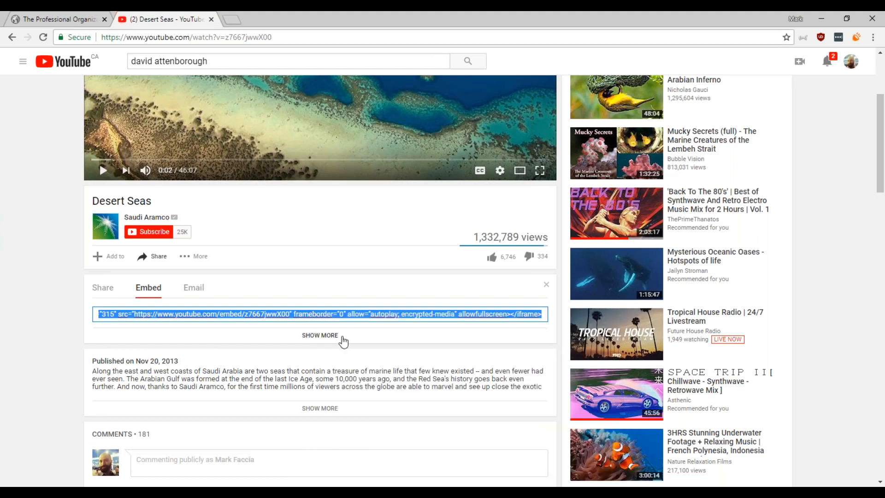
Return to the Home page editor, replace the Custom HTML gadget's placeholder with the copied Desert Seas embed code, and save the gadget code.
click(71, 19)
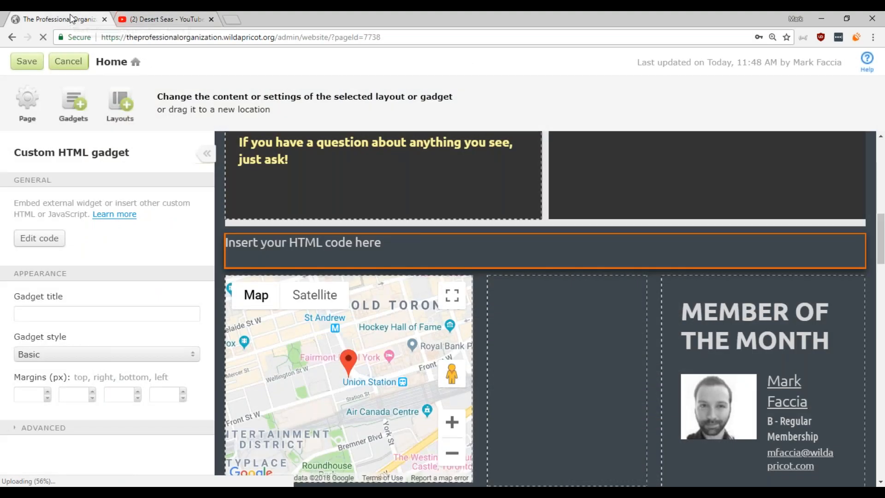
click(266, 250)
click(39, 239)
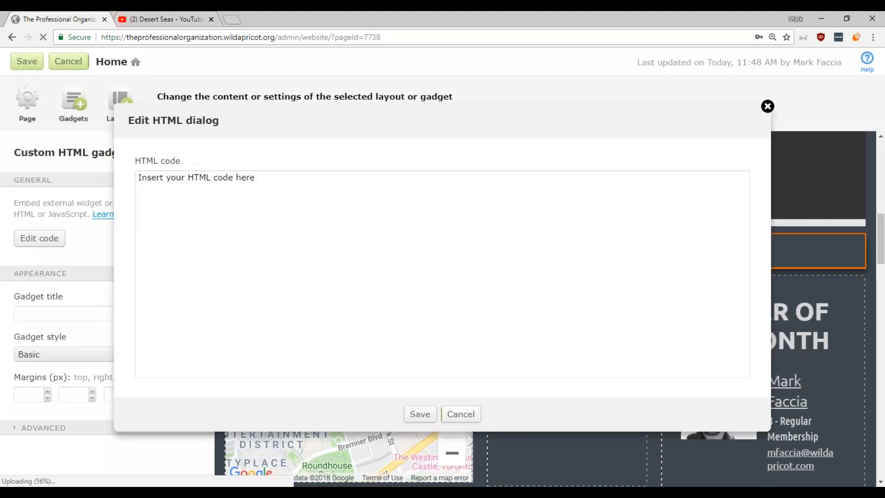
key(ctrl+a)
text(<iframe width="560" height="315" src="https://www.youtube.com/embed/z7667jwwX00" frameborder="0" allow="autoplay; encrypted-media" allowfullscreen></iframe>)
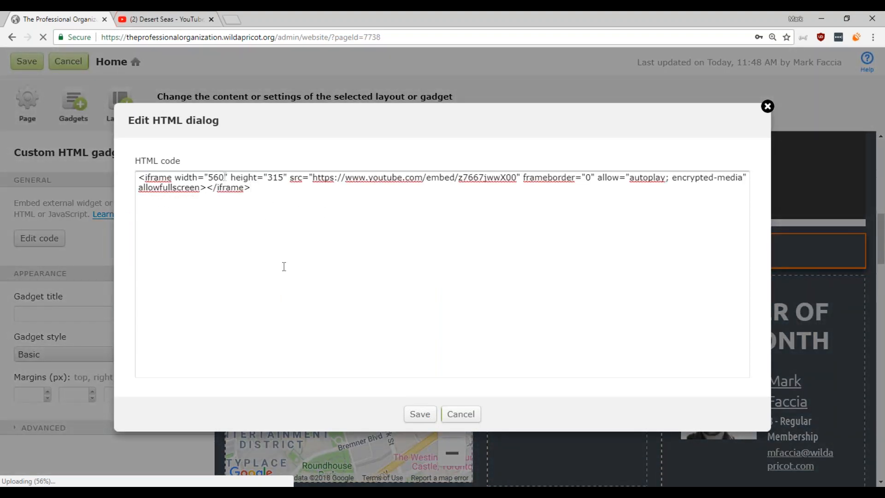
click(420, 414)
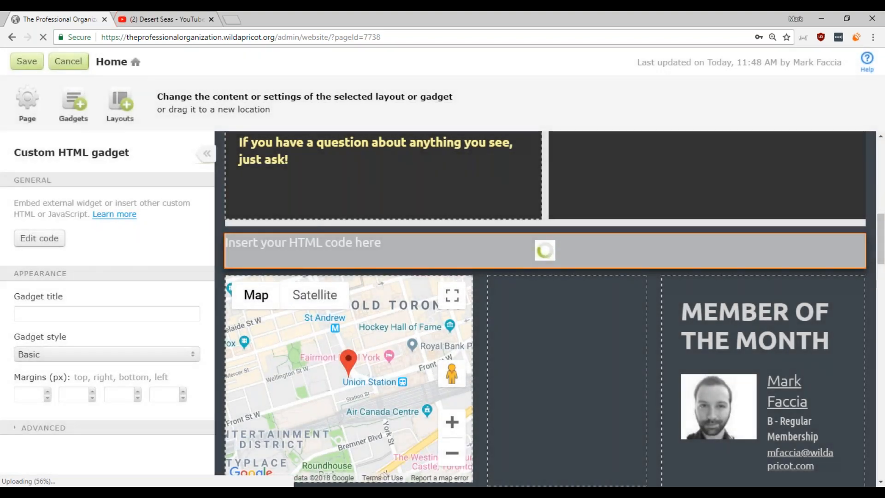
click(219, 341)
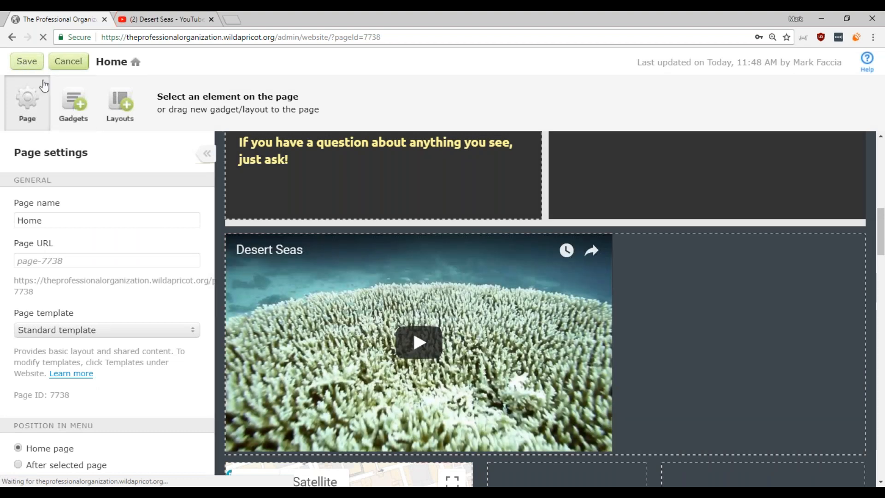
scroll(432, 327, down, 1)
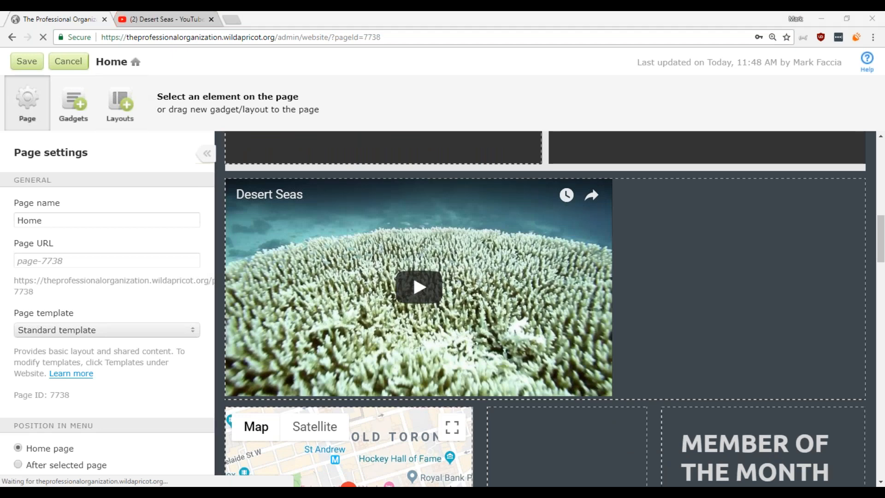
Bring the ClockLink tab into this browser window and copy the full embed code of the HTML5 World Clock.
drag(0, 28, 270, 24)
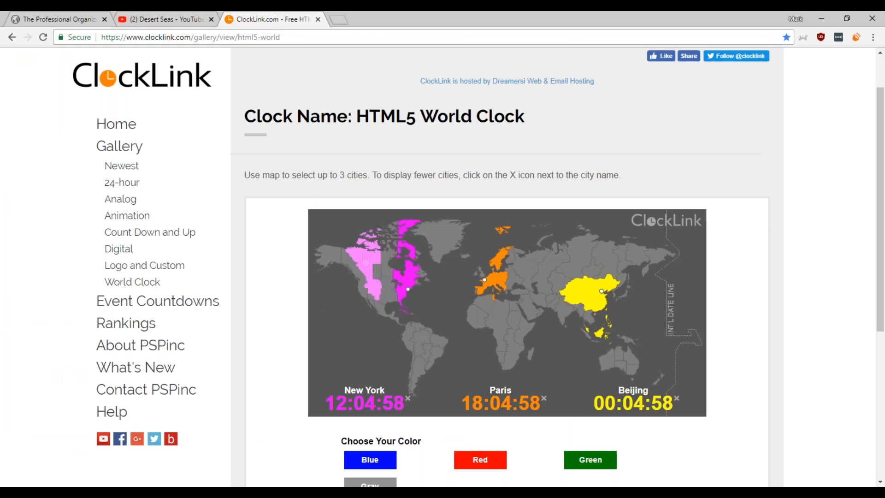
scroll(822, 257, down, 1)
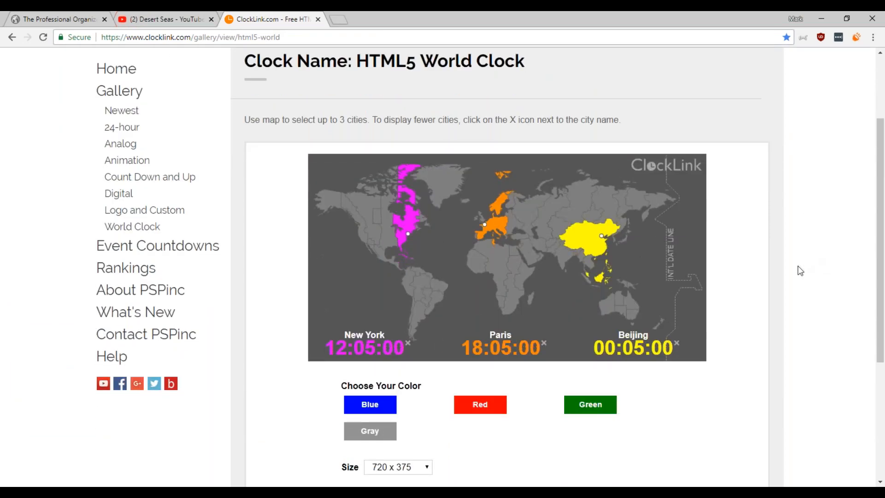
scroll(800, 270, down, 1)
scroll(755, 312, down, 1)
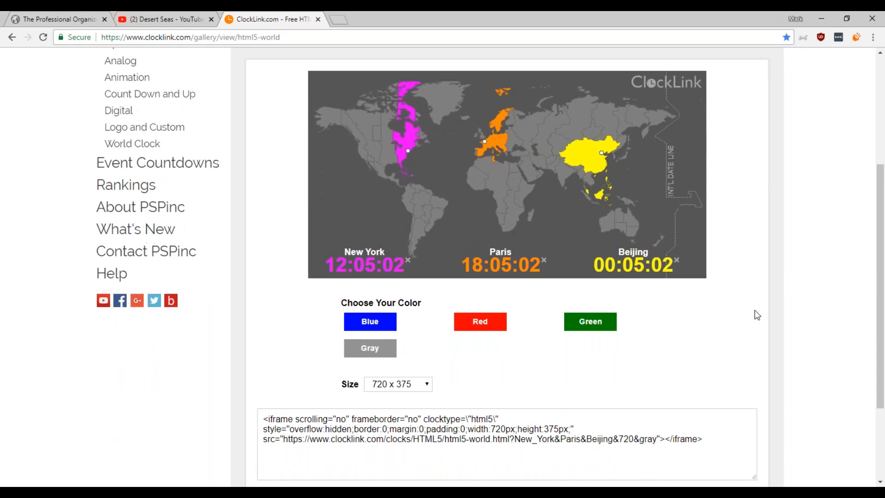
scroll(757, 315, down, 2)
click(727, 321)
drag(722, 321, 238, 292)
key(ctrl+c)
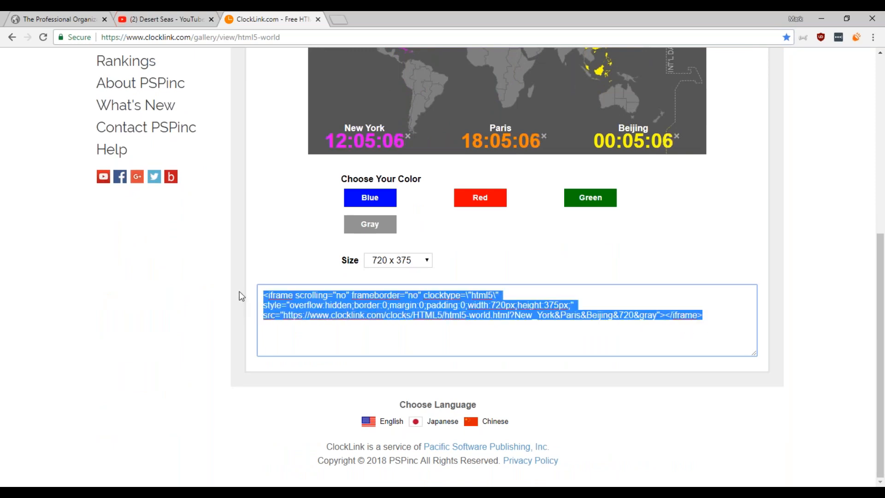
Return to the Home page editor and add a second Custom HTML gadget between the Desert Seas video and the map.
click(54, 14)
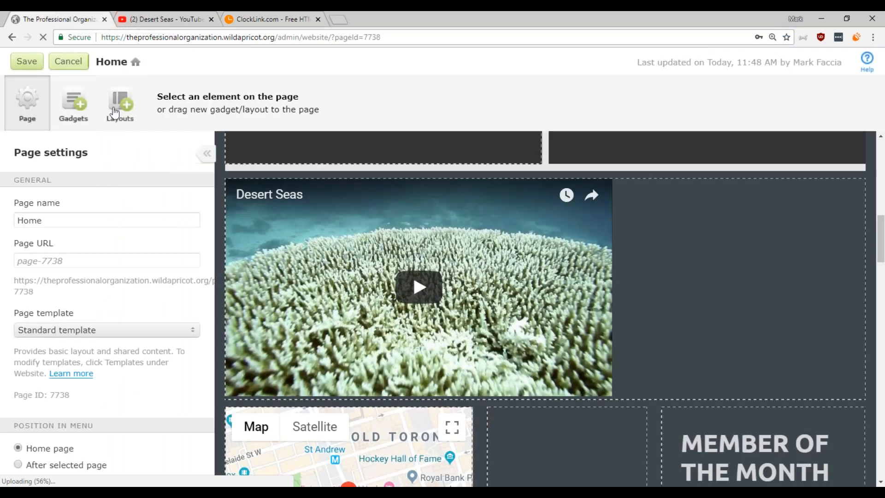
click(74, 105)
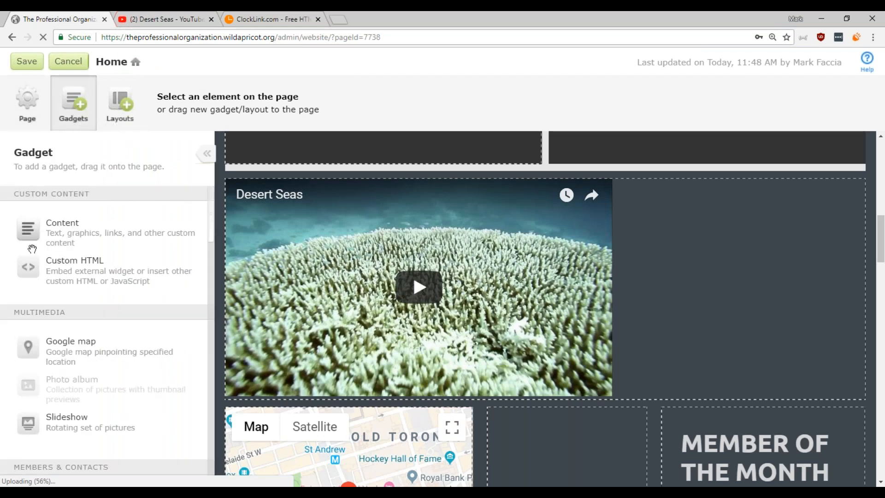
drag(28, 267, 302, 375)
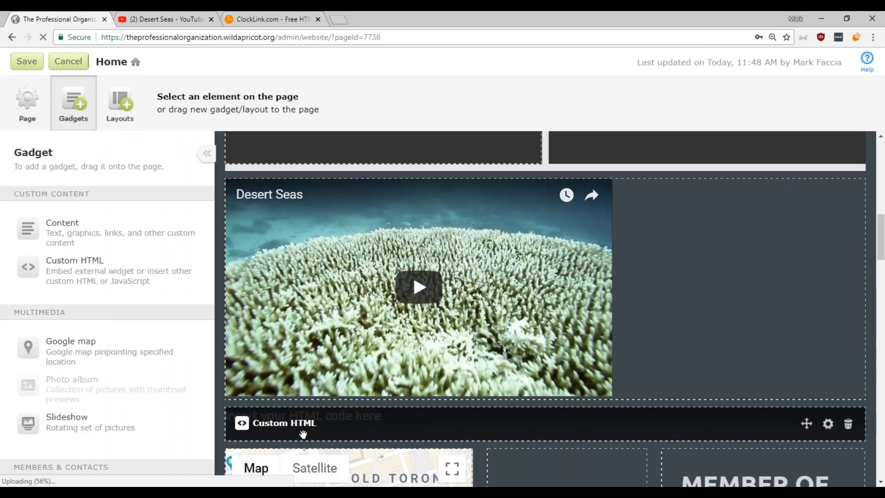
click(303, 433)
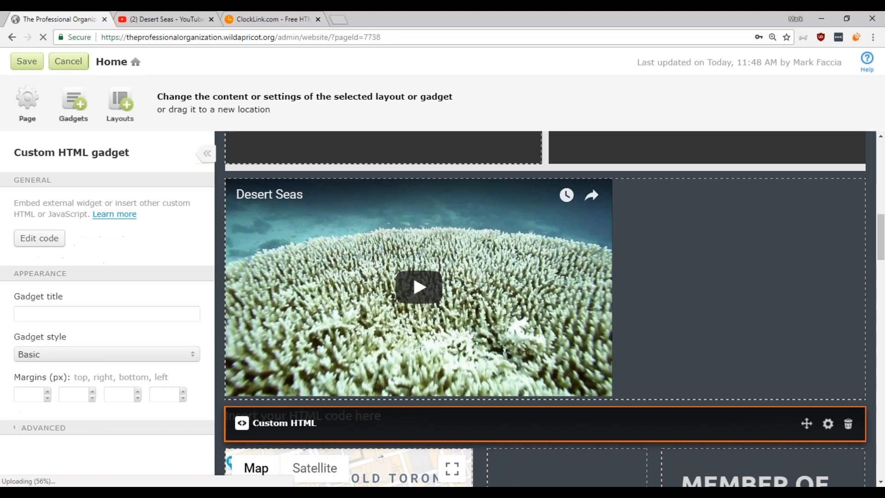
Replace the new gadget's placeholder with the copied ClockLink code and save both the gadget code and the Home page.
click(39, 238)
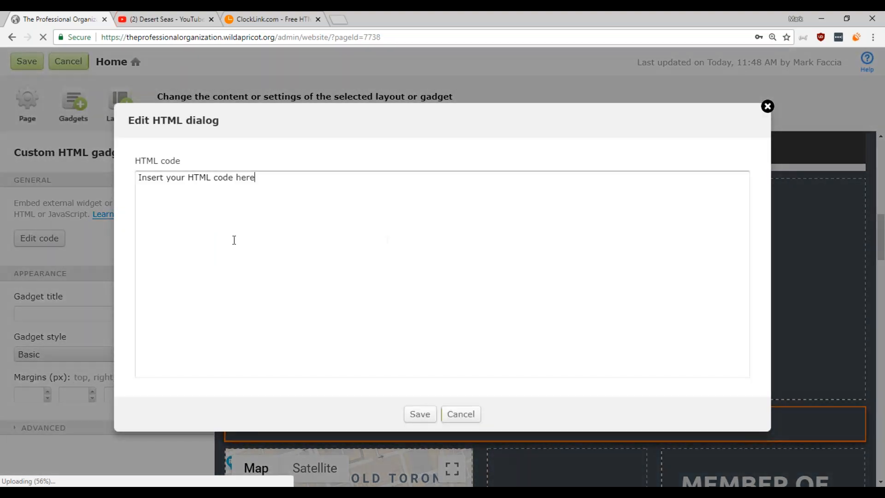
key(ctrl+a)
key(ctrl+v)
click(419, 414)
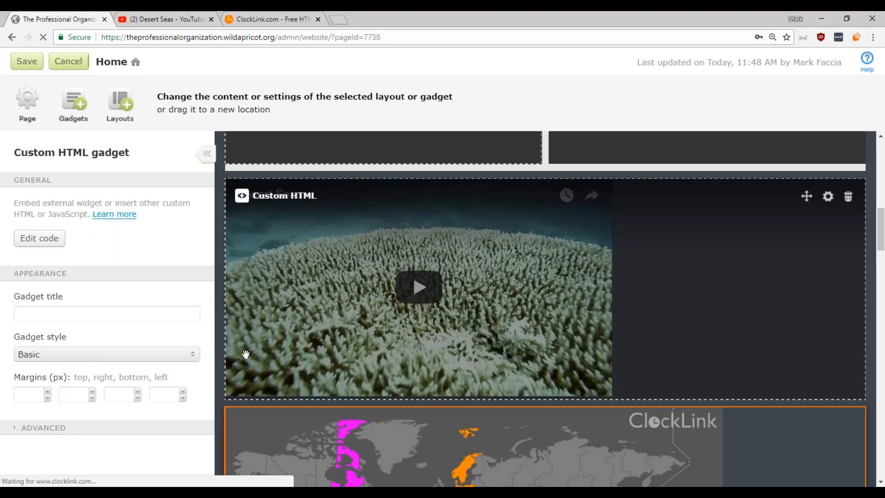
scroll(576, 367, down, 3)
scroll(576, 367, down, 1)
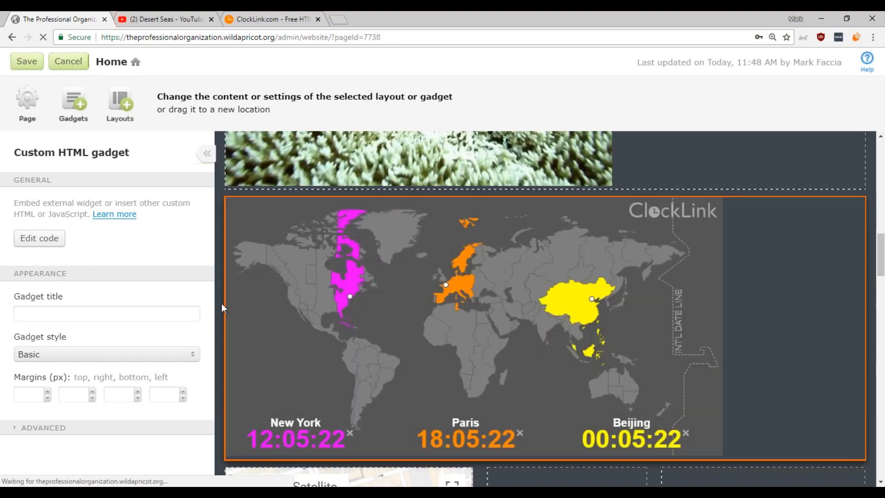
click(26, 62)
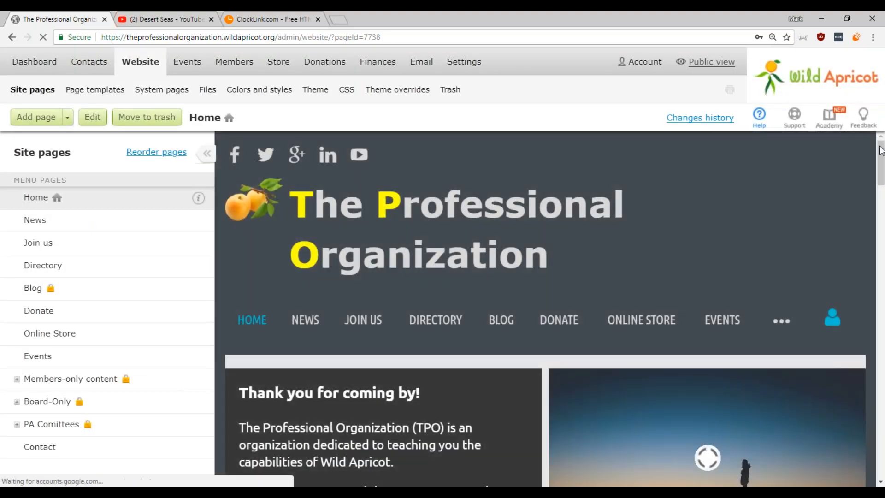
Test the embedded Desert Seas video on the saved Home page by playing it briefly and pausing it.
drag(880, 150, 881, 215)
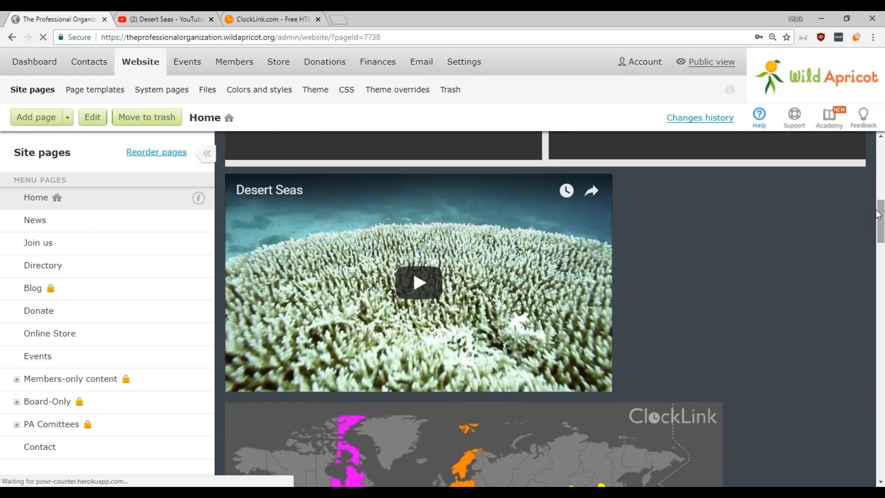
click(418, 282)
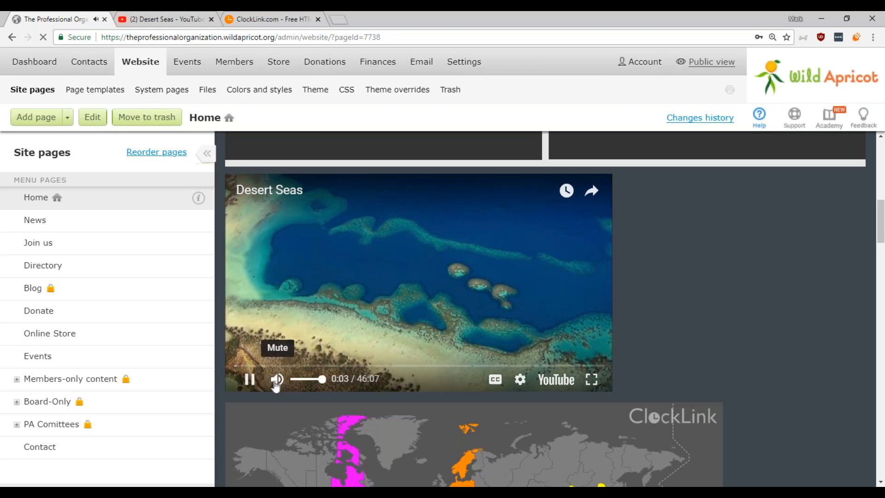
click(249, 379)
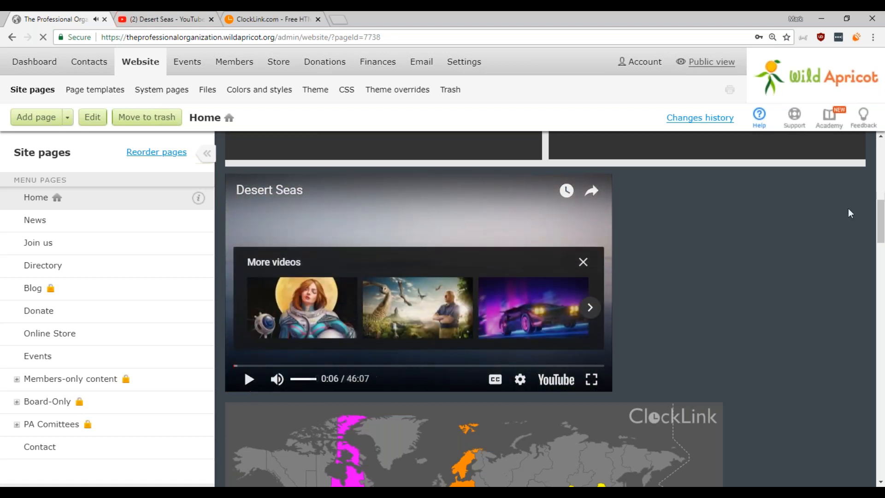
Switch the embedded world clock's three cities to Chicago, Moscow and Magadan on its map.
drag(882, 216, 882, 242)
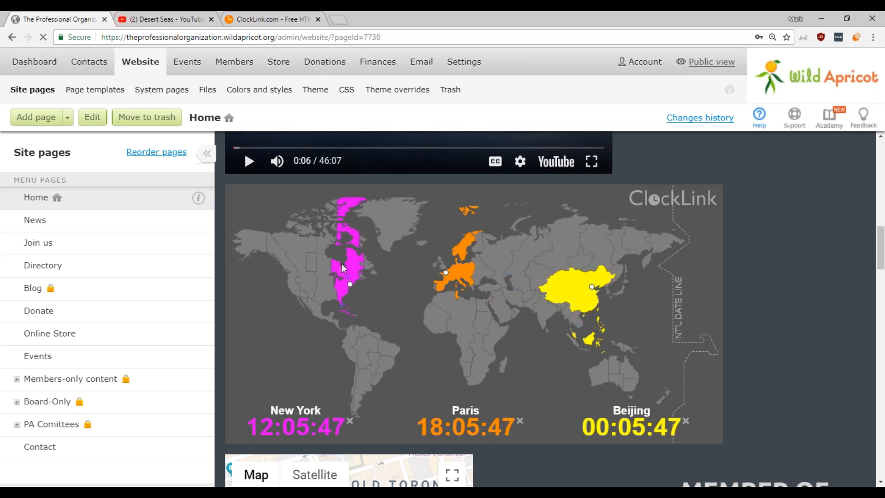
click(324, 295)
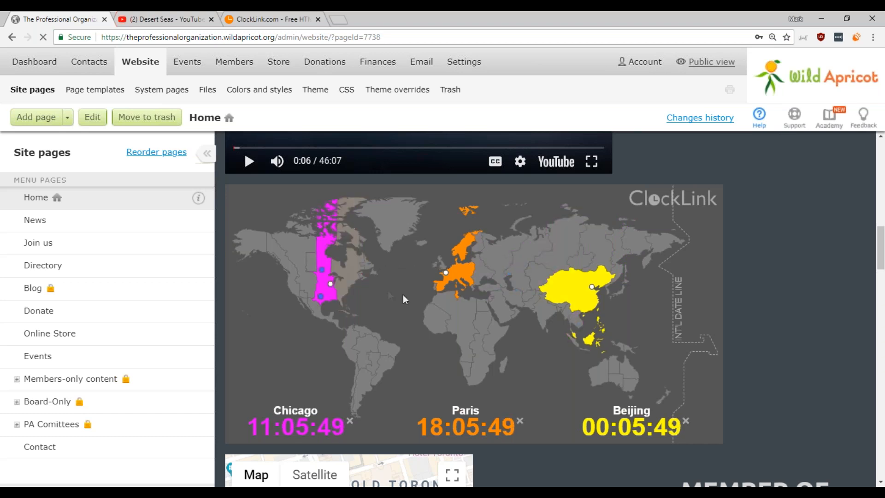
click(501, 267)
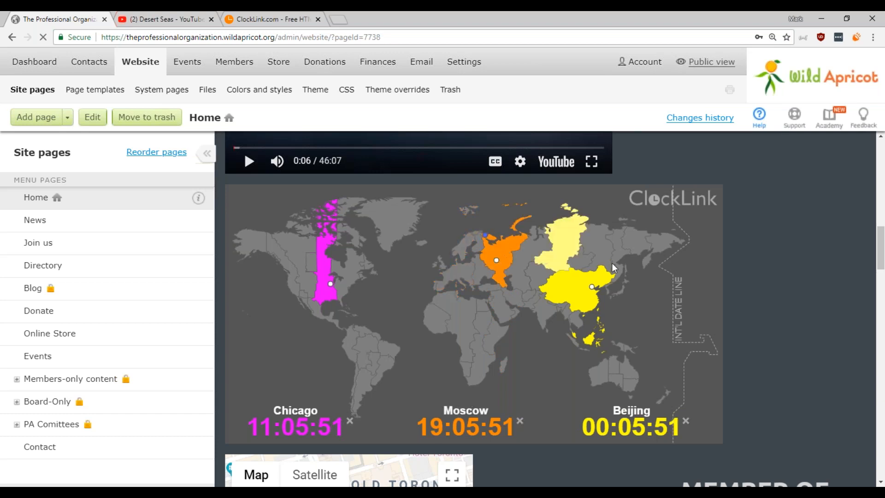
click(631, 239)
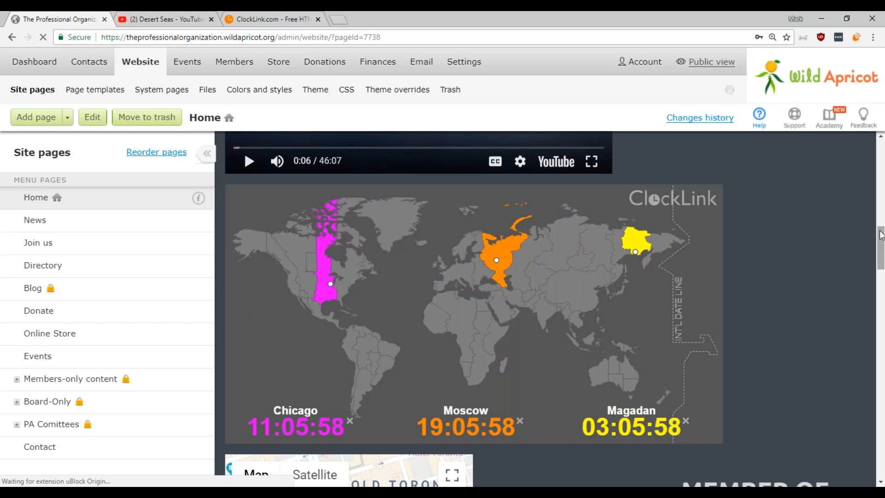
mouse_move(881, 237)
mouse_down()
mouse_move(880, 257)
mouse_move(880, 246)
mouse_up()
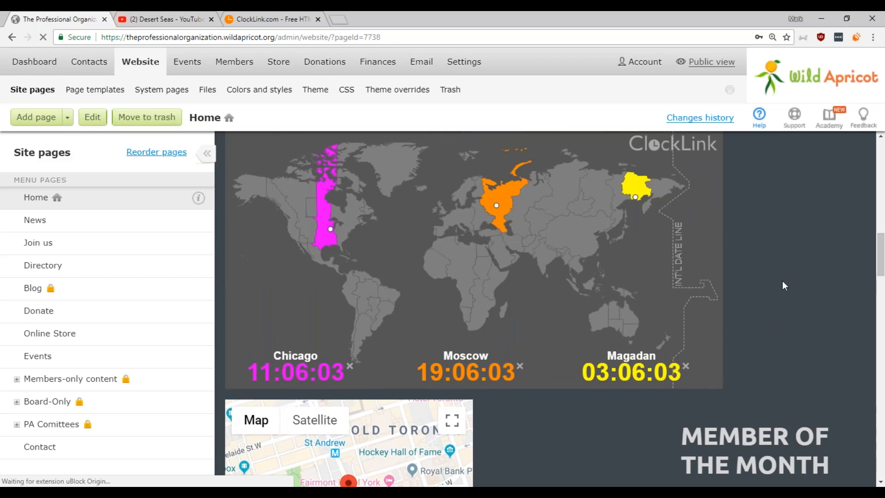
drag(882, 252, 883, 217)
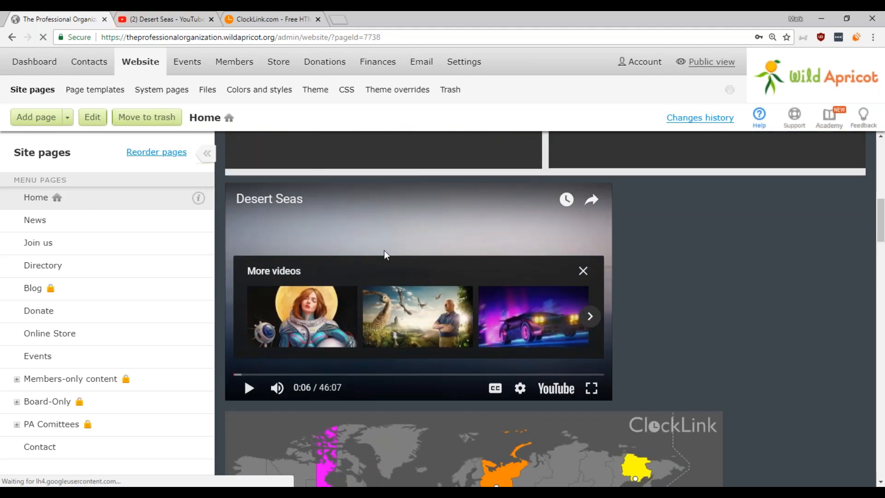